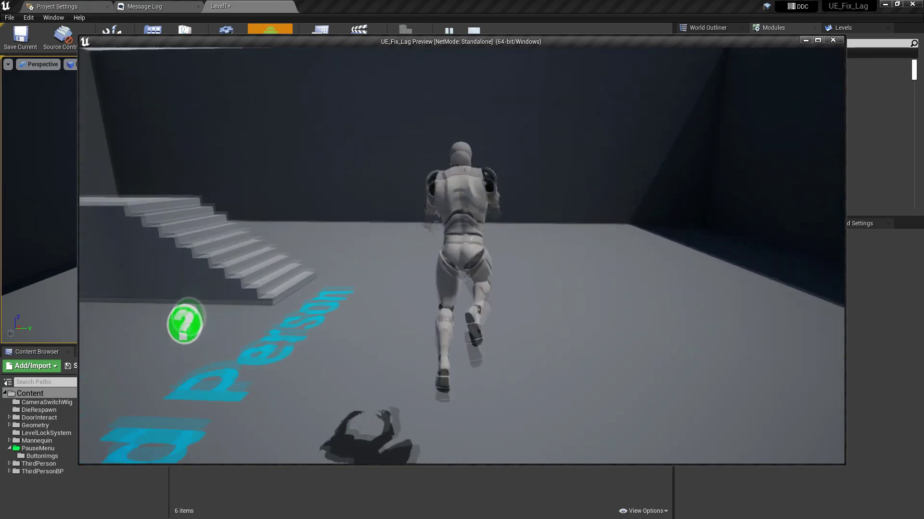
- Pause the running game preview and resume play from the pause menu, twice
key(p)
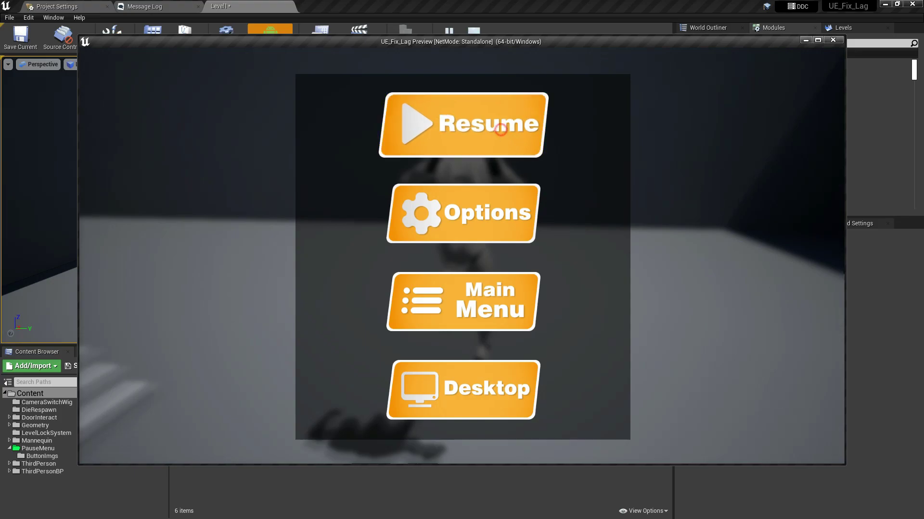
click(502, 132)
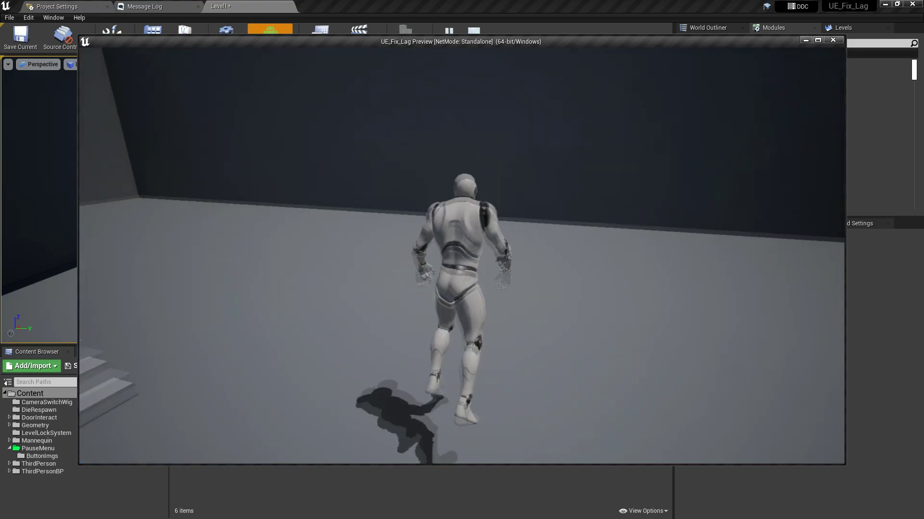
key(p)
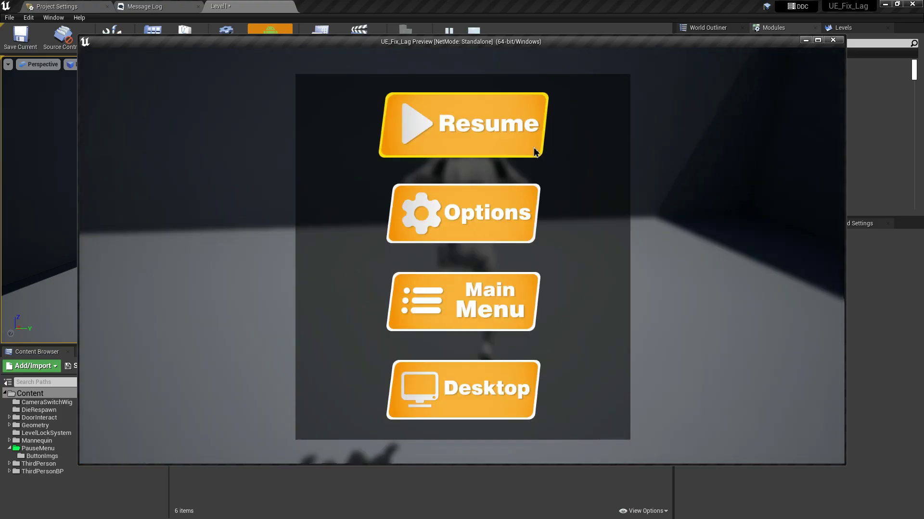
click(505, 133)
- Pause the game again, open the Options screen and go back to the pause menu
key(p)
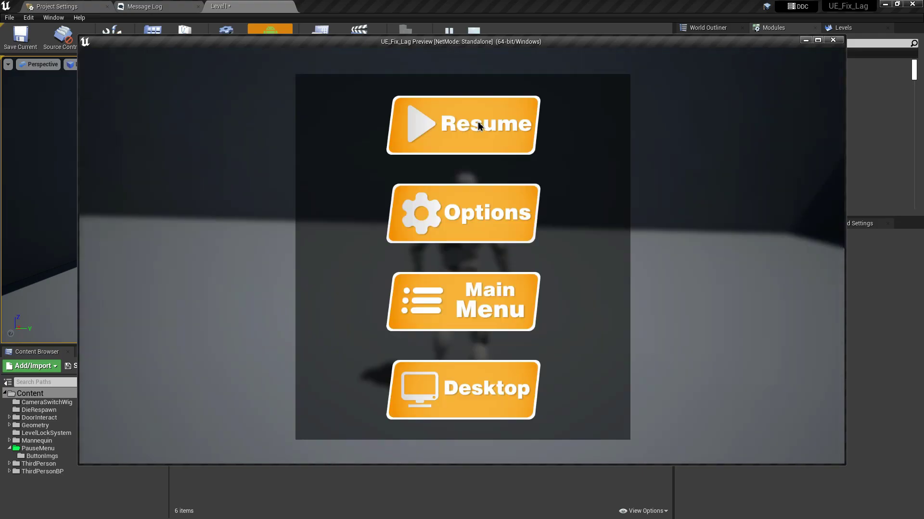
click(490, 211)
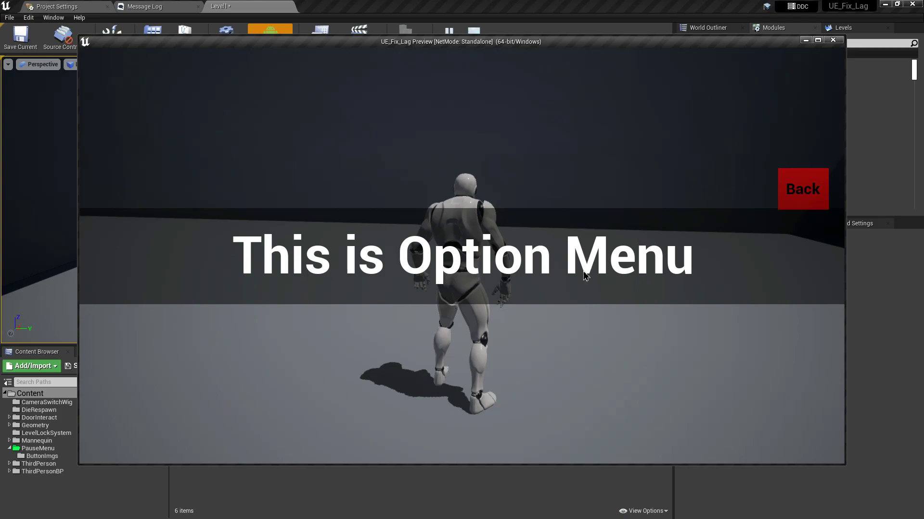
click(817, 176)
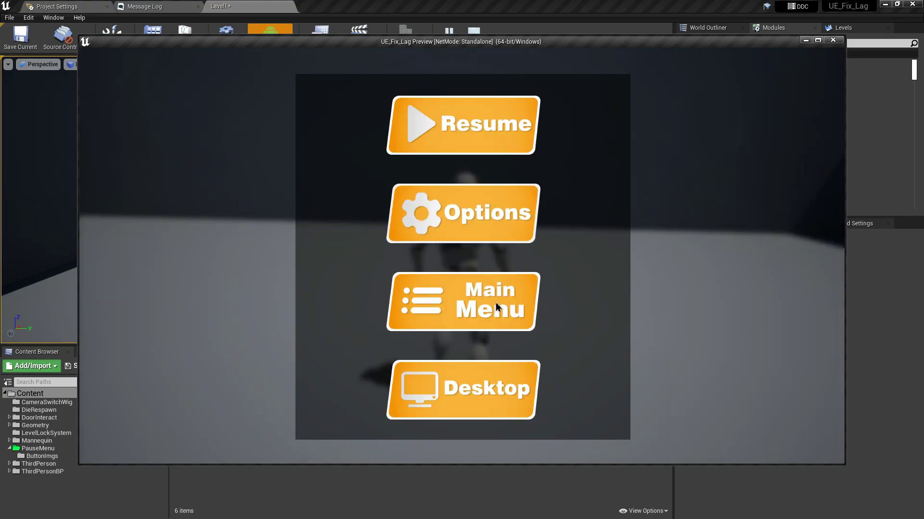
- Go from the pause menu to the main menu, then start Level1 and run the character forward
click(469, 302)
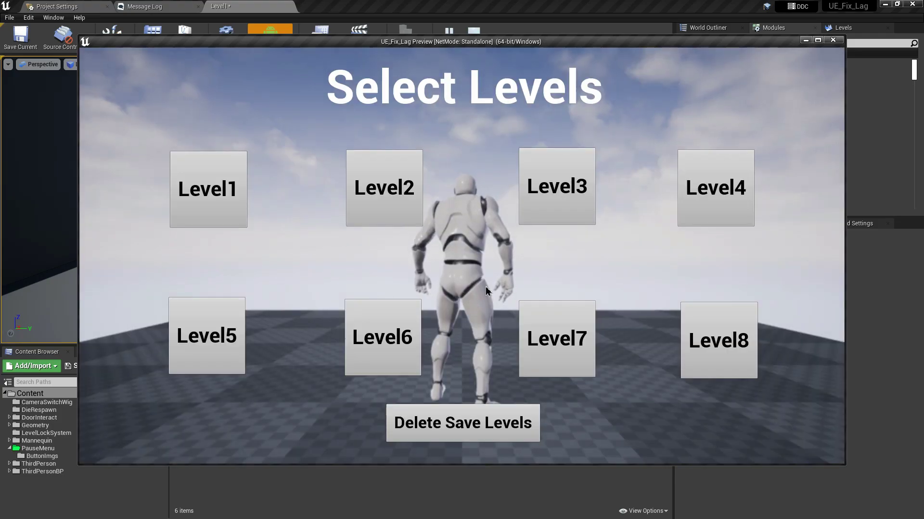
click(215, 200)
key(w)
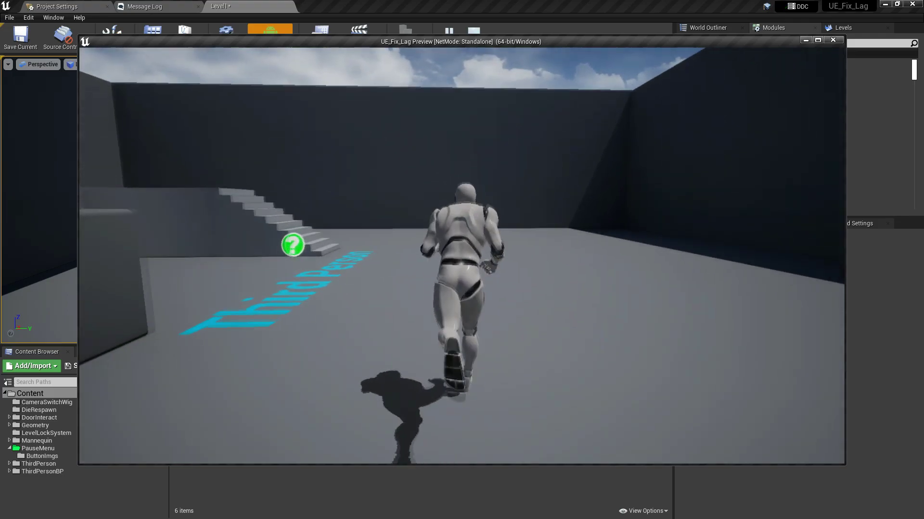
- Pause Level1 and quit the preview through the pause menu's Desktop option
key(Escape)
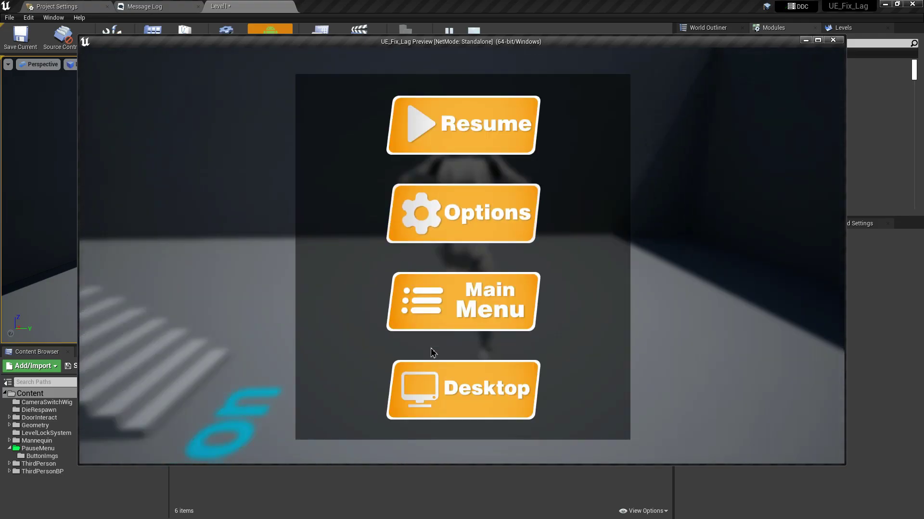
click(467, 386)
right_drag(400, 233, 391, 247)
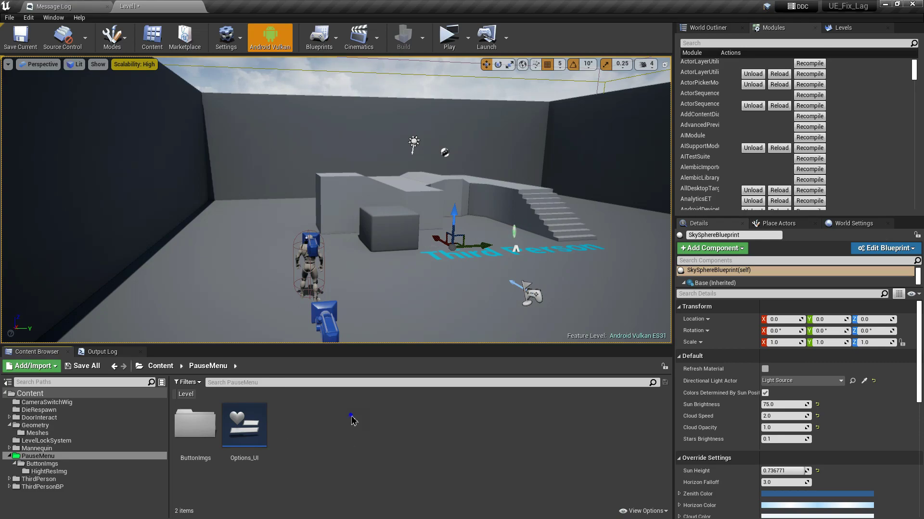
- Create a Widget Blueprint named PauseMenu_UI in the PauseMenu folder and open it for editing
right_click(353, 420)
mouse_move(377, 409)
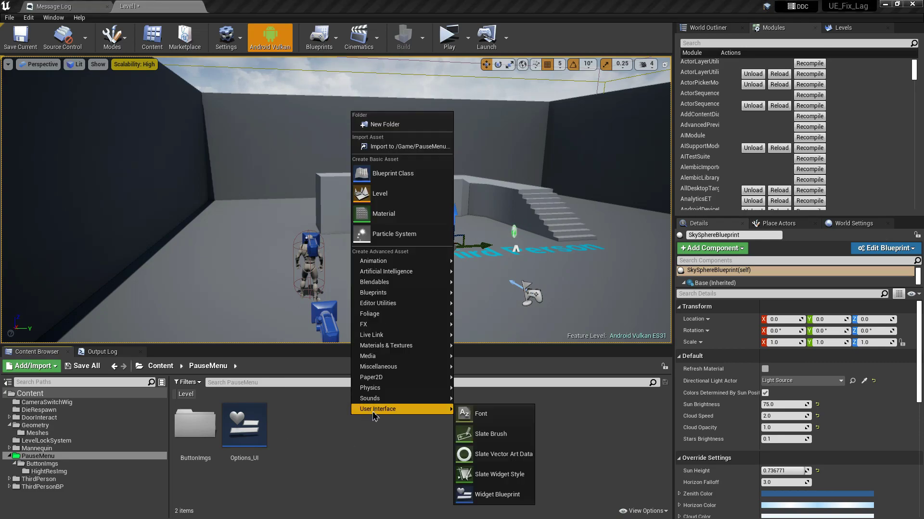
click(485, 495)
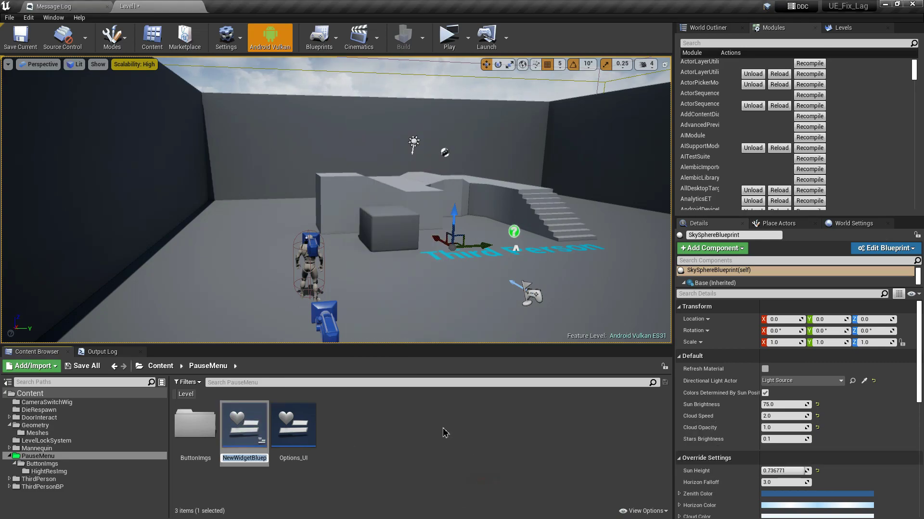
text(PauseMenu_)
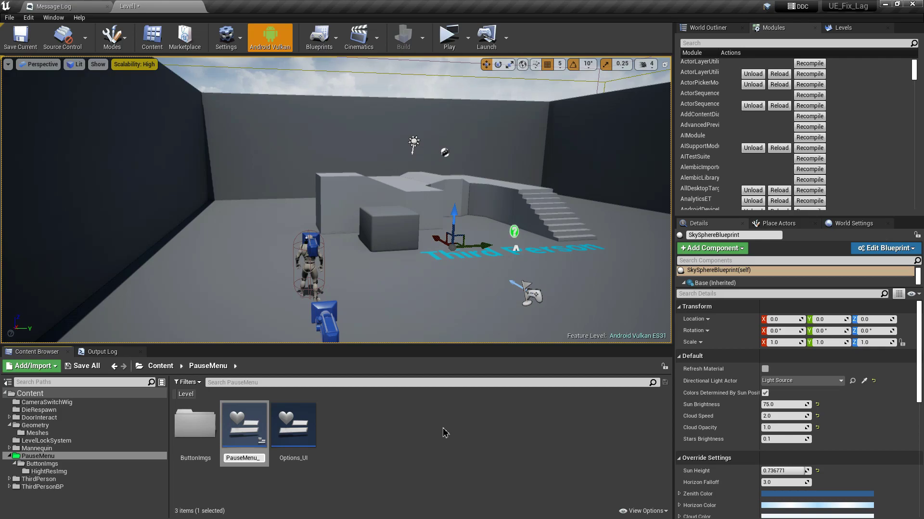
text(UI)
key(Return)
key(Return)
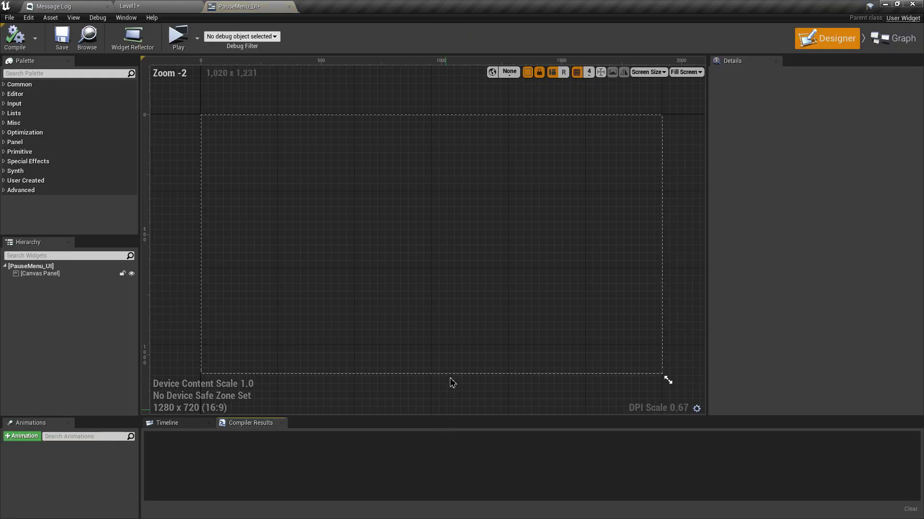
- Add a Button widget of about 332 × 194 to the upper middle of the canvas panel
click(37, 74)
text(BUTT)
drag(31, 94, 446, 180)
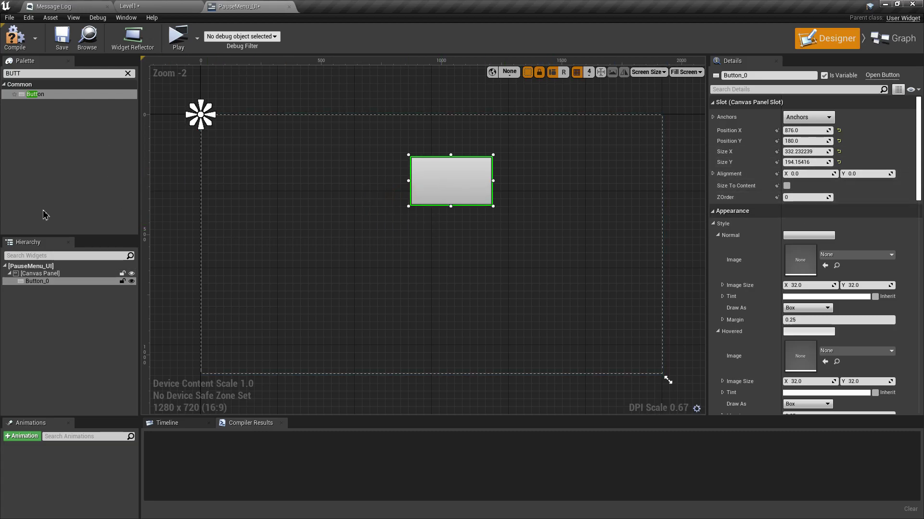
- Duplicate the button three times within the canvas panel
click(37, 285)
right_click(35, 284)
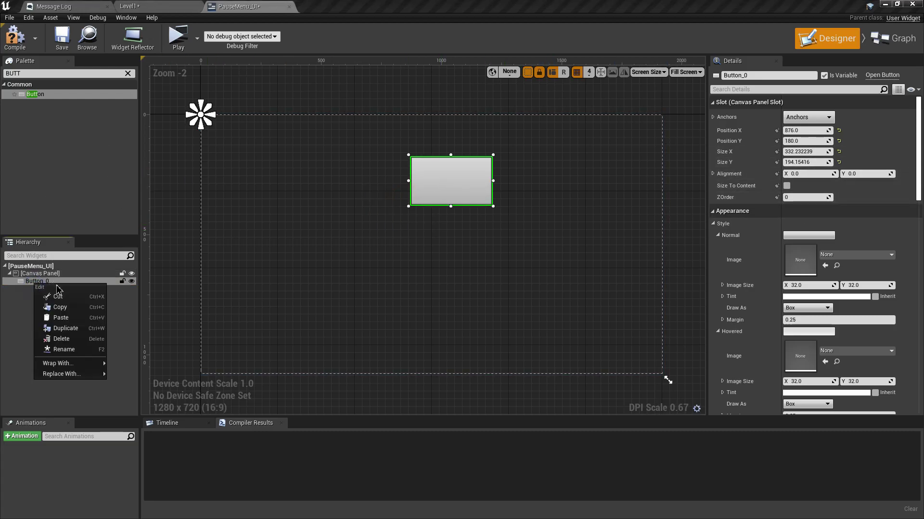
click(65, 329)
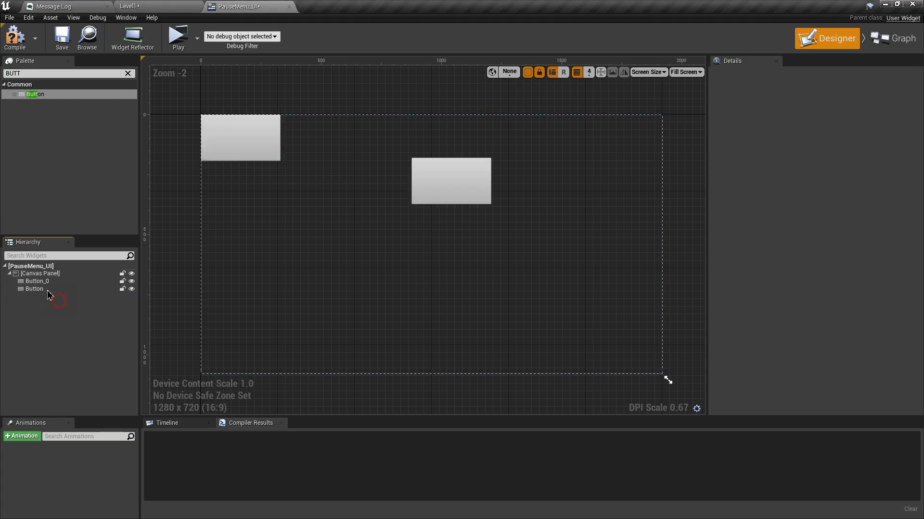
key(ctrl+w)
key(ctrl+w)
click(45, 315)
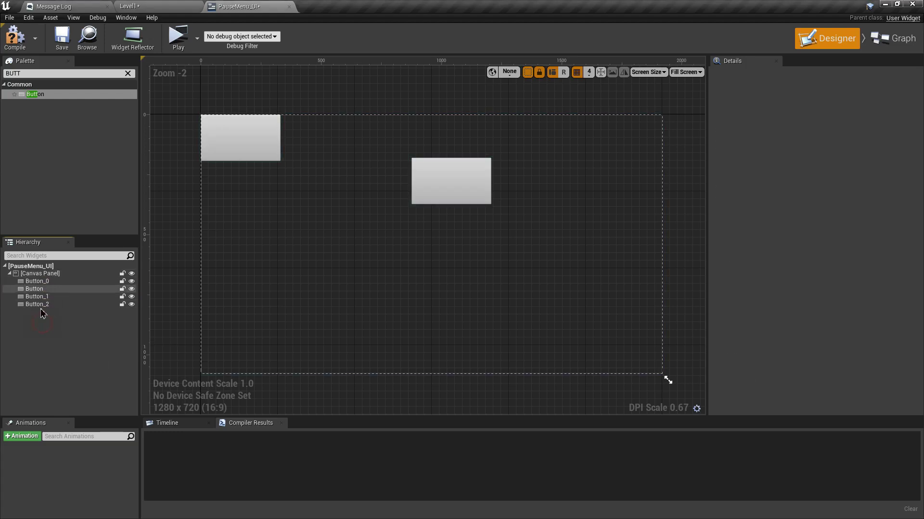
- Arrange the four buttons as an evenly spaced vertical column in the middle of the canvas
drag(251, 148, 450, 264)
drag(241, 138, 442, 229)
drag(452, 181, 445, 155)
drag(456, 223, 460, 206)
drag(466, 271, 458, 270)
drag(457, 329, 446, 322)
click(515, 209)
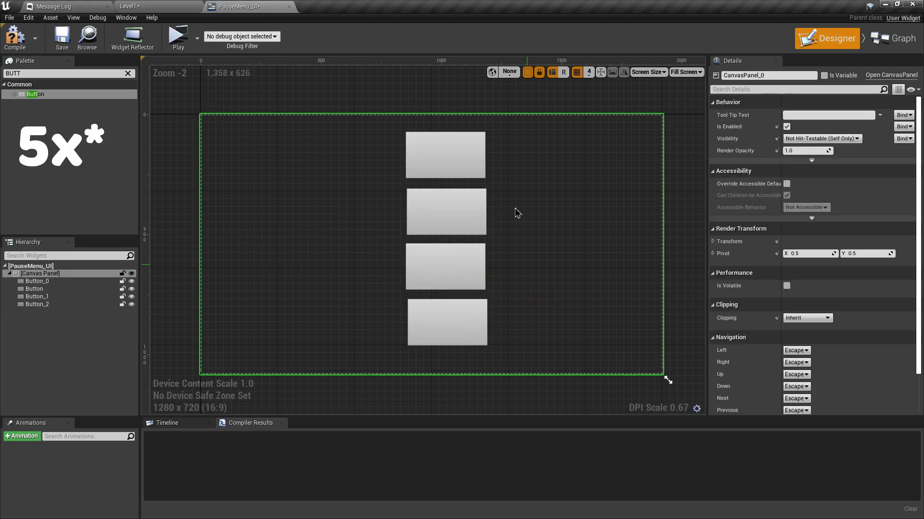
- Rename the four buttons, from the highest to the lowest, as ResumeBtn, OptionBtn, MainMenuBtn and QuitBtn
click(464, 154)
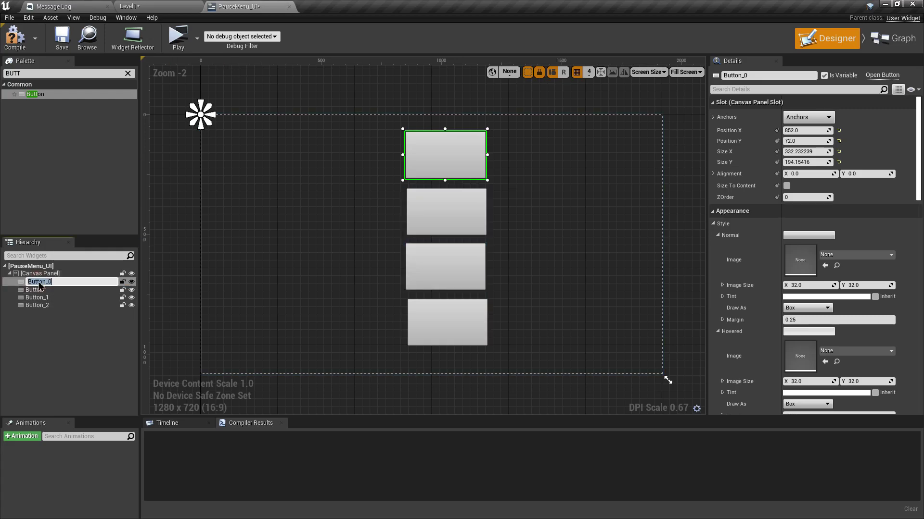
click(39, 281)
text(ResumeBtn)
key(Return)
double_click(42, 290)
text(OptionBtn)
key(Return)
click(42, 297)
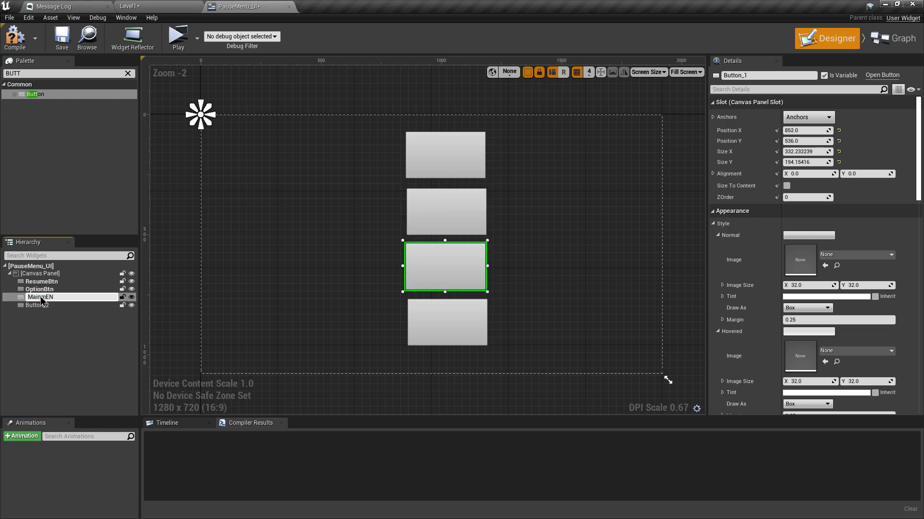
double_click(48, 305)
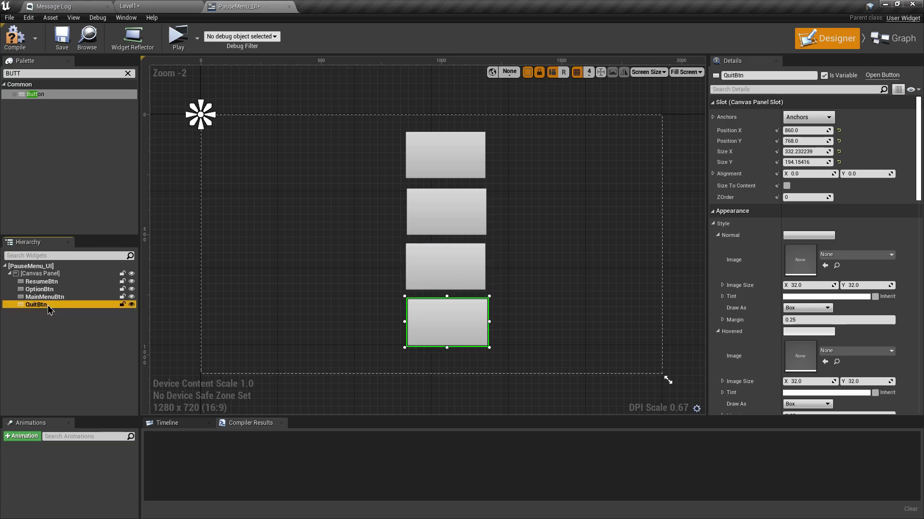
- Assign the Resume_btn_UnHovered texture from the ButtonImgs folder as ResumeBtn's Normal style image
click(446, 166)
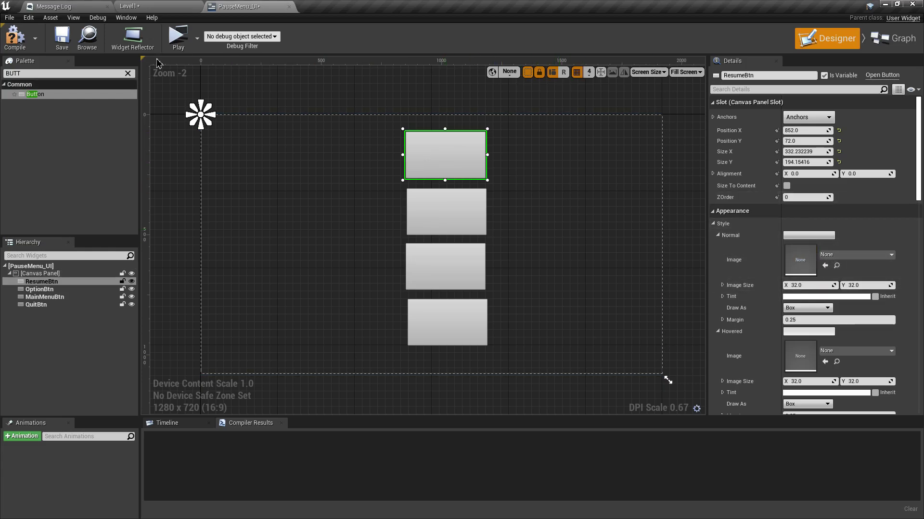
click(159, 7)
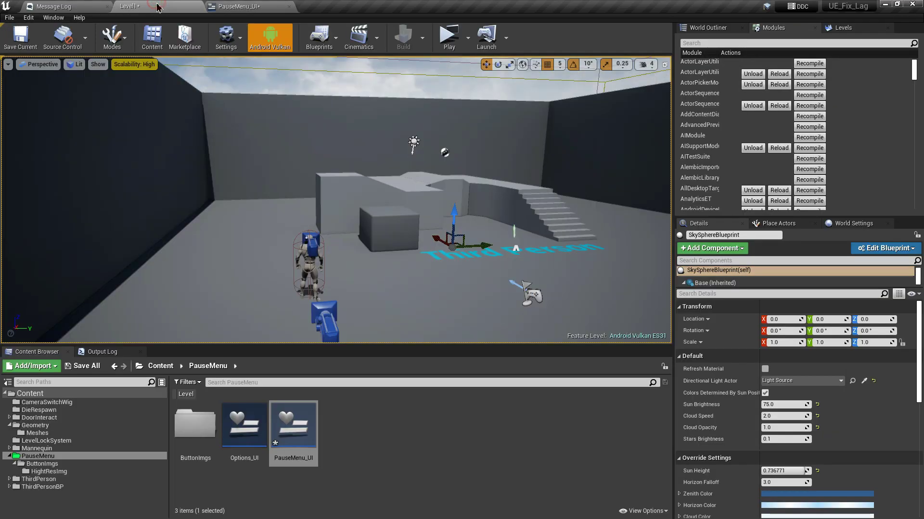
click(206, 436)
double_click(207, 435)
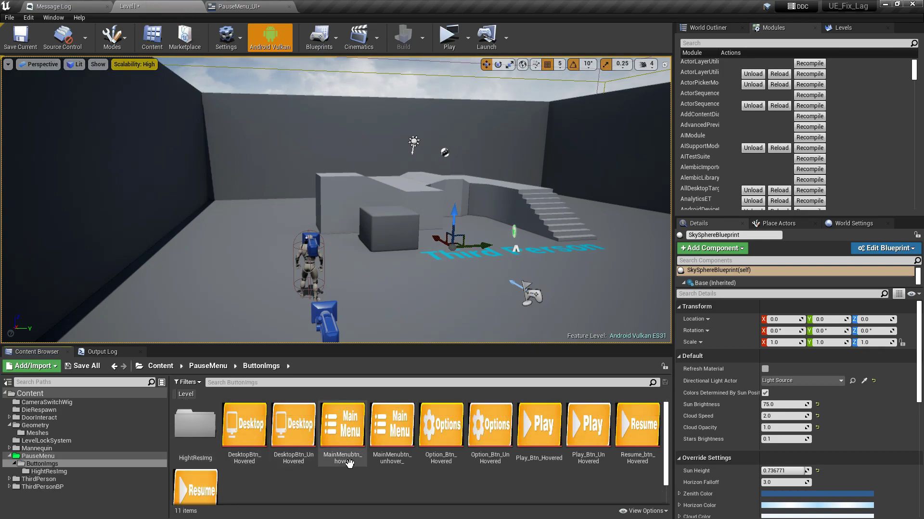
scroll(483, 447, down, 1)
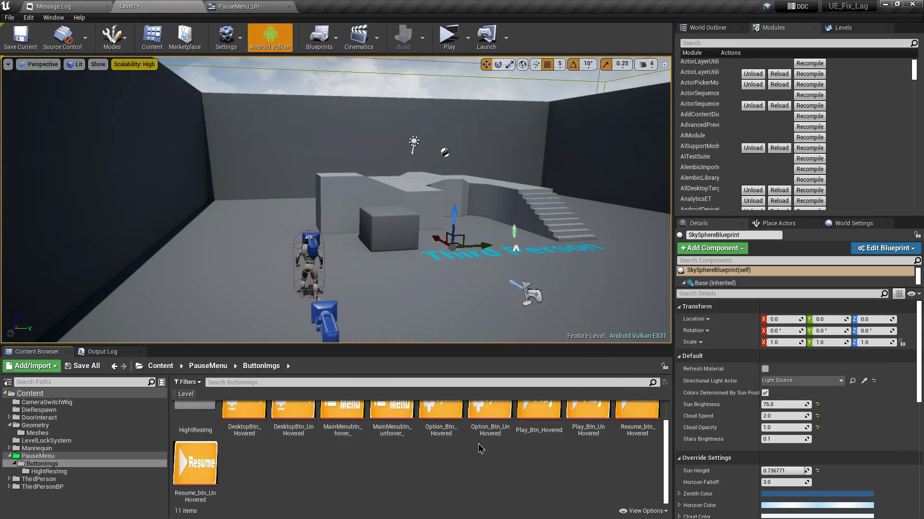
scroll(399, 462, down, 1)
click(209, 470)
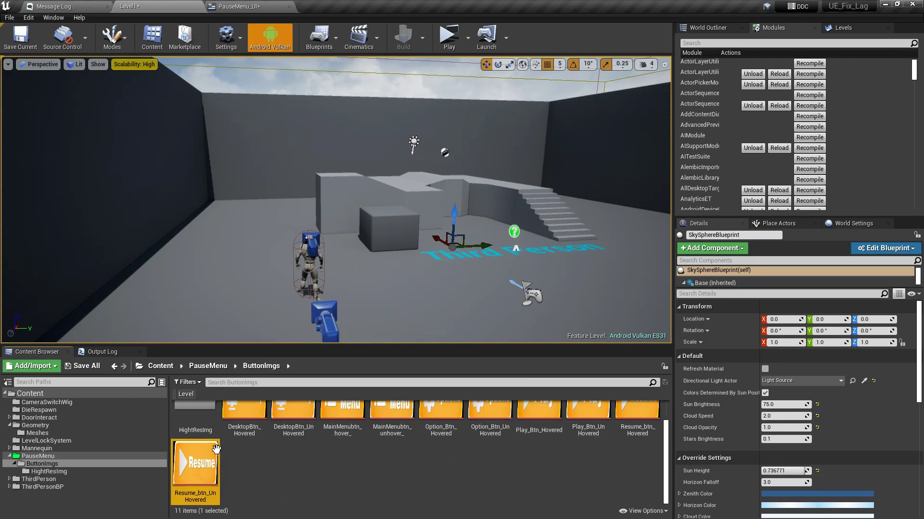
click(281, 6)
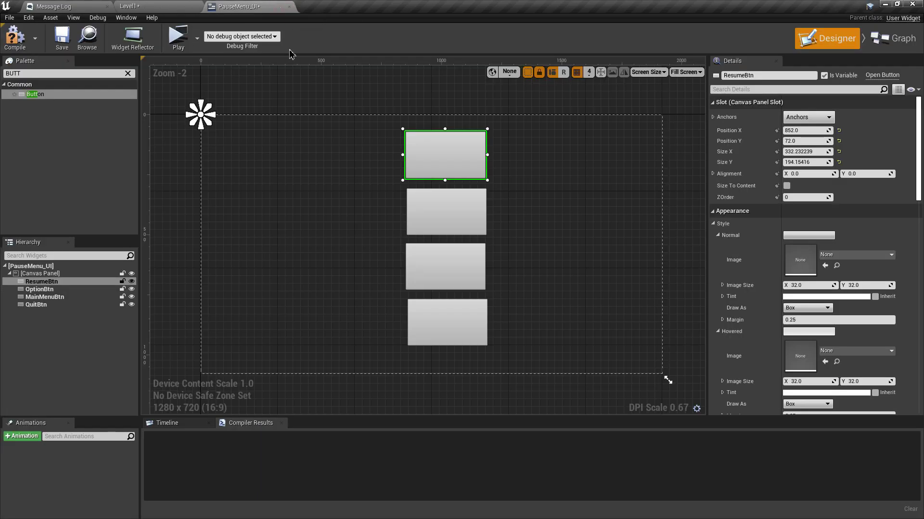
click(825, 266)
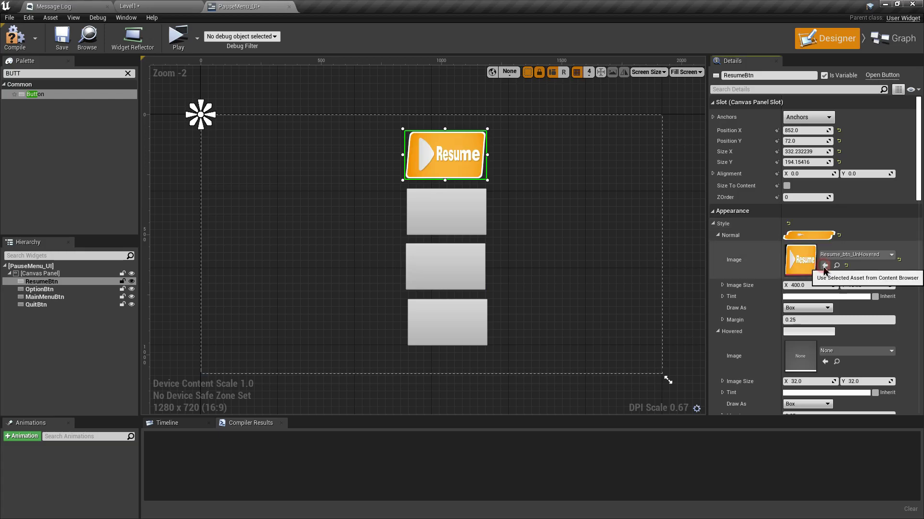
- Shrink ResumeBtn on the canvas to about 330 × 160 so its image looks less stretched
click(522, 161)
scroll(445, 159, up, 1)
scroll(447, 178, up, 5)
scroll(481, 168, down, 3)
scroll(514, 194, down, 2)
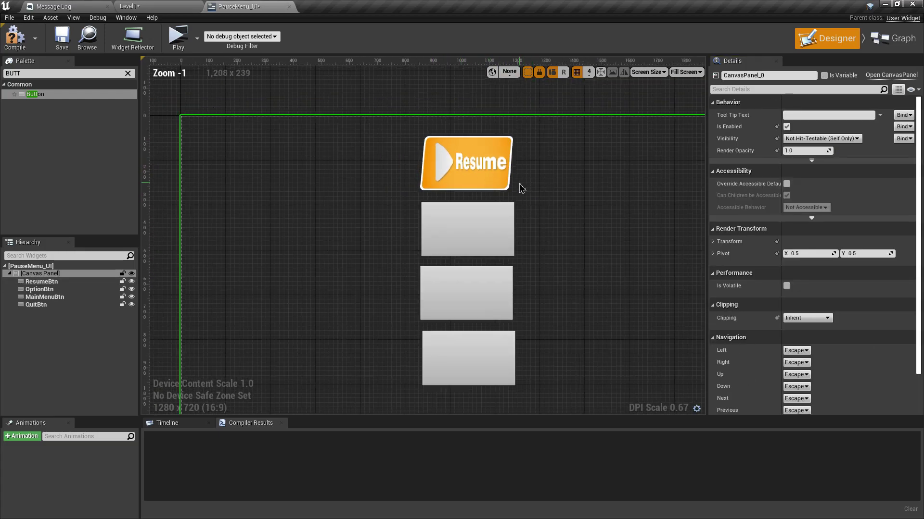
click(469, 163)
right_drag(586, 232, 569, 210)
scroll(577, 227, down, 1)
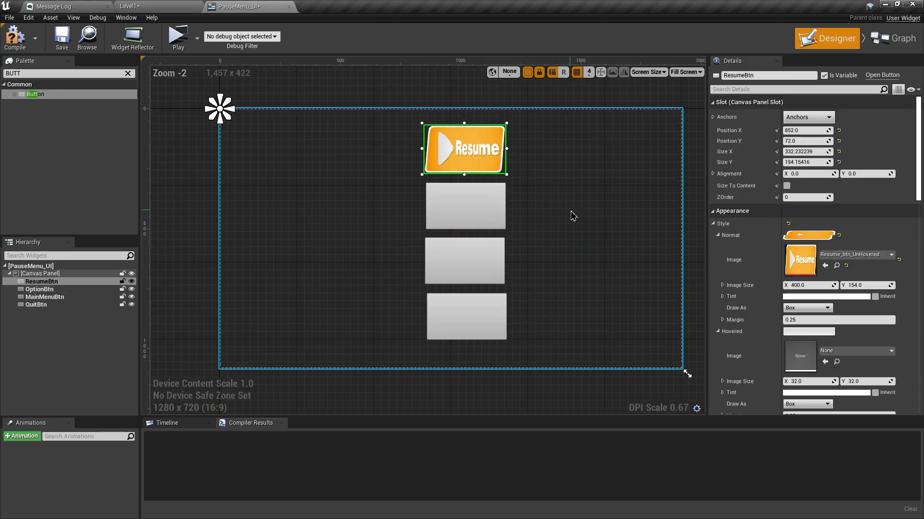
mouse_move(507, 175)
mouse_down()
mouse_move(526, 171)
mouse_move(522, 202)
mouse_move(498, 159)
mouse_move(507, 168)
mouse_up()
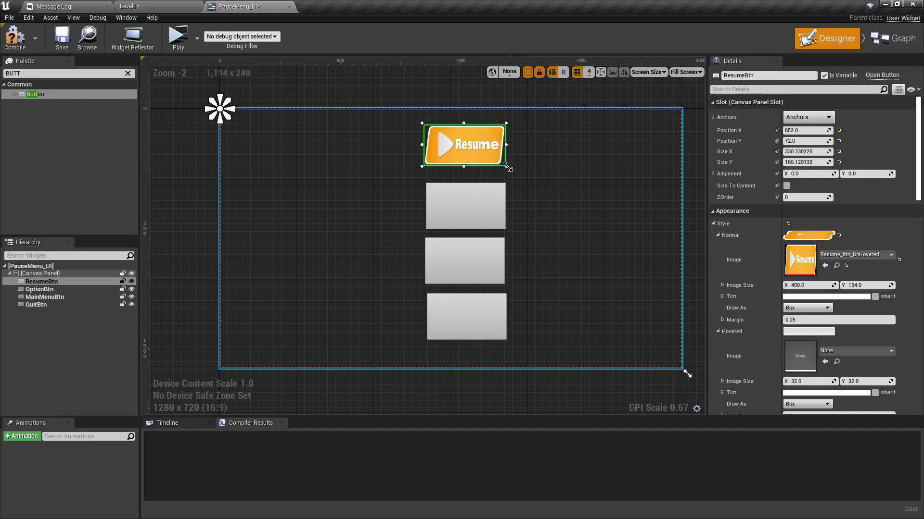
- Check the Resume texture in the level's ButtonImgs folder and set ResumeBtn's size to 400 × 154 in PauseMenu_UI
click(181, 6)
mouse_move(190, 467)
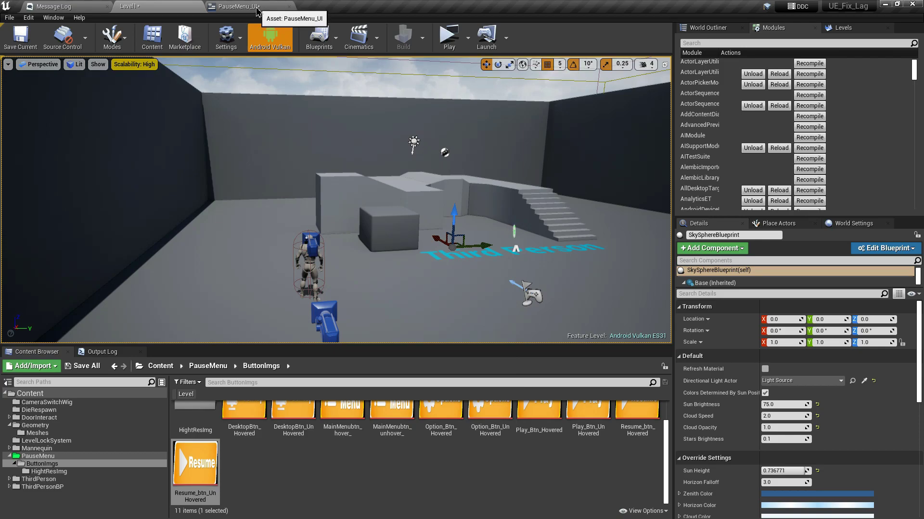
click(256, 7)
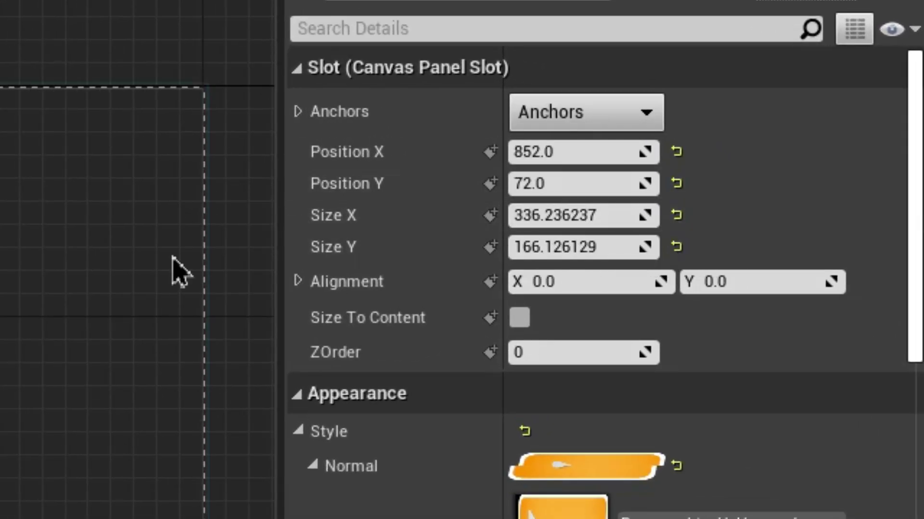
click(550, 216)
text(400)
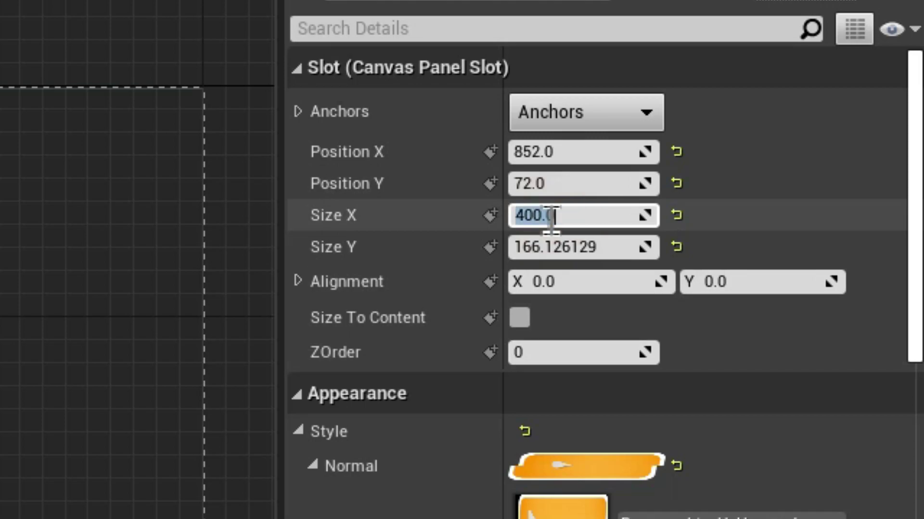
click(557, 249)
text(154.0)
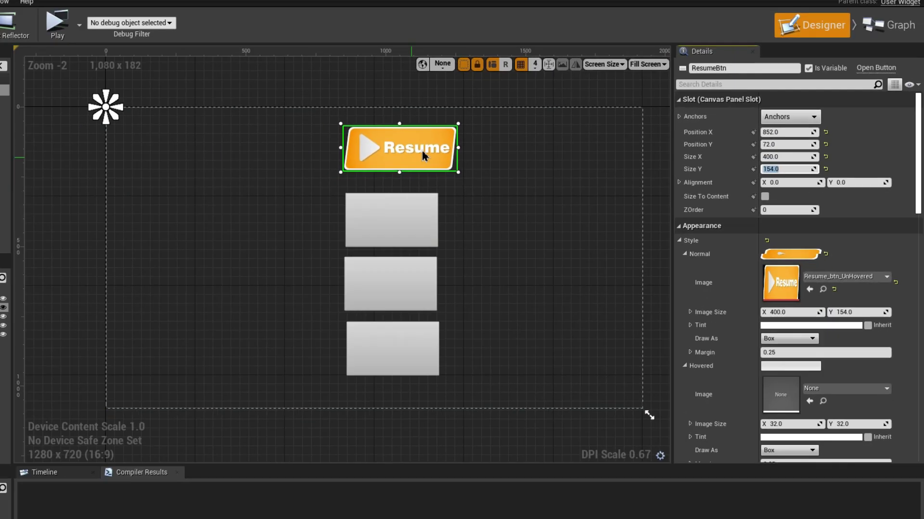
- Move ResumeBtn to about X 816, Y 100 so it sits centred above the three blank buttons
drag(489, 143, 479, 150)
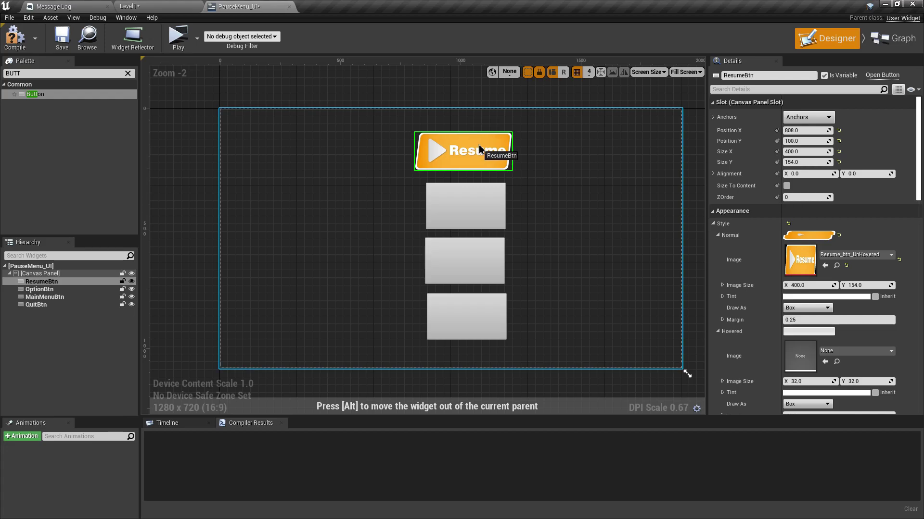
click(584, 192)
scroll(520, 182, up, 6)
scroll(537, 202, down, 2)
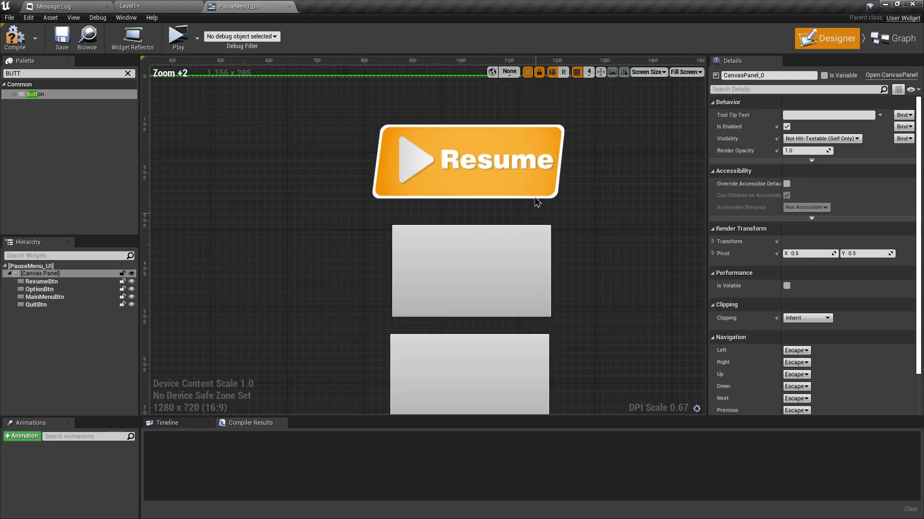
click(535, 197)
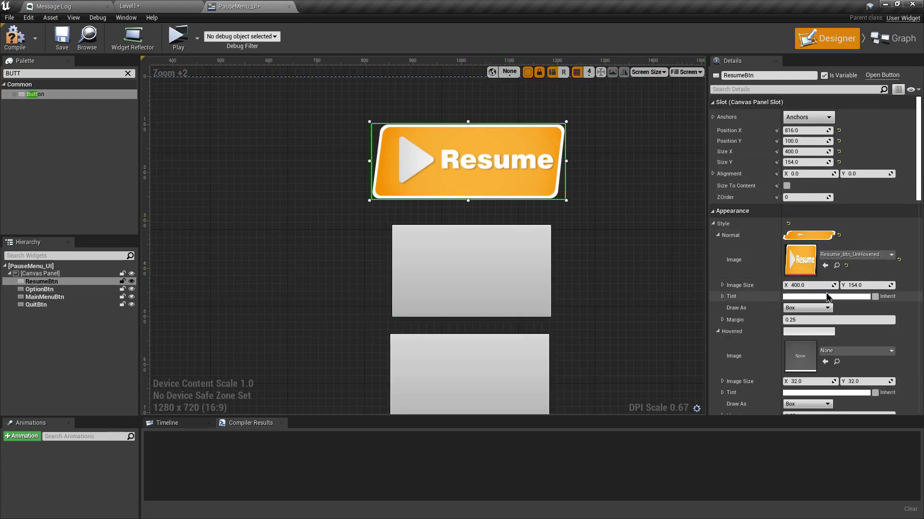
click(580, 231)
scroll(579, 231, down, 4)
click(472, 163)
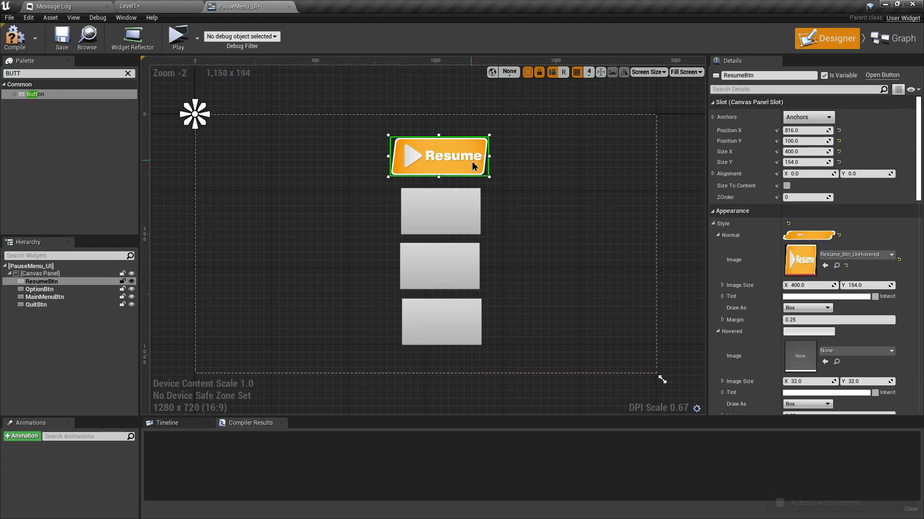
- Review the four buttons on the canvas, and look over the button images in File Explorer's Sample Buttons folder
click(437, 208)
click(439, 266)
click(439, 322)
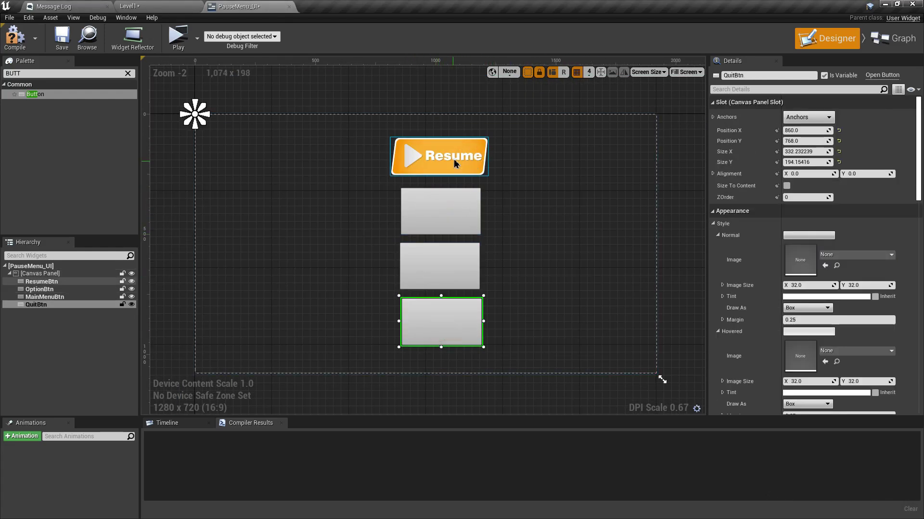
click(454, 163)
key(alt+Tab)
click(378, 176)
drag(153, 245, 813, 61)
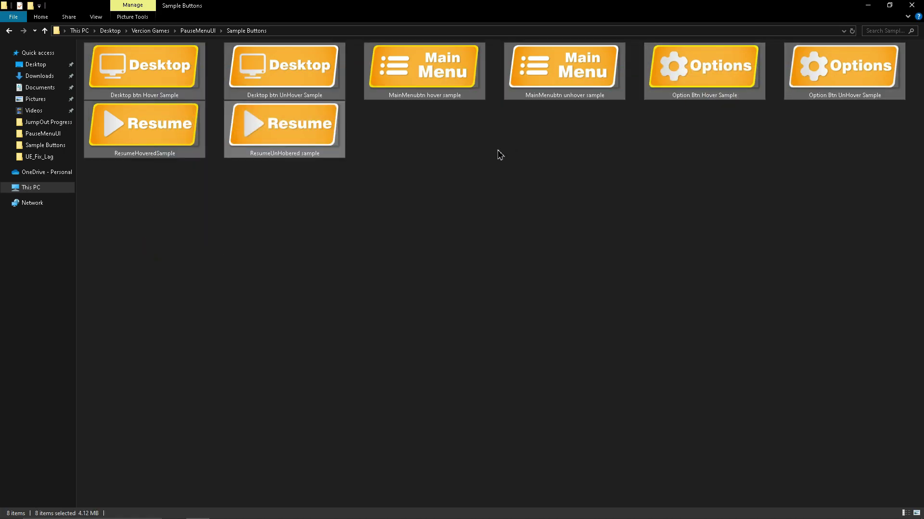
click(461, 212)
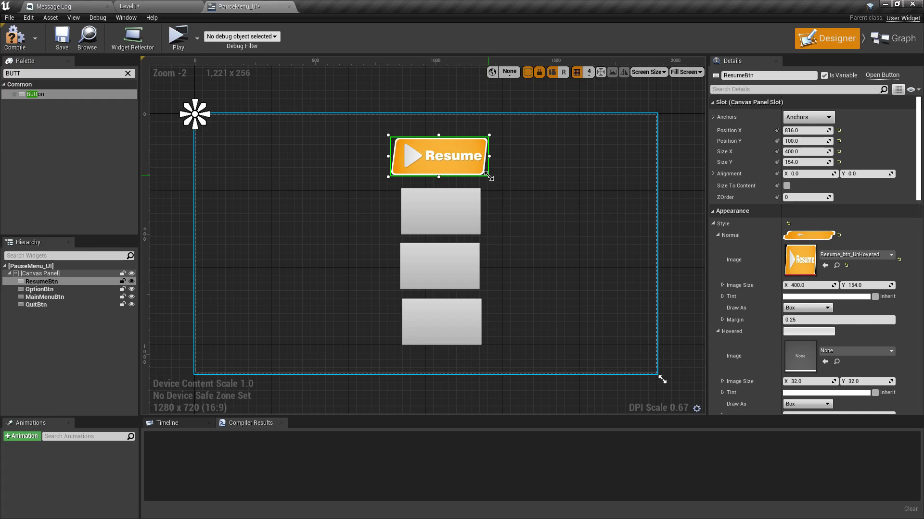
- Try enlarging ResumeBtn on the canvas to about 592 × 232
drag(488, 177, 536, 196)
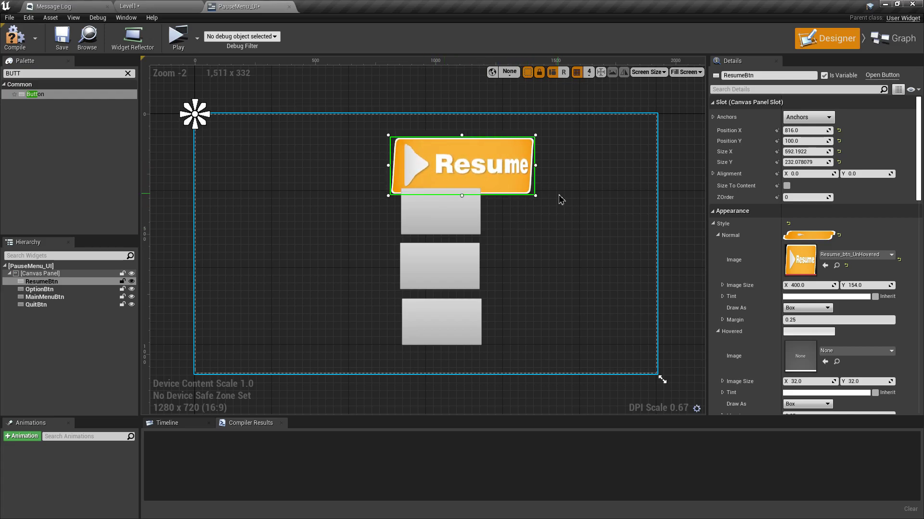
- Open ResumeUnHobered sample.png from Sample Buttons in Photos and try resizing it to 500 pixels wide
key(alt+Tab)
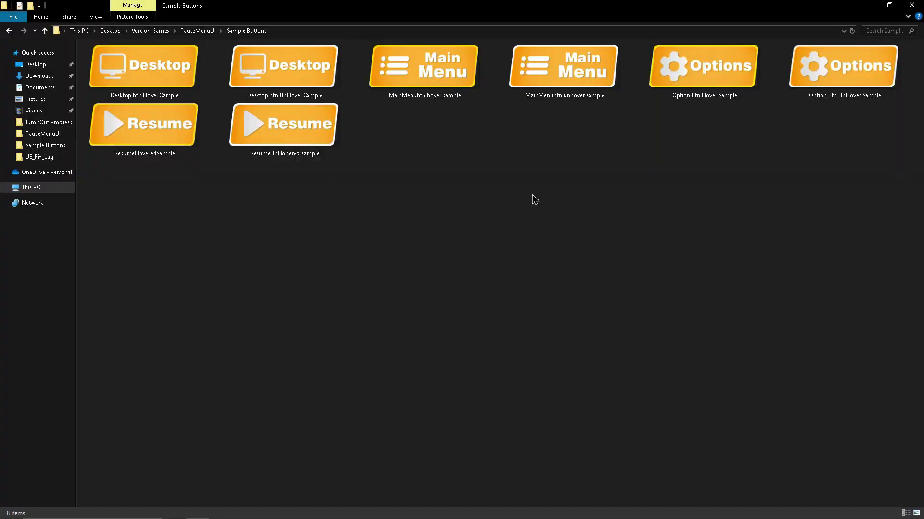
double_click(298, 128)
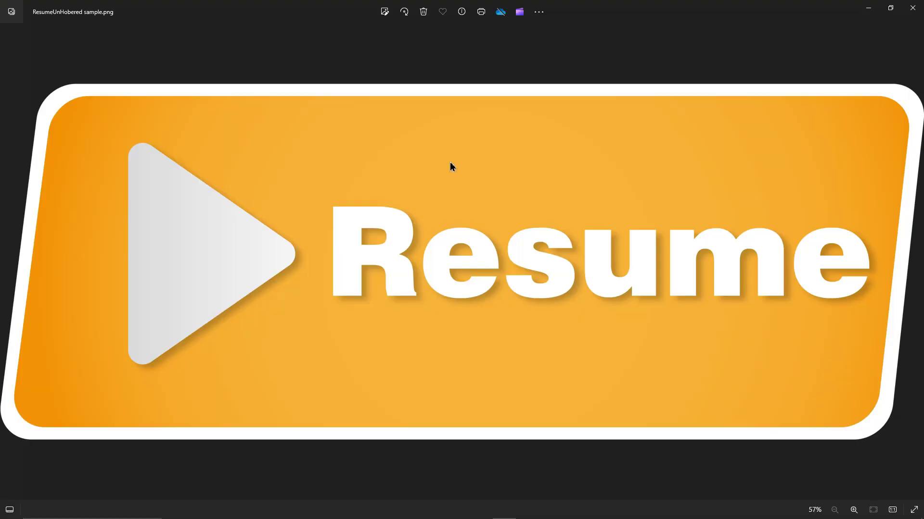
click(539, 13)
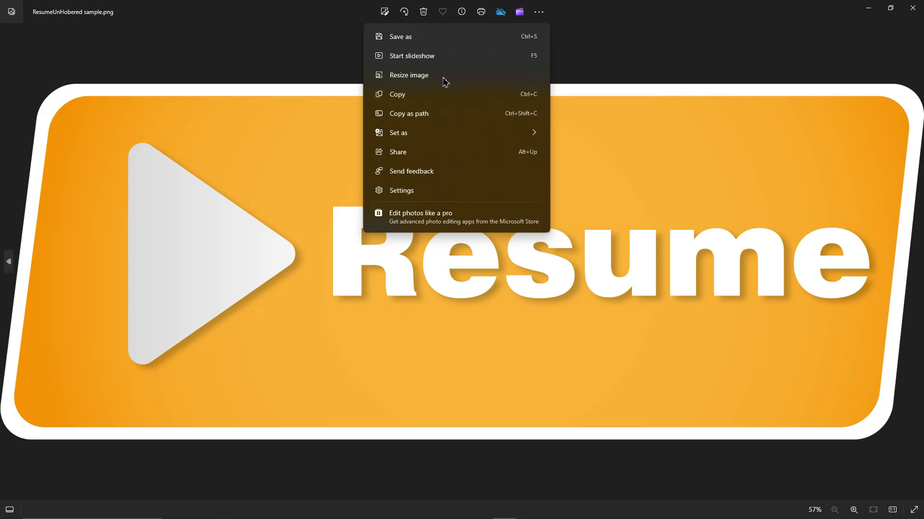
click(418, 79)
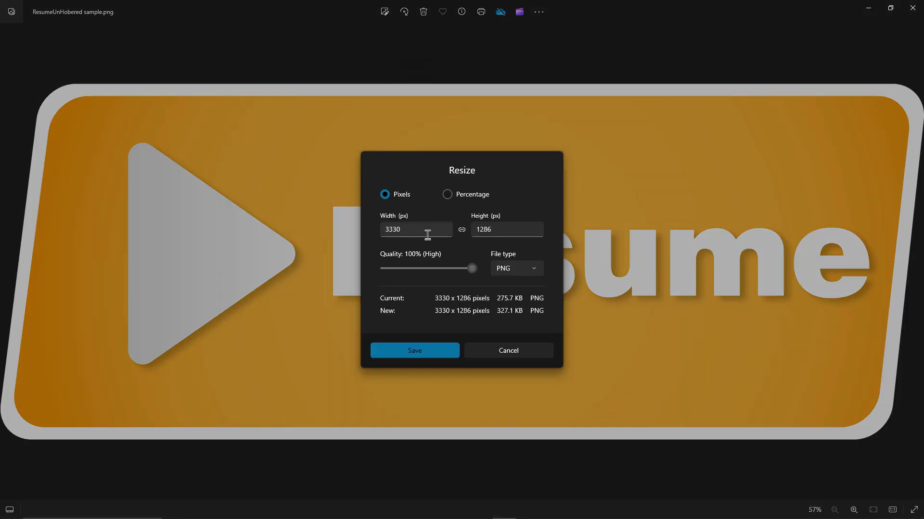
text(500)
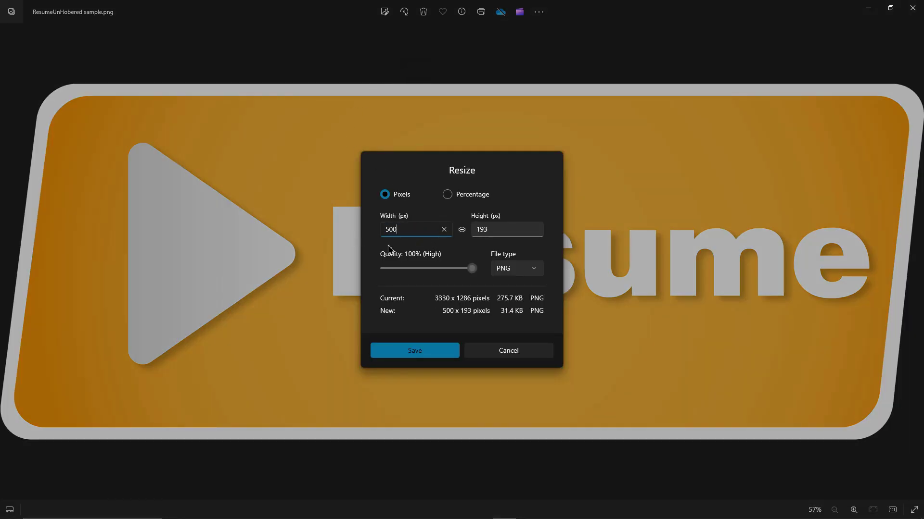
click(503, 229)
click(419, 235)
click(517, 201)
click(508, 351)
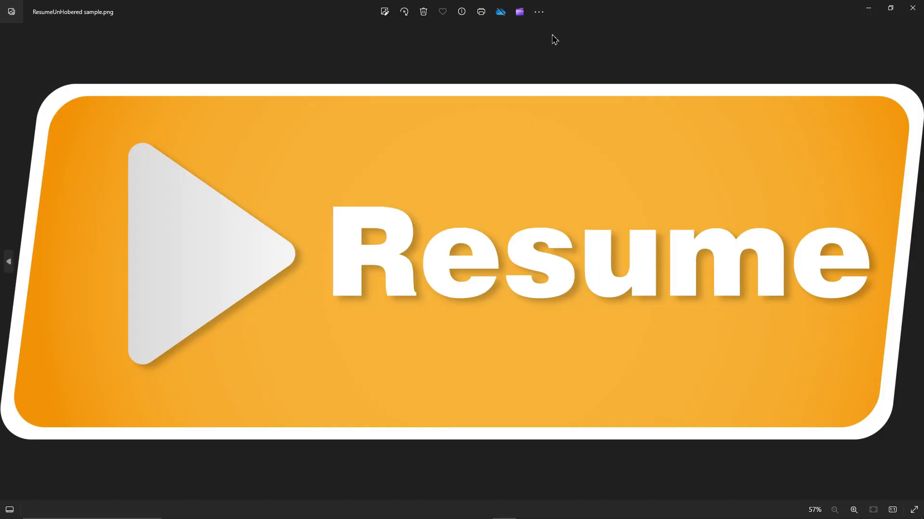
click(539, 13)
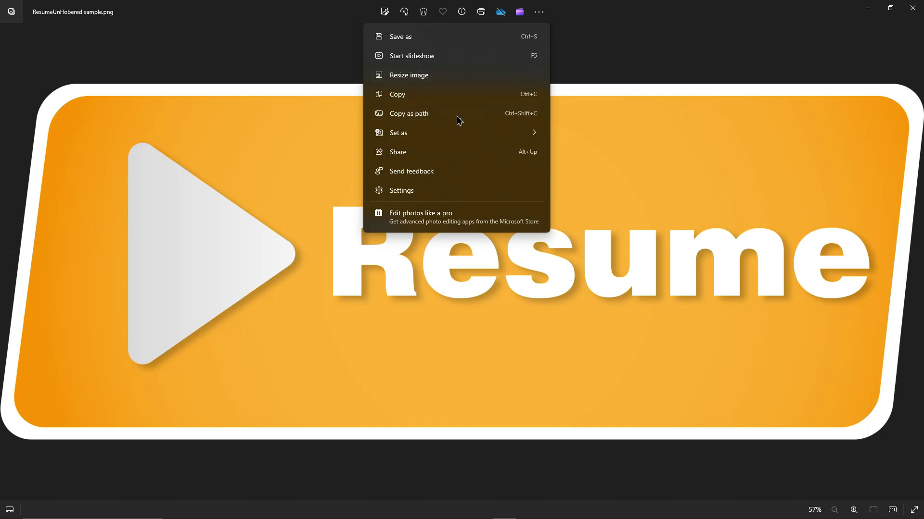
click(584, 179)
- Switch to Chrome, search Google for "resize image online" and open reduceimages.com
key(alt+Tab)
click(527, 267)
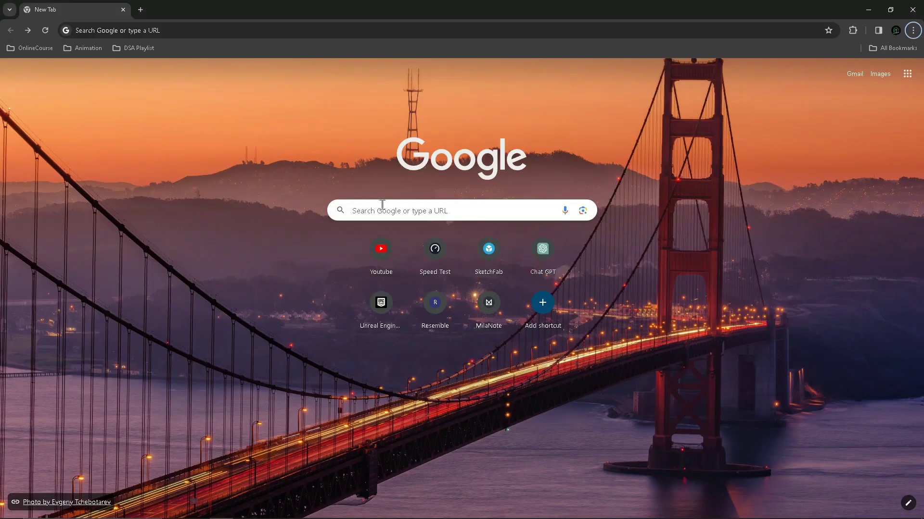
click(406, 211)
text(resize image online)
key(Return)
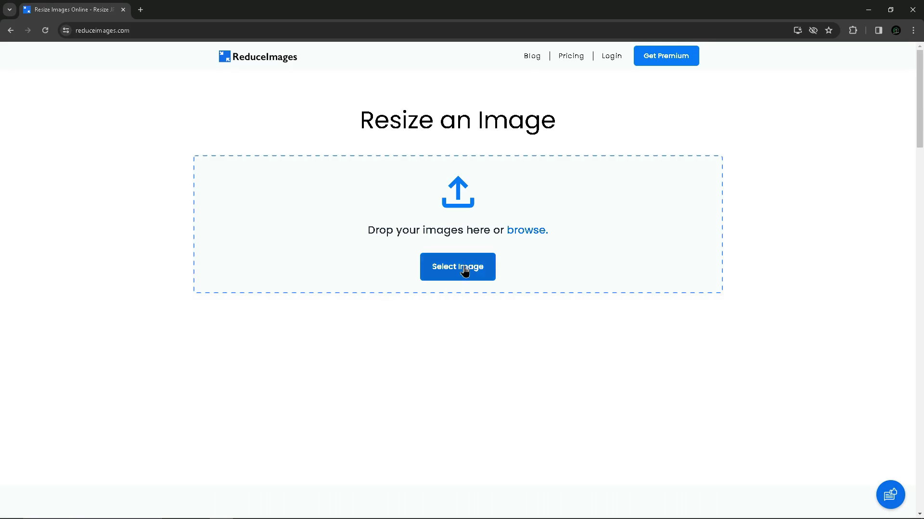
- Upload ResumeUnHobered sample.png from the Sample Buttons folder to the online image resizer
key(alt+Tab)
click(466, 284)
drag(370, 6, 599, 121)
scroll(609, 284, down, 5)
drag(610, 284, 367, 250)
scroll(443, 382, down, 3)
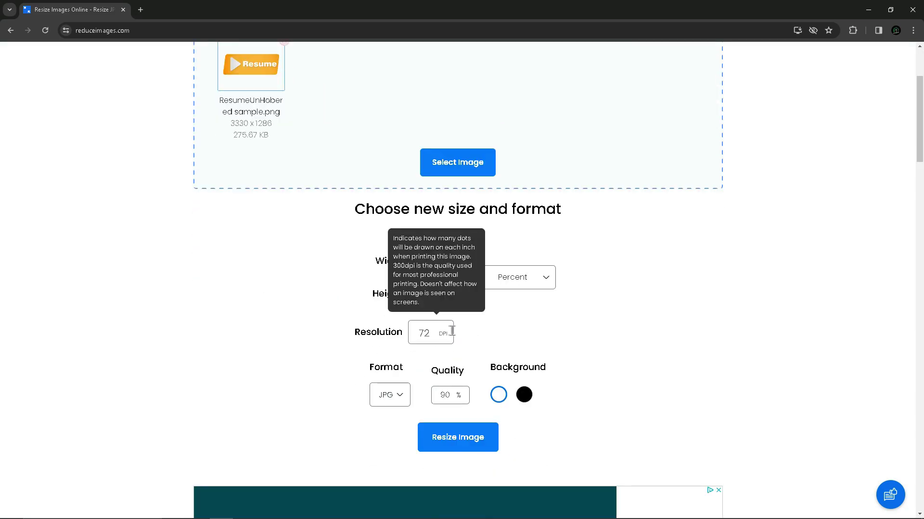
- Resize the uploaded image in pixels to a width of 400 with the proportions locked, using PNG as the format
click(518, 279)
click(528, 310)
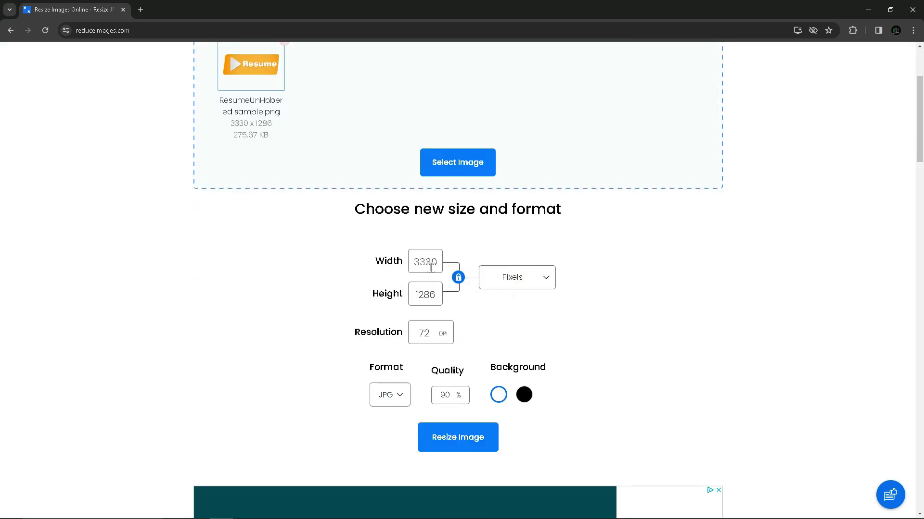
text(400)
scroll(481, 332, down, 1)
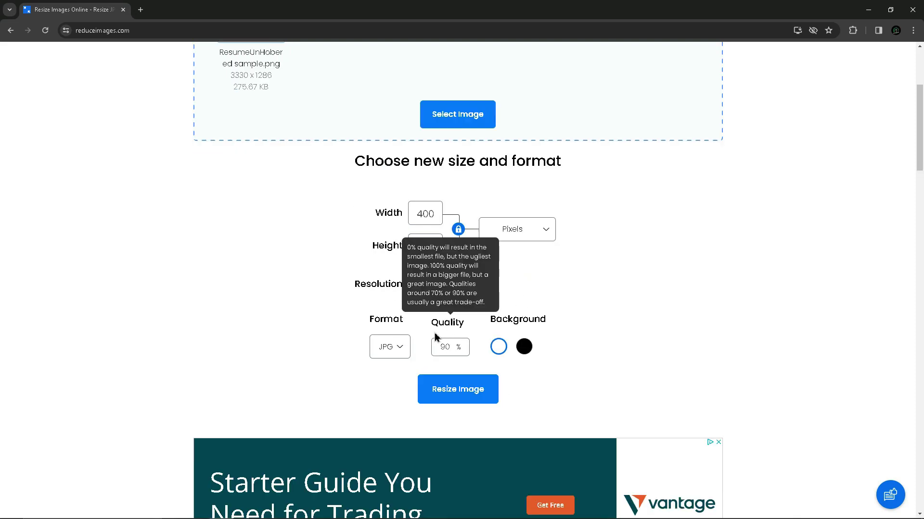
click(393, 383)
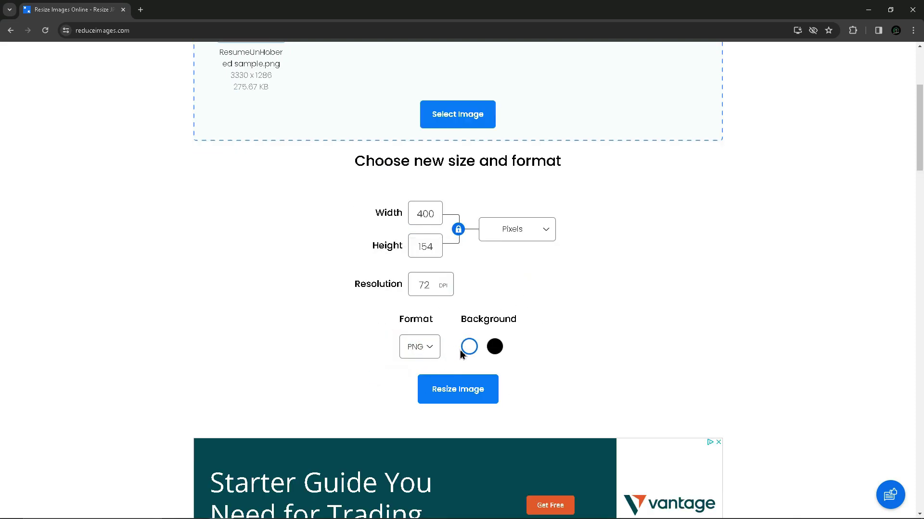
click(471, 388)
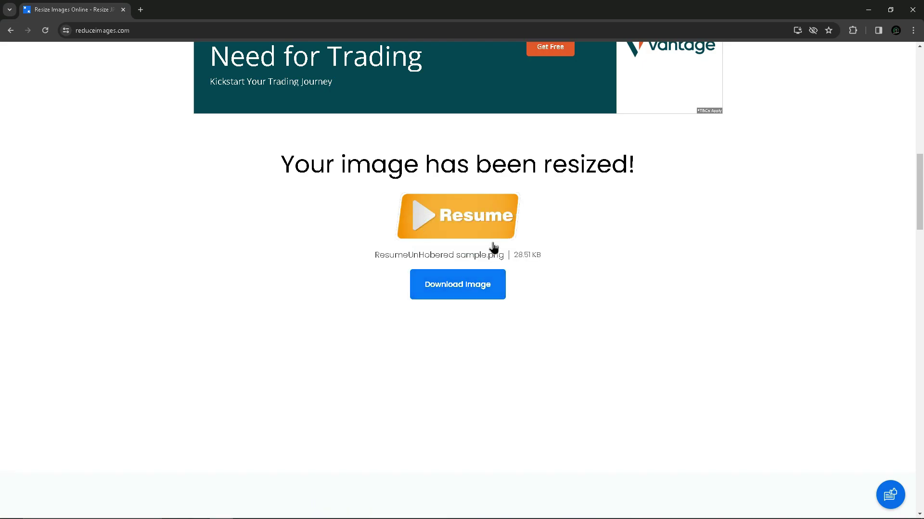
click(469, 337)
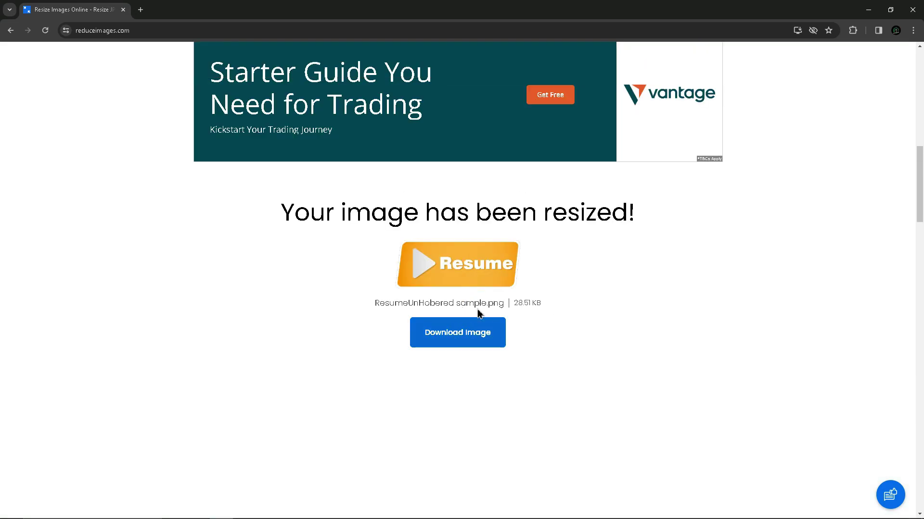
- Switch back to Unreal Editor and examine the sharpness of ResumeBtn's text and edges on the canvas up close
key(alt+Tab)
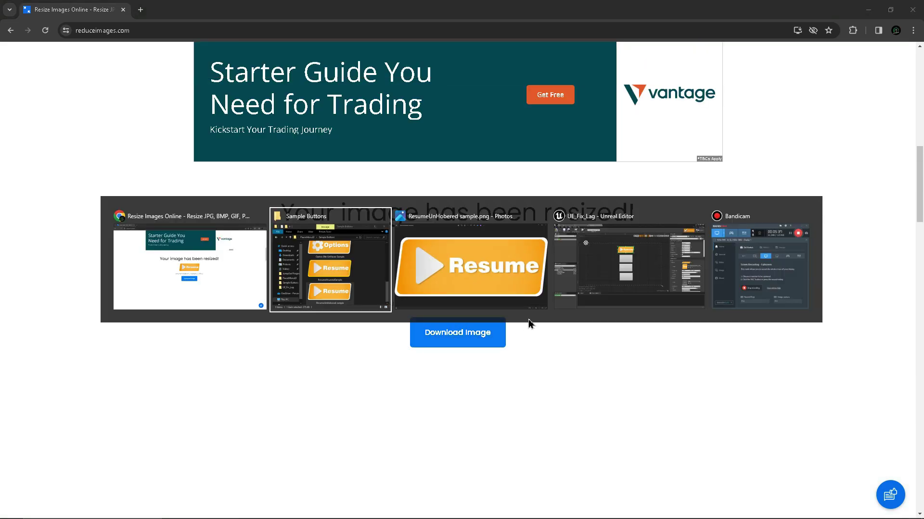
scroll(444, 172, up, 2)
scroll(473, 223, up, 4)
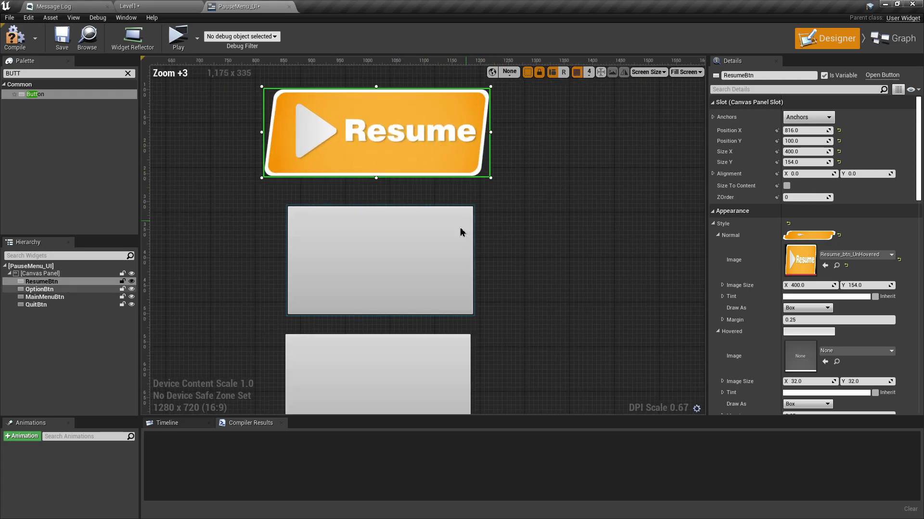
click(612, 225)
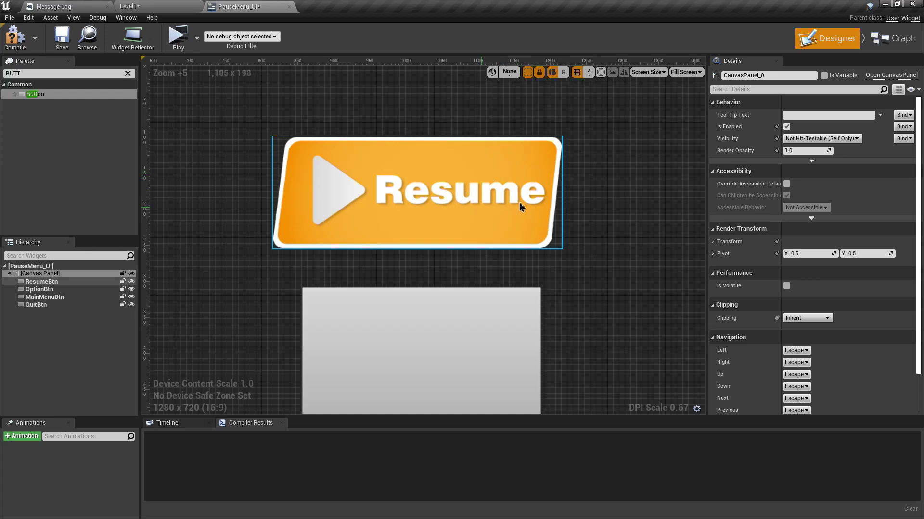
scroll(549, 151, up, 11)
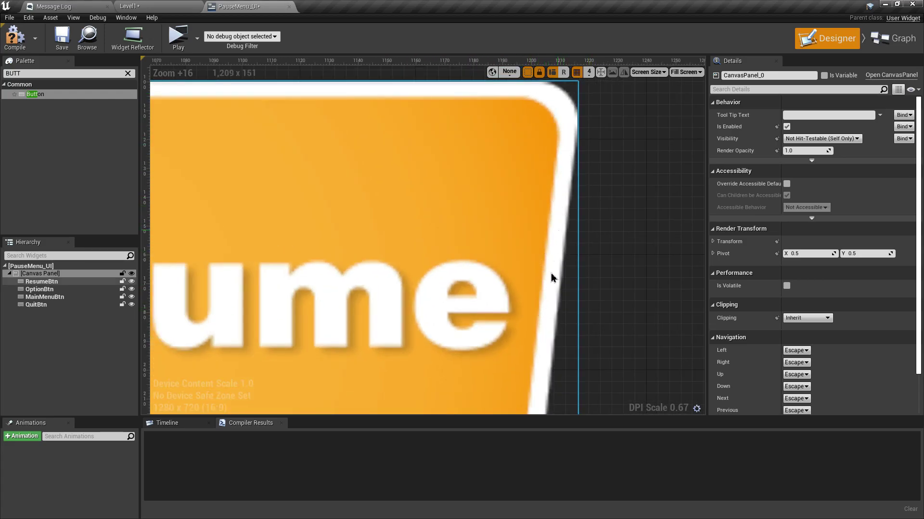
scroll(548, 245, down, 10)
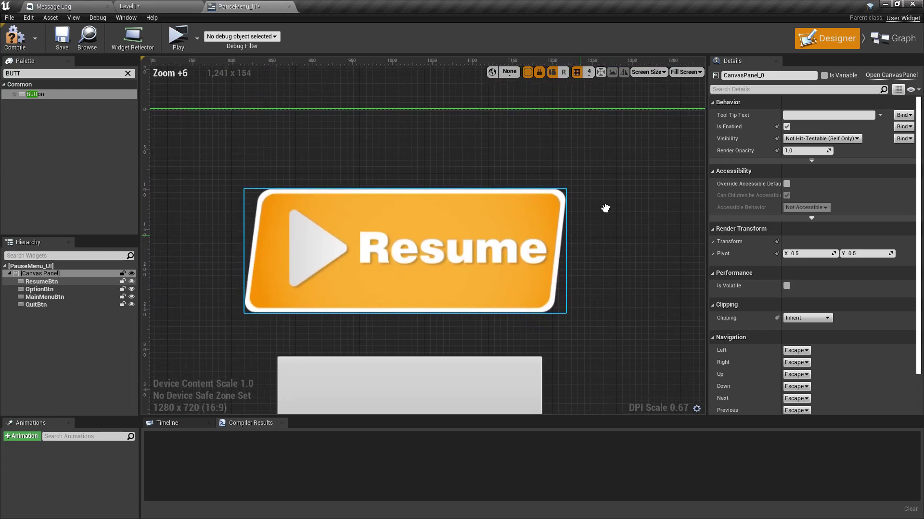
scroll(606, 208, down, 5)
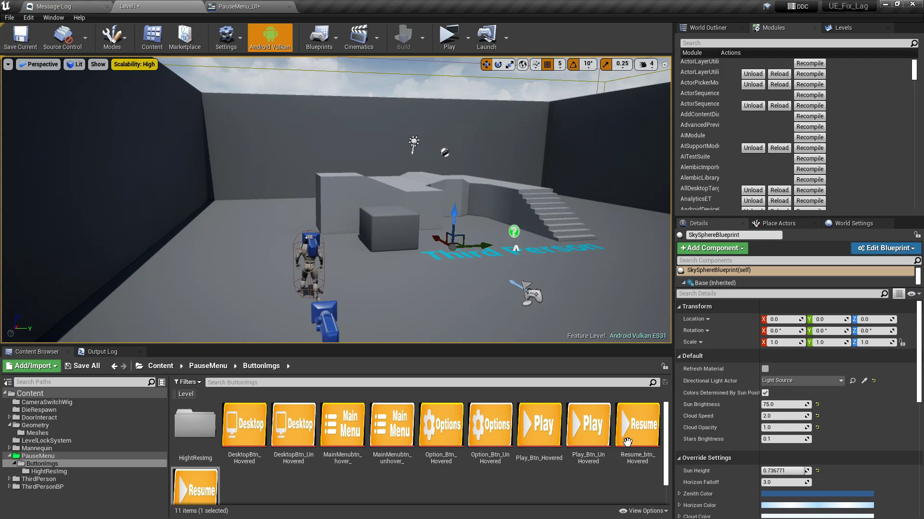
- Inspect the Resume_btn_Hovered texture's dimensions and settings from the ButtonImgs folder, and close its editor
double_click(626, 441)
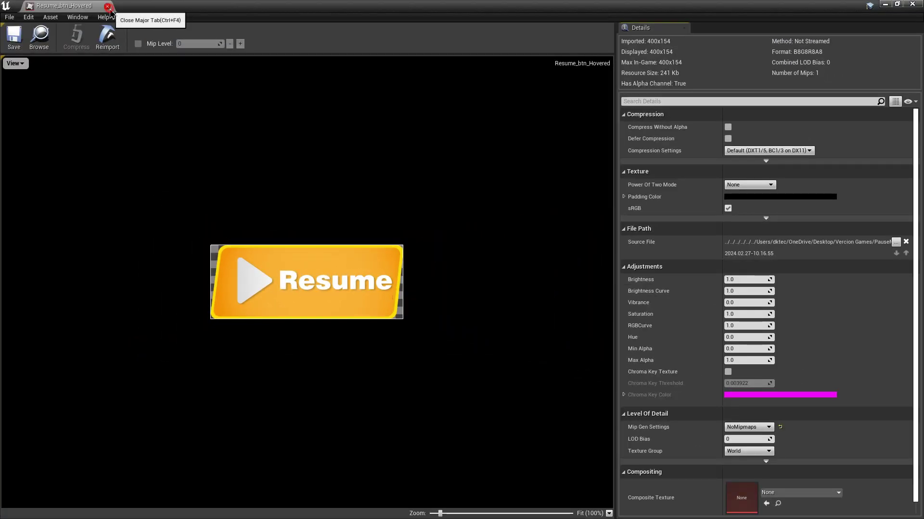
click(107, 6)
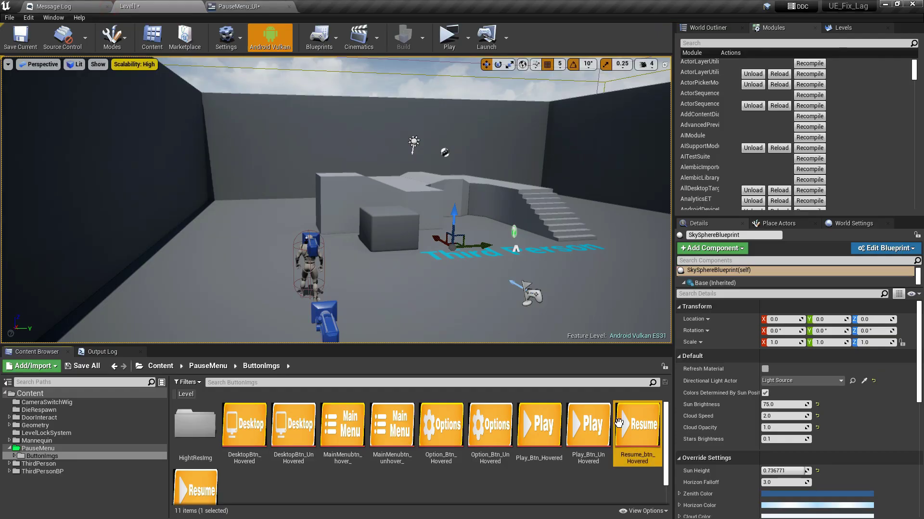
- Assign Resume_btn_Hovered as ResumeBtn's Hovered image and Resume_btn_UnHovered as its Pressed image
click(228, 6)
click(540, 195)
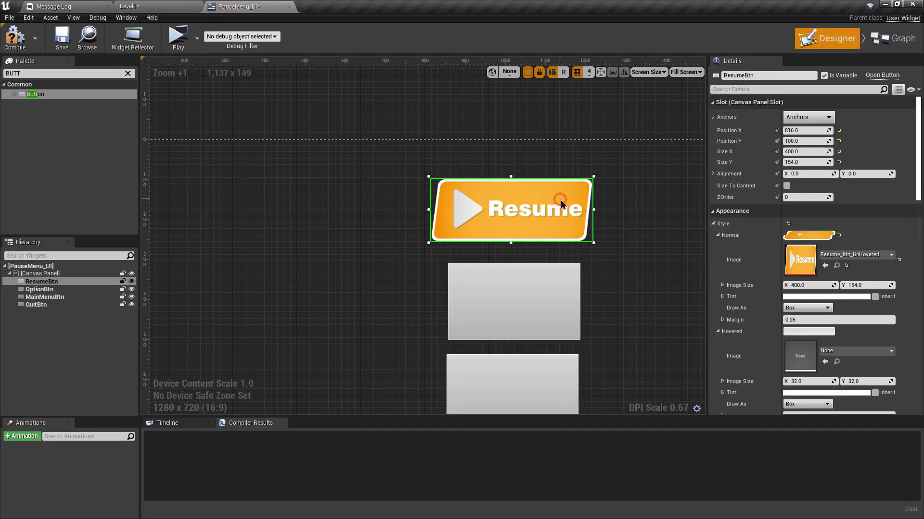
scroll(775, 286, down, 3)
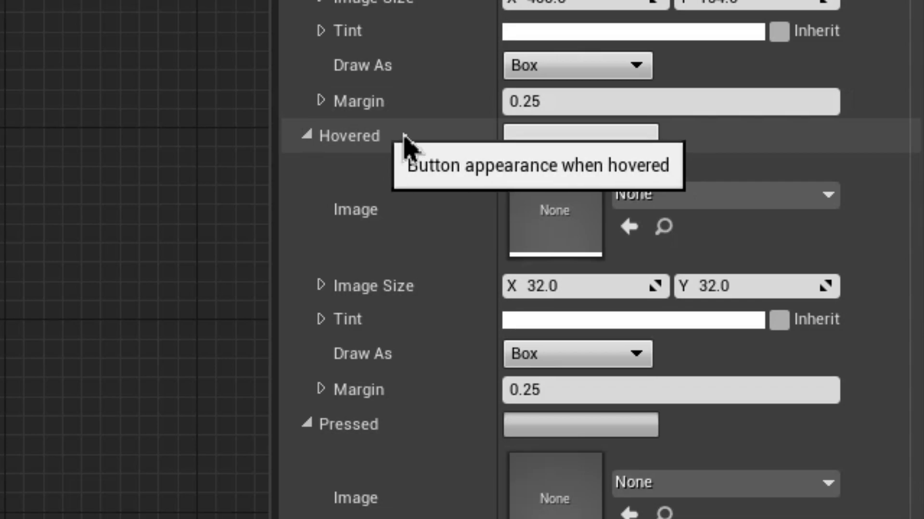
click(627, 226)
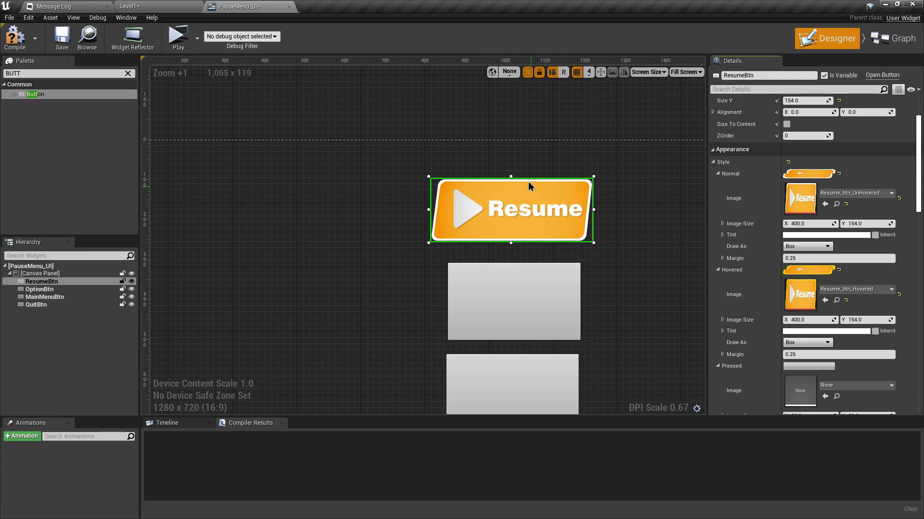
scroll(532, 185, down, 2)
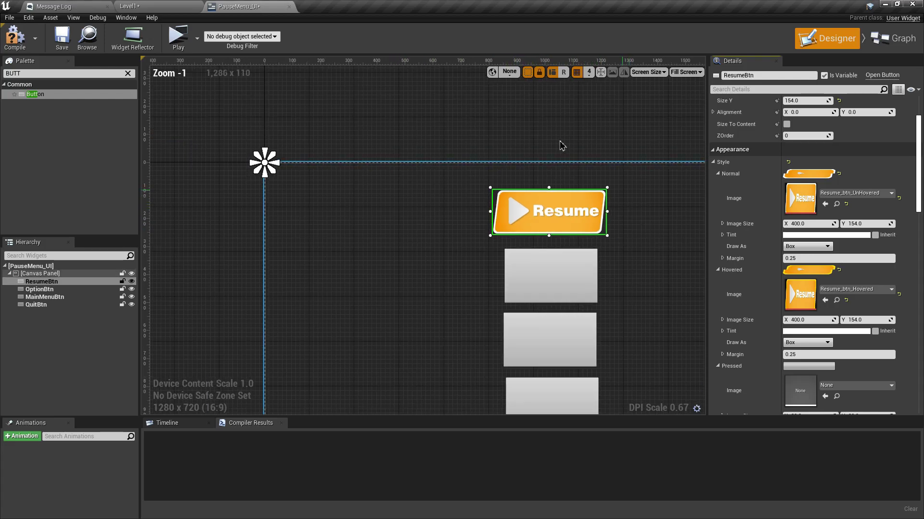
click(159, 6)
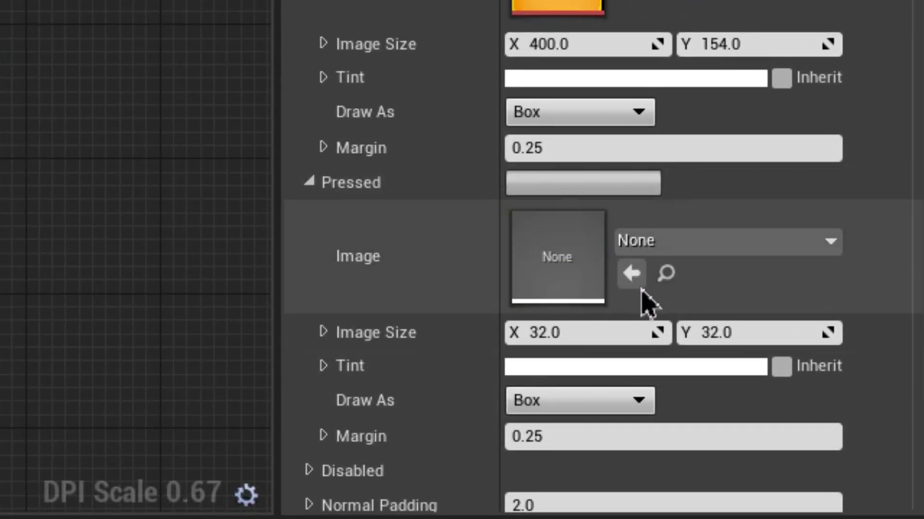
click(633, 275)
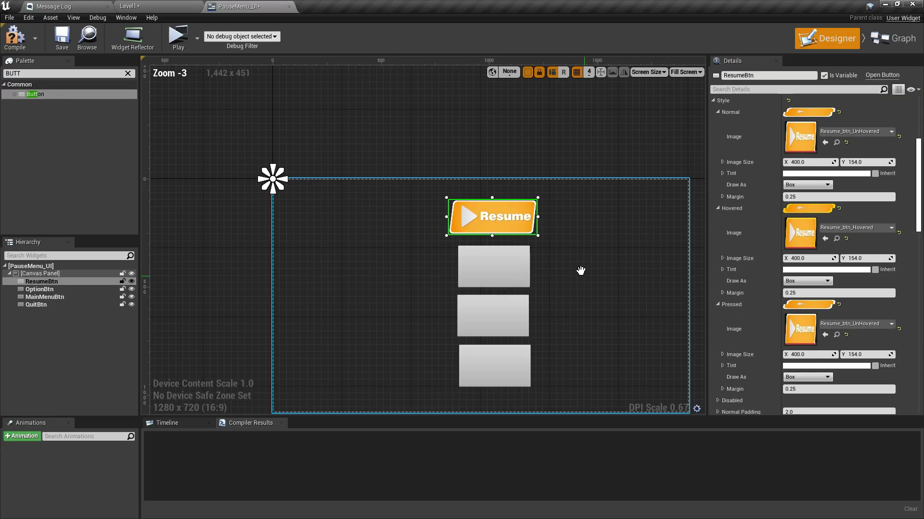
- Style OptionBtn with the Options button textures from the ButtonImgs folder
right_drag(581, 271, 584, 280)
scroll(542, 250, up, 2)
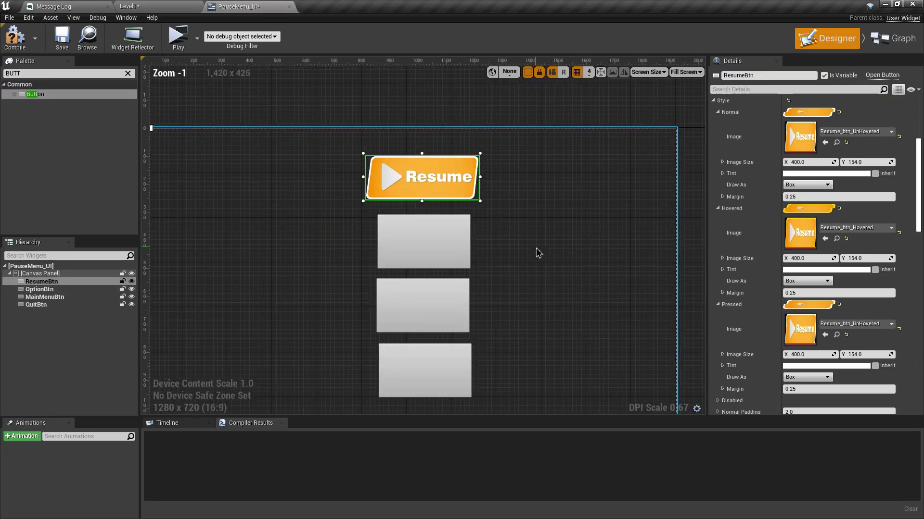
click(429, 249)
click(422, 305)
click(414, 367)
click(425, 245)
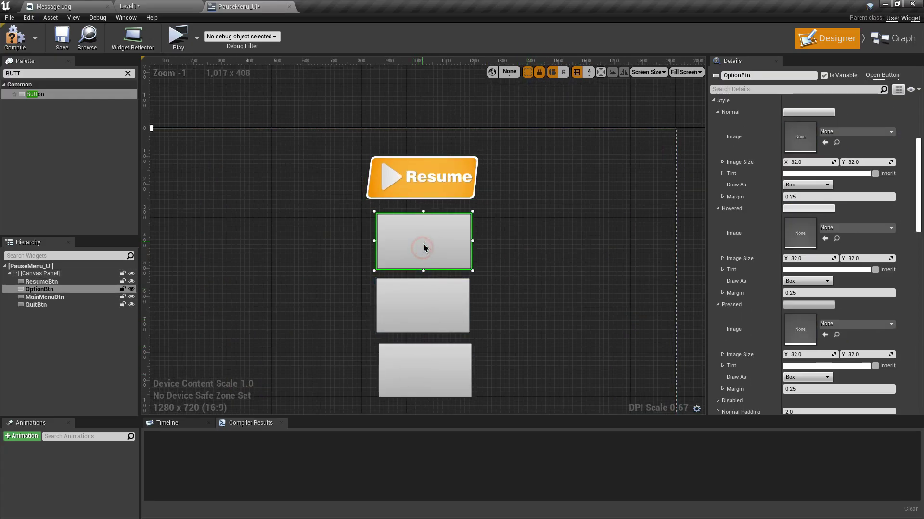
click(181, 8)
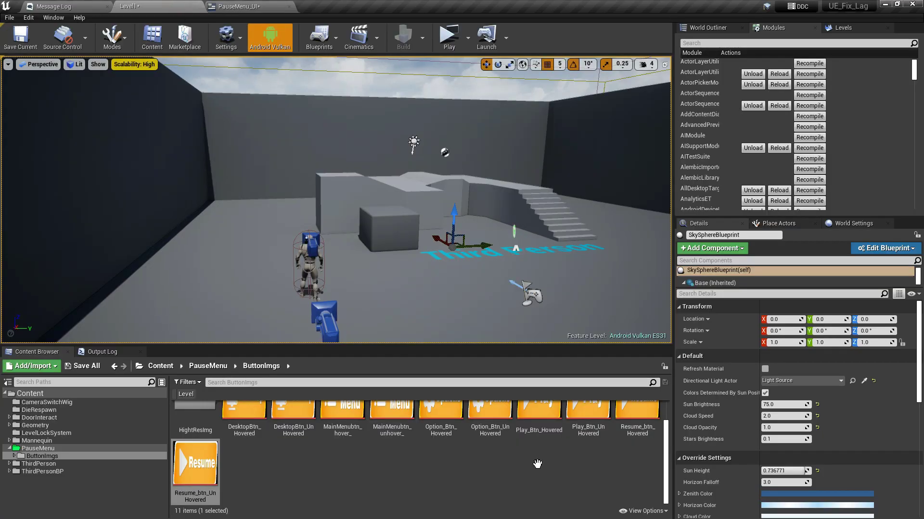
click(236, 7)
- Set the sizes of OptionBtn, MainMenuBtn and QuitBtn to 400 by 154, and roughly align OptionBtn beneath ResumeBtn
click(804, 153)
text(400)
key(Return)
click(805, 162)
text(154)
key(Return)
drag(435, 238, 423, 239)
click(445, 313)
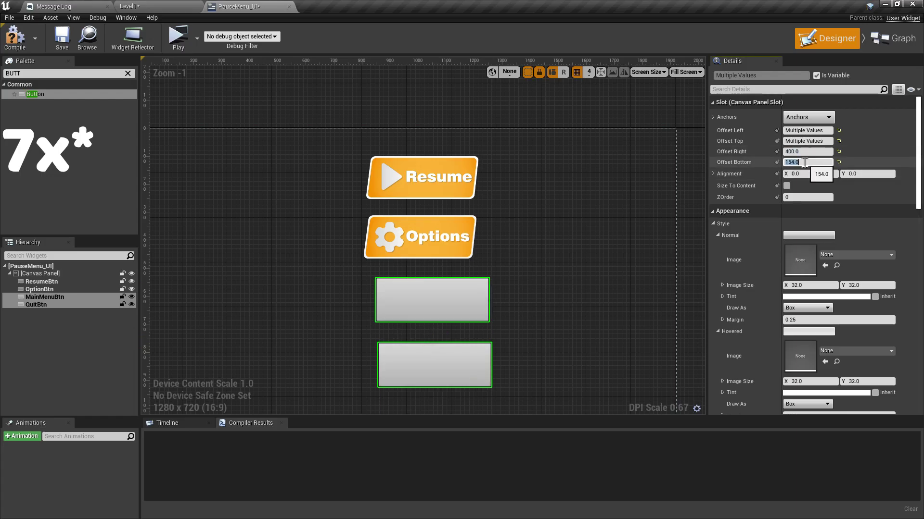
- Style MainMenuBtn's states with the hovered and unhovered Main Menu textures from the ButtonImgs folder
click(433, 305)
click(181, 7)
click(235, 7)
click(825, 398)
click(180, 7)
click(235, 6)
click(825, 302)
- Style QuitBtn with DesktopBtn_UnHovered for its Normal and Pressed images and DesktopBtn_Hovered for its Hovered image
click(181, 8)
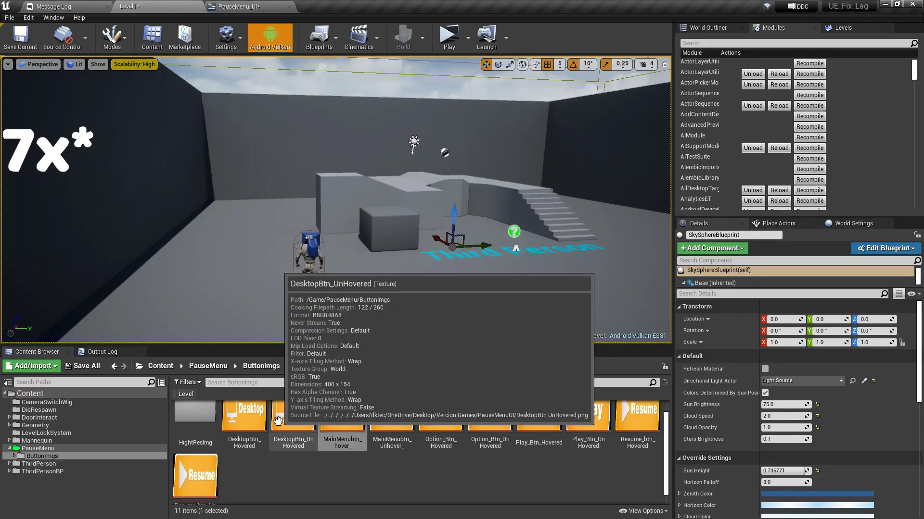
click(278, 421)
click(235, 7)
click(433, 365)
click(826, 317)
click(181, 7)
click(245, 420)
click(236, 7)
click(827, 223)
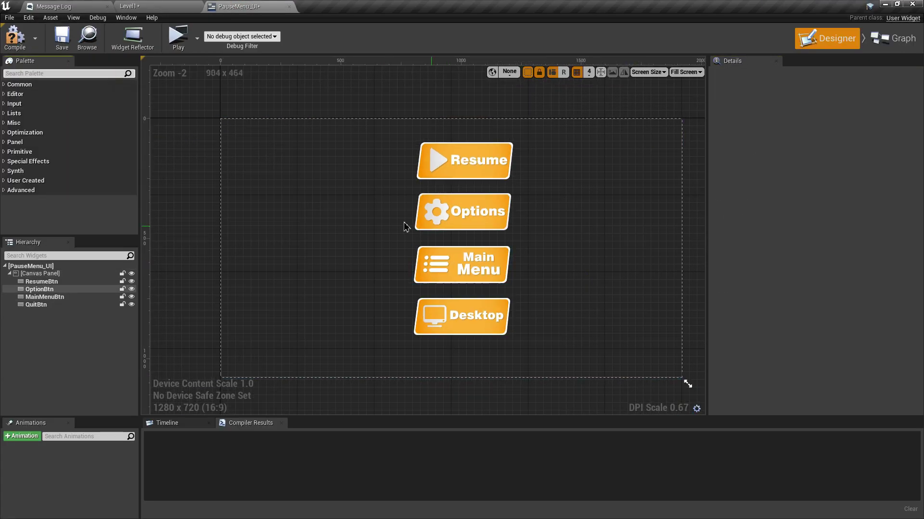
click(449, 173)
click(483, 217)
click(459, 266)
click(461, 315)
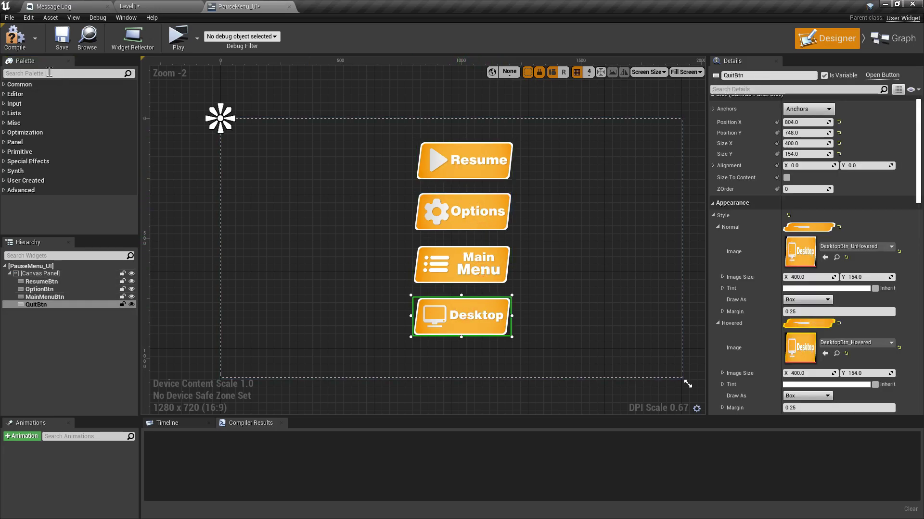
- Add a Vertical Box to the canvas over the buttons at about X 808, Y 100, sized about 406 by 430
text(vert)
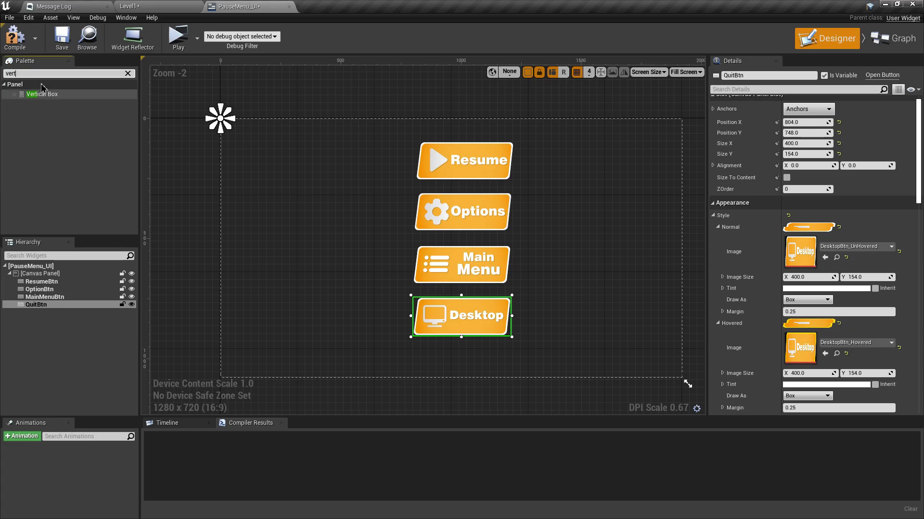
drag(42, 94, 435, 213)
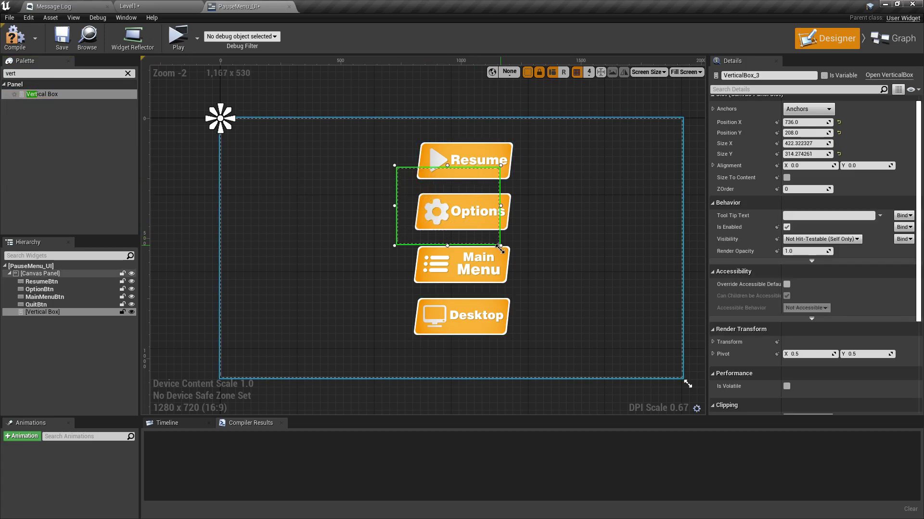
drag(494, 259, 497, 262)
drag(423, 187, 432, 167)
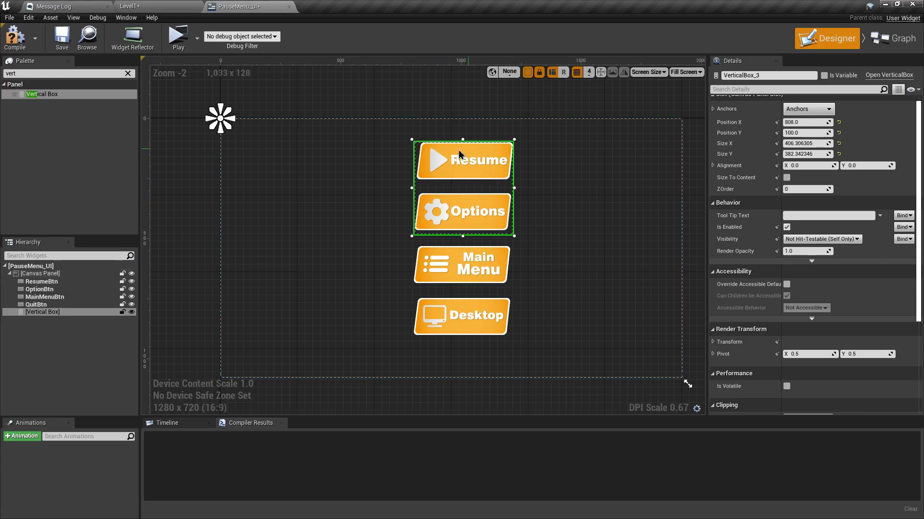
drag(463, 236, 462, 247)
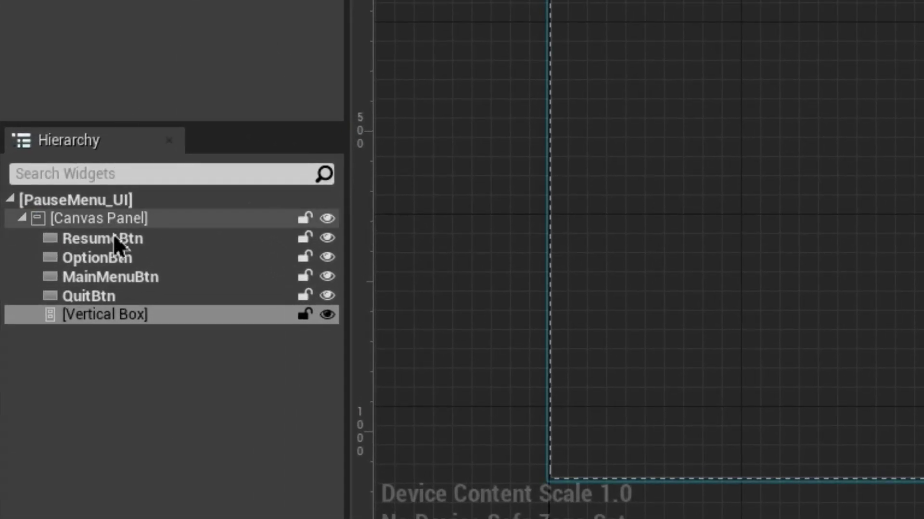
- Move ResumeBtn, OptionBtn, MainMenuBtn and QuitBtn into the Vertical Box in the widget hierarchy
click(46, 281)
shift+click(60, 297)
drag(128, 257, 87, 315)
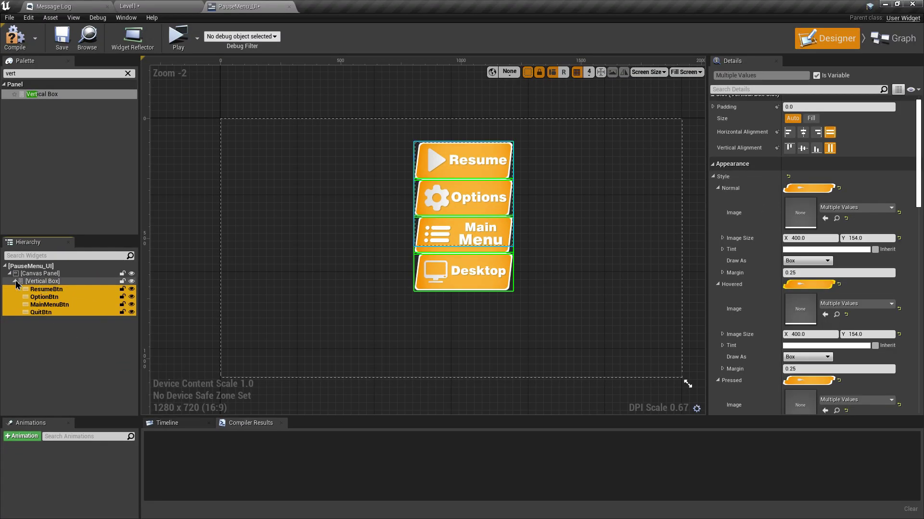
- Examine up close how the stacked buttons fit within the Vertical Box's lower boundary
click(19, 283)
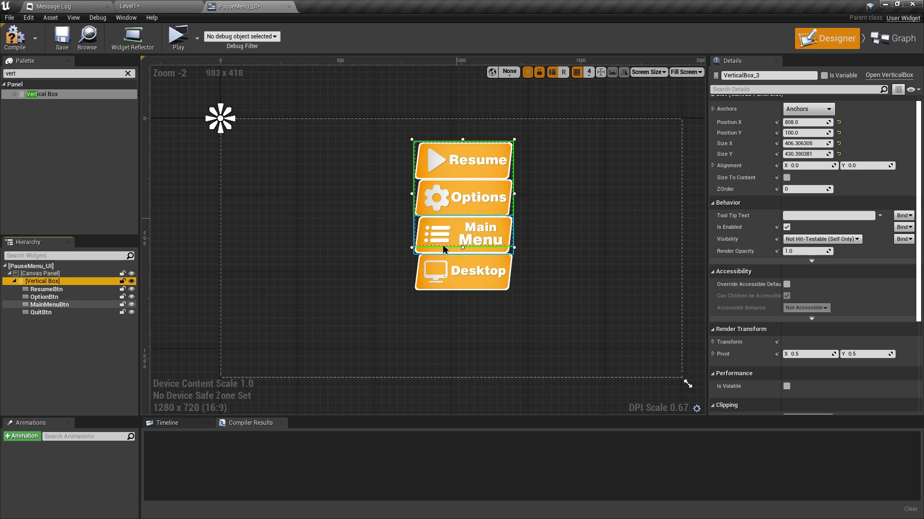
click(377, 264)
click(467, 264)
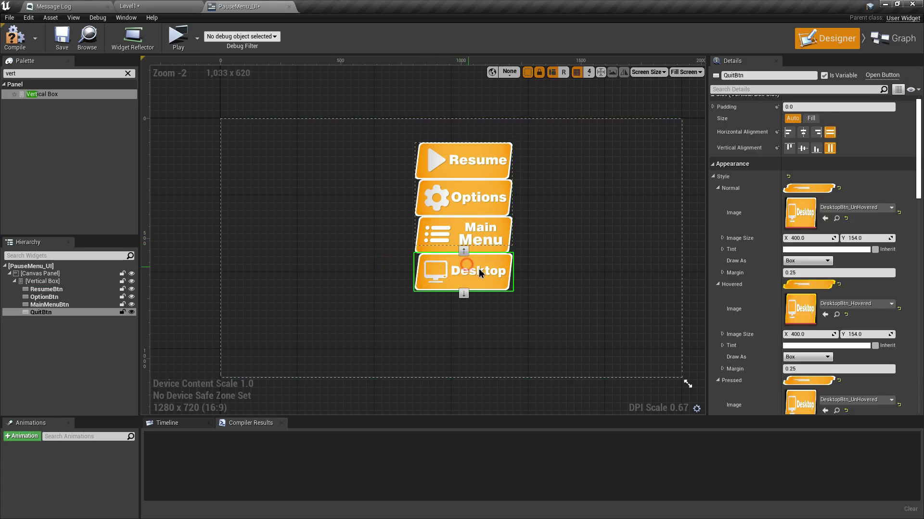
click(43, 281)
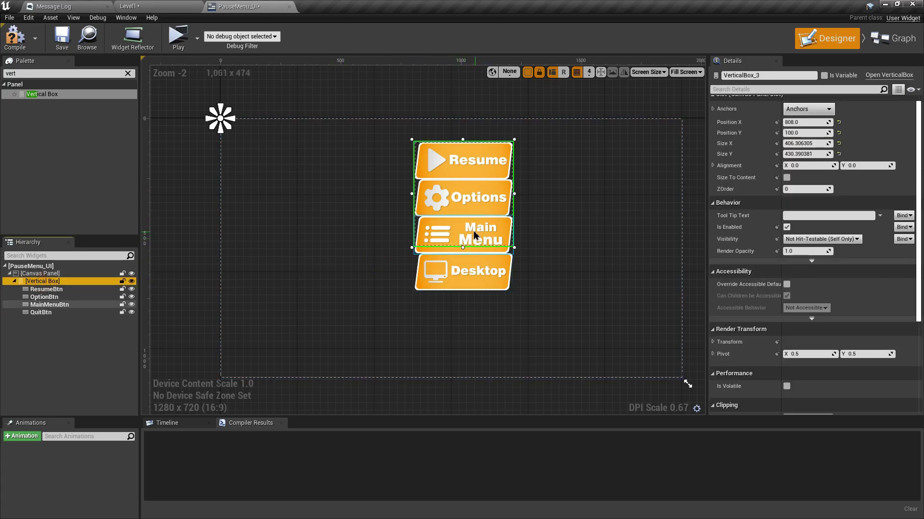
scroll(474, 234, up, 8)
scroll(486, 268, down, 1)
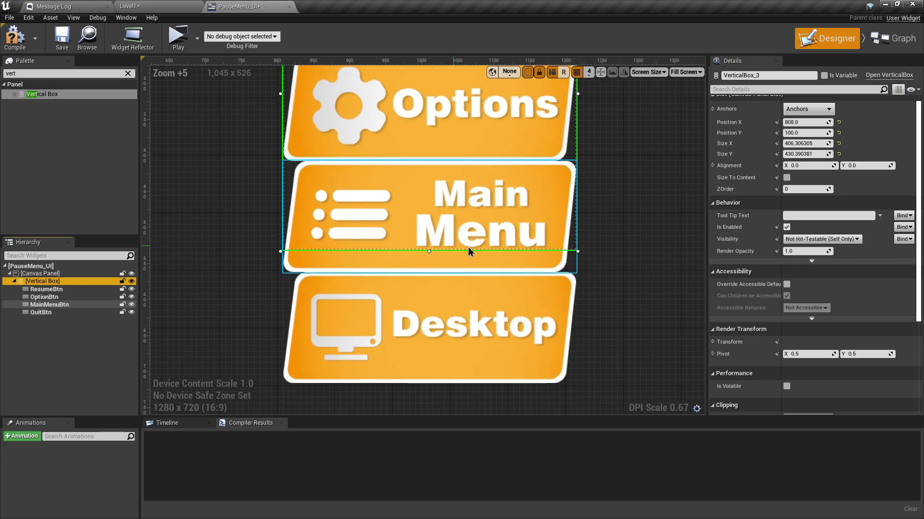
scroll(465, 328, down, 7)
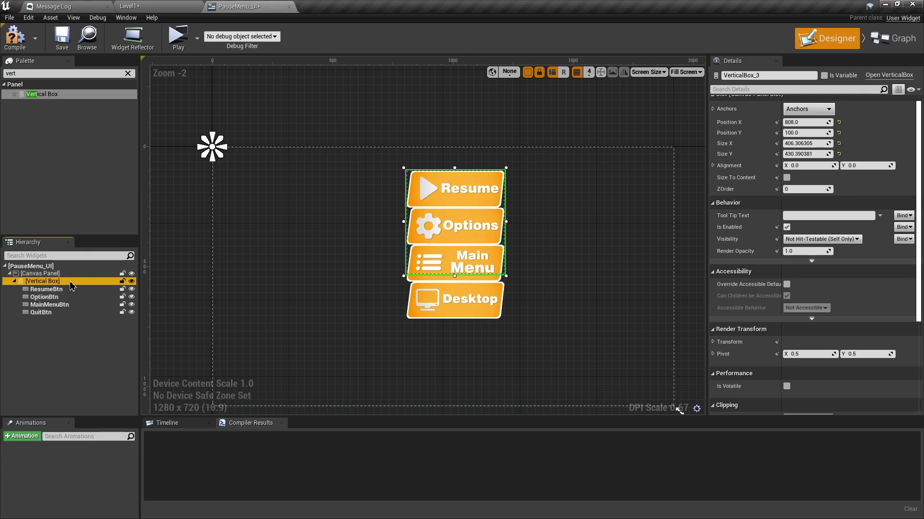
- Set the slot size of all four buttons in the Vertical Box to Fill
click(44, 289)
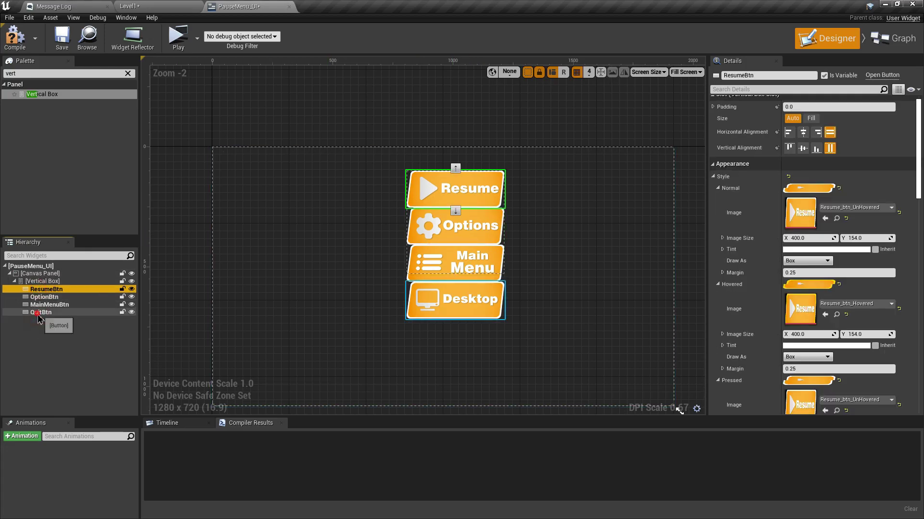
shift+click(38, 313)
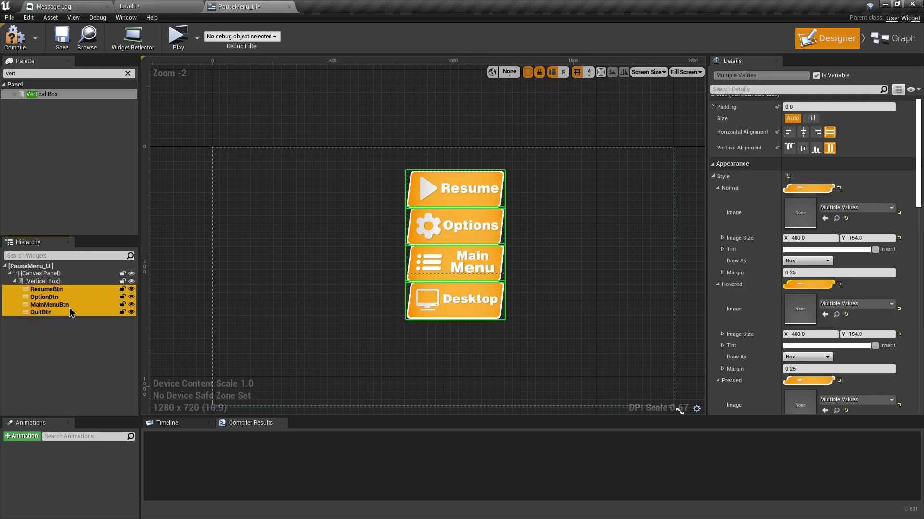
click(812, 118)
scroll(499, 253, up, 4)
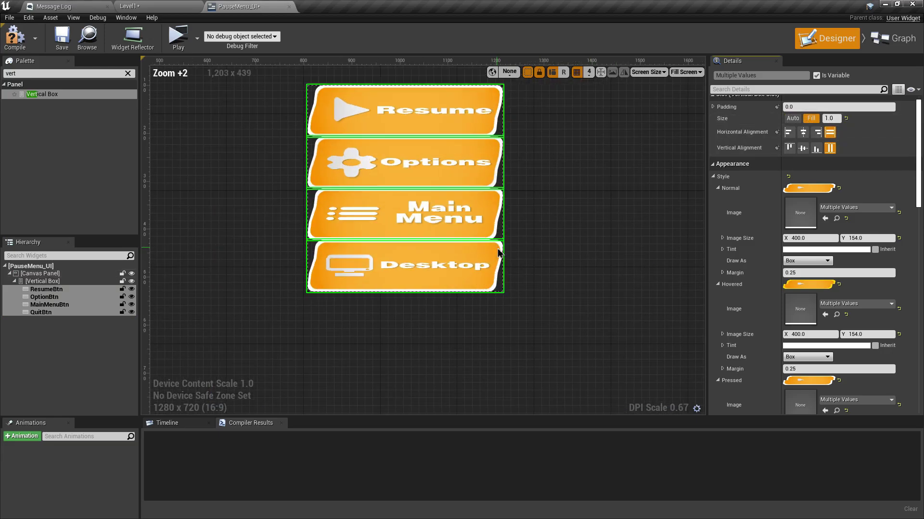
scroll(432, 340, up, 3)
scroll(462, 313, down, 2)
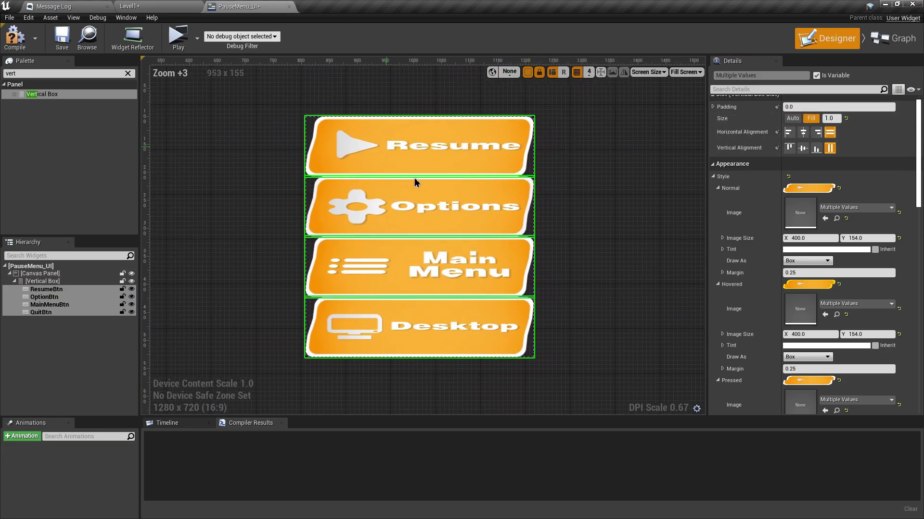
- Reposition the Vertical Box near the centre of the canvas, at about X 844, Y 252
click(61, 282)
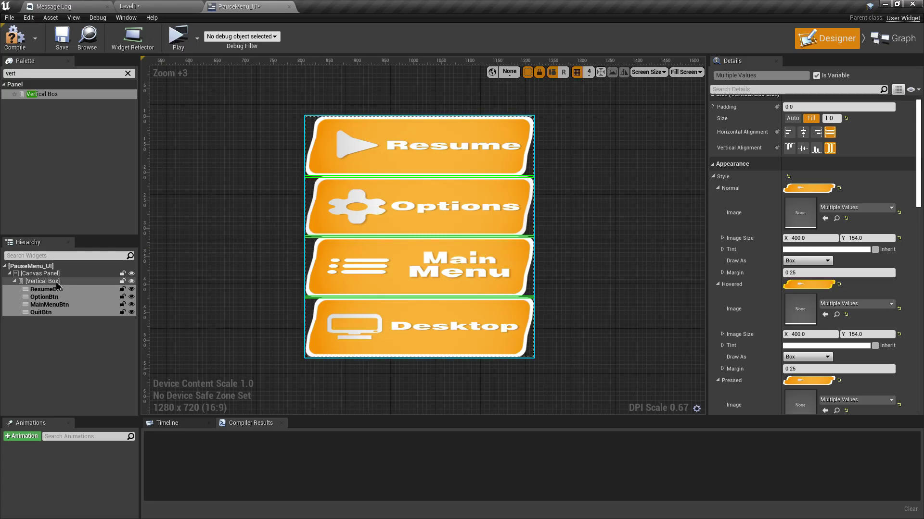
scroll(553, 283, down, 4)
mouse_move(567, 269)
right_down()
mouse_move(546, 227)
mouse_move(567, 260)
right_up()
scroll(568, 260, down, 1)
drag(500, 247, 526, 295)
right_drag(587, 271, 558, 163)
scroll(559, 233, up, 1)
scroll(558, 233, up, 1)
scroll(559, 163, down, 2)
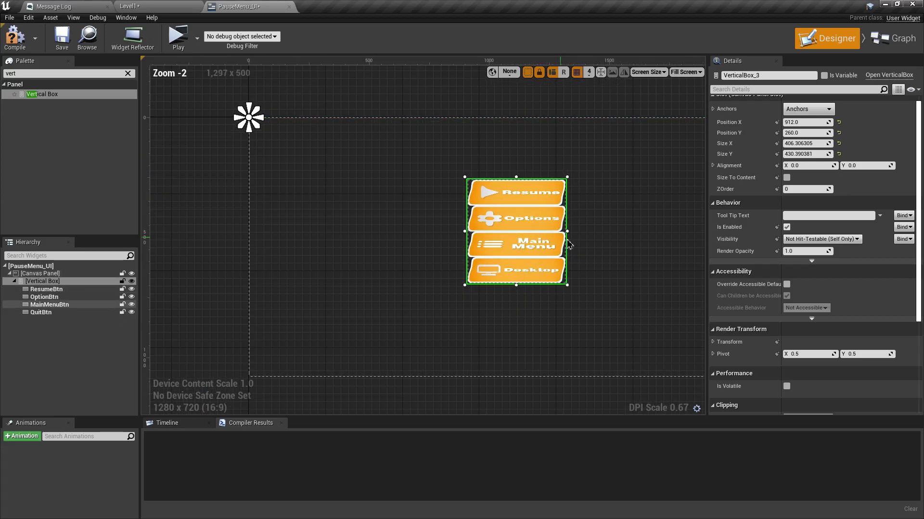
drag(537, 240, 521, 238)
right_drag(646, 245, 609, 239)
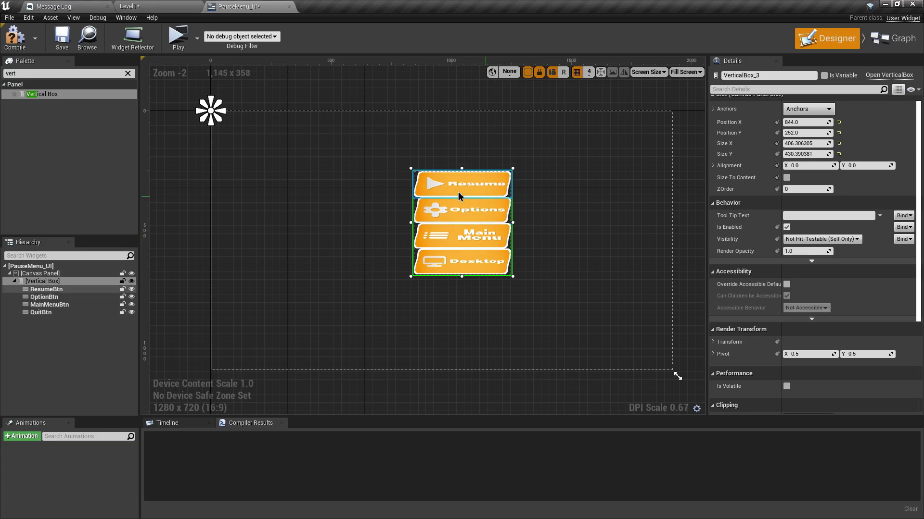
- Set the Vertical Box's width to 400 to match ResumeBtn's image width
click(47, 289)
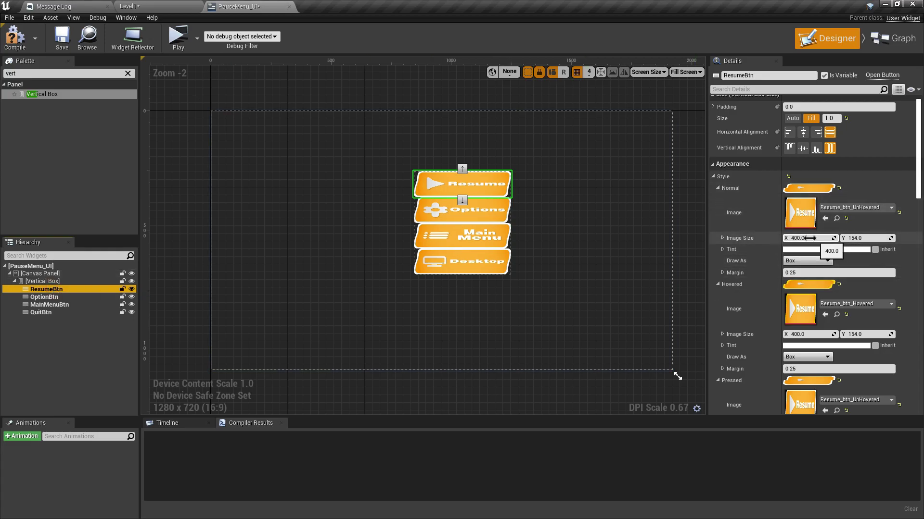
click(856, 238)
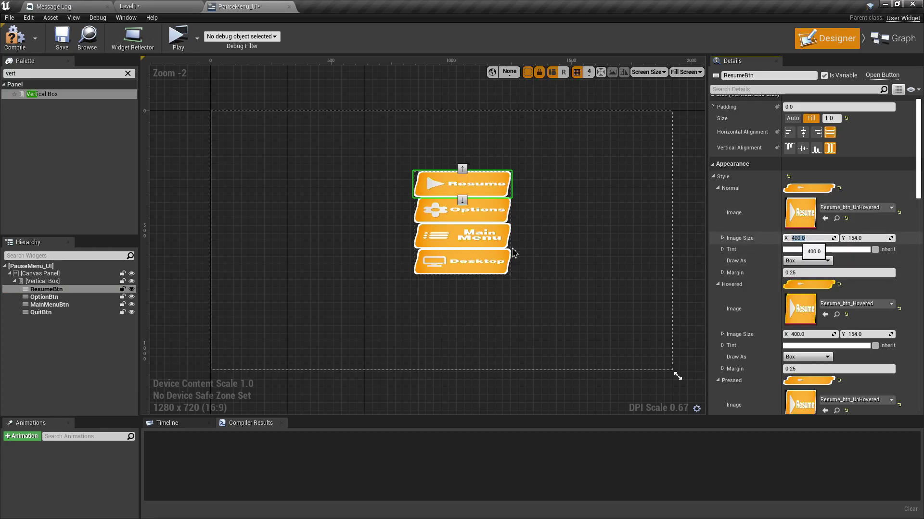
click(52, 281)
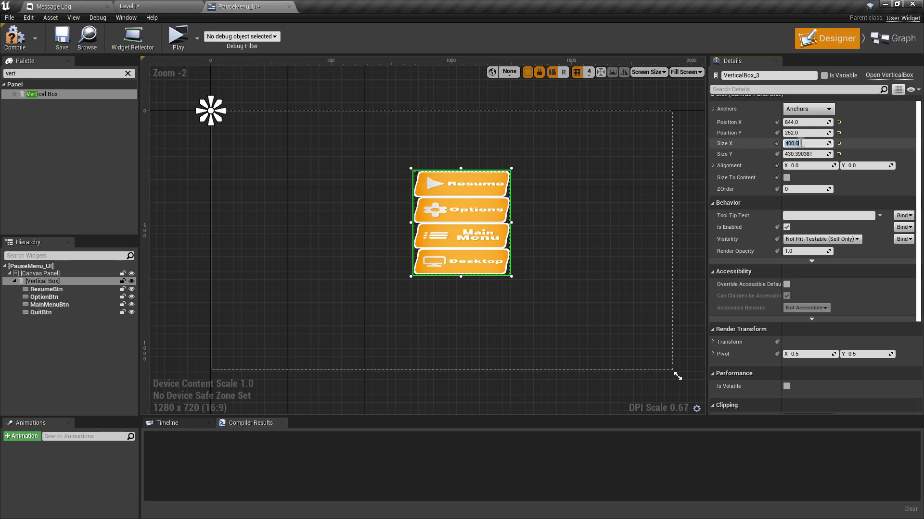
- Set the Vertical Box's height to 616, four times ResumeBtn's 154 image height
click(46, 289)
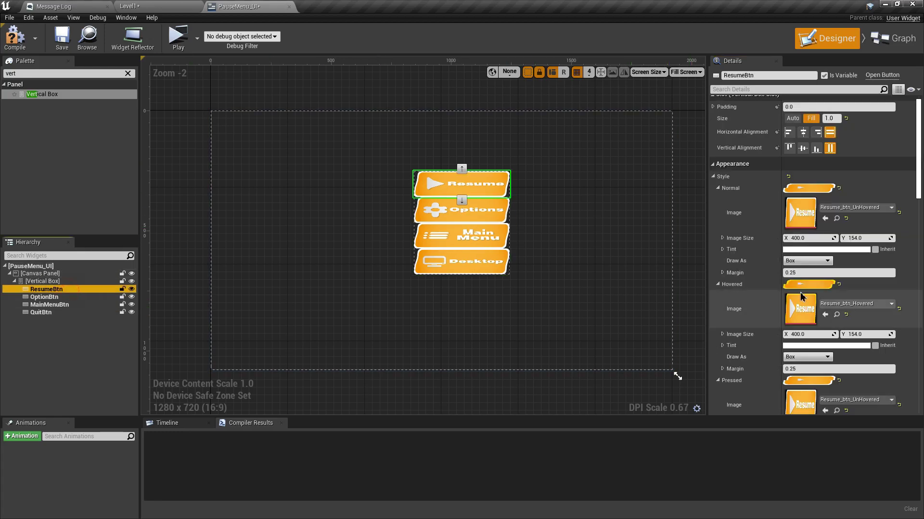
click(868, 239)
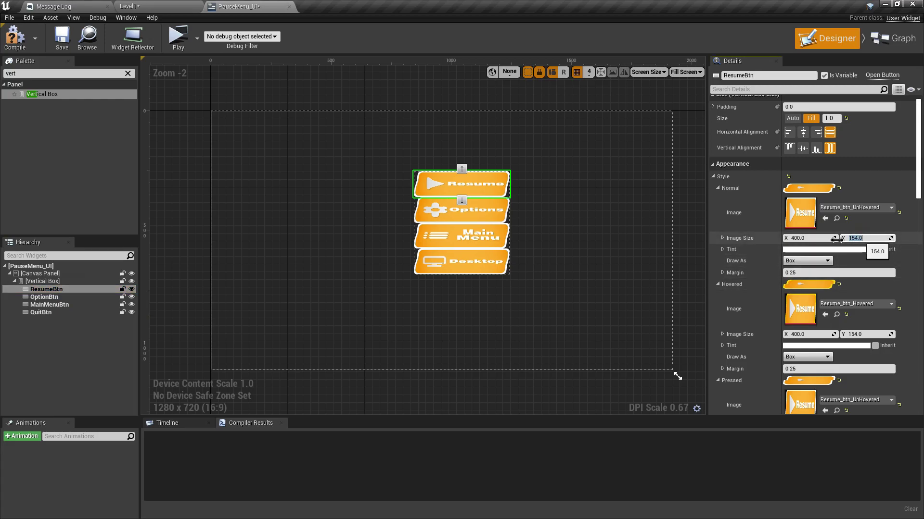
click(31, 281)
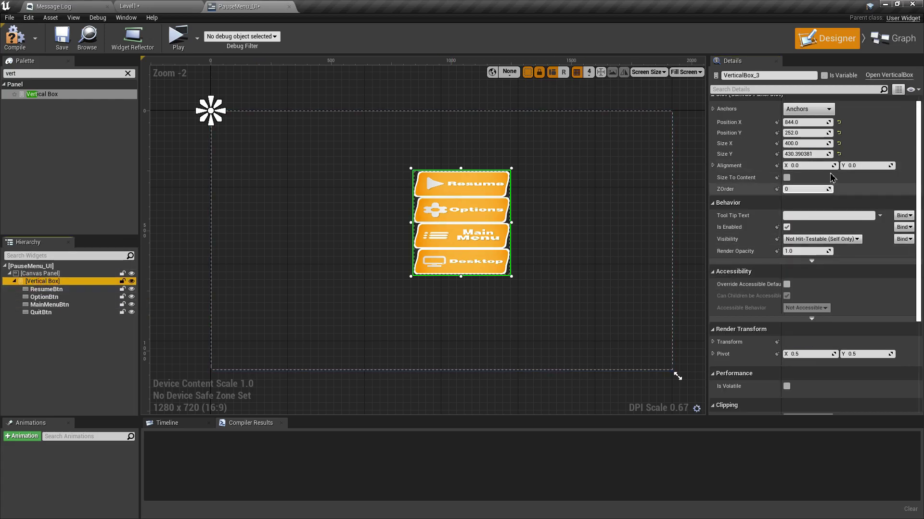
click(801, 154)
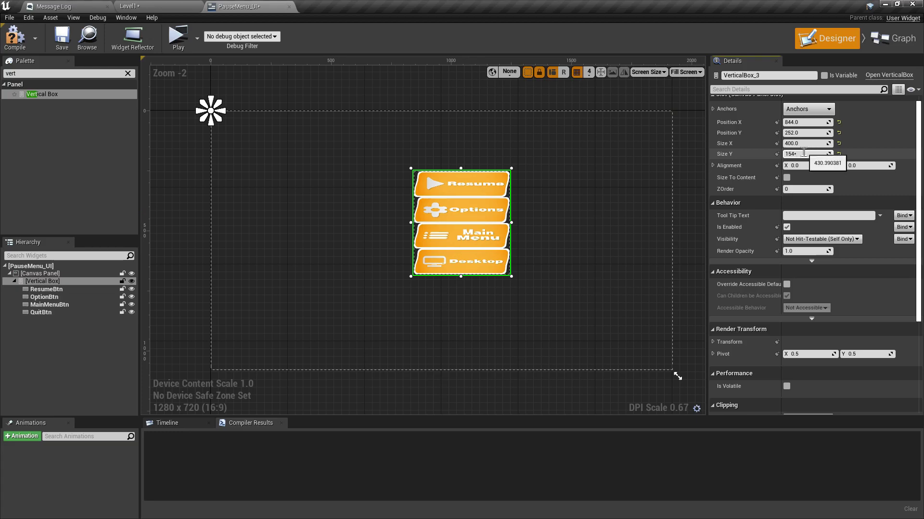
key(Return)
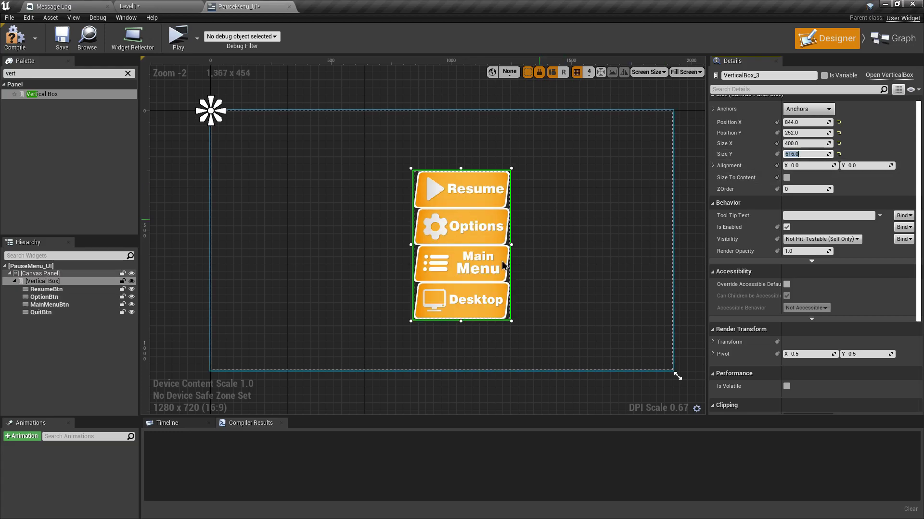
- Move the Vertical Box nearer the canvas centre, to X 804, Y 212
click(563, 240)
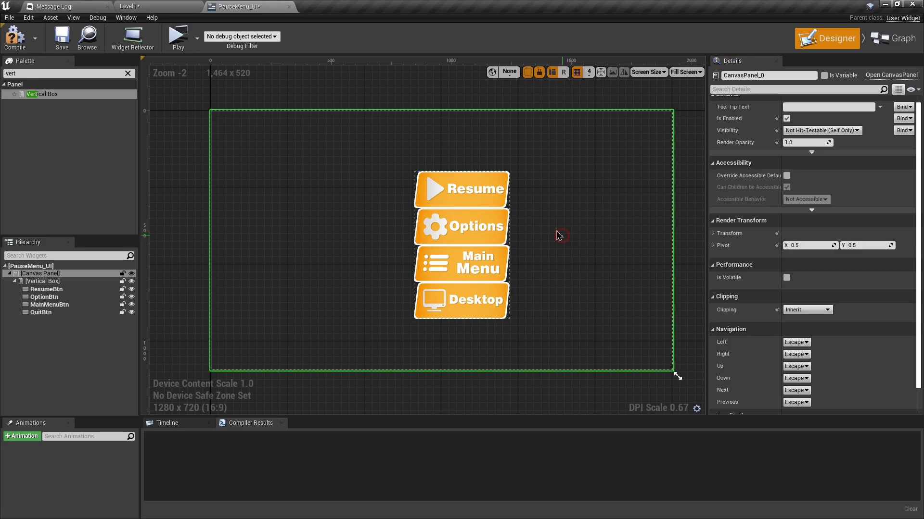
click(70, 281)
drag(450, 255, 461, 248)
scroll(461, 248, up, 2)
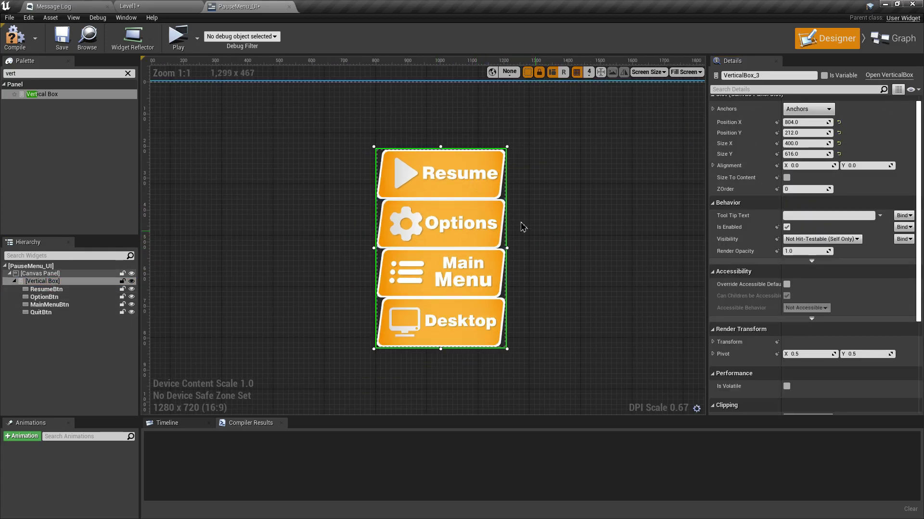
- Add a Spacer between ResumeBtn and OptionBtn and set its Y size to 75
click(454, 193)
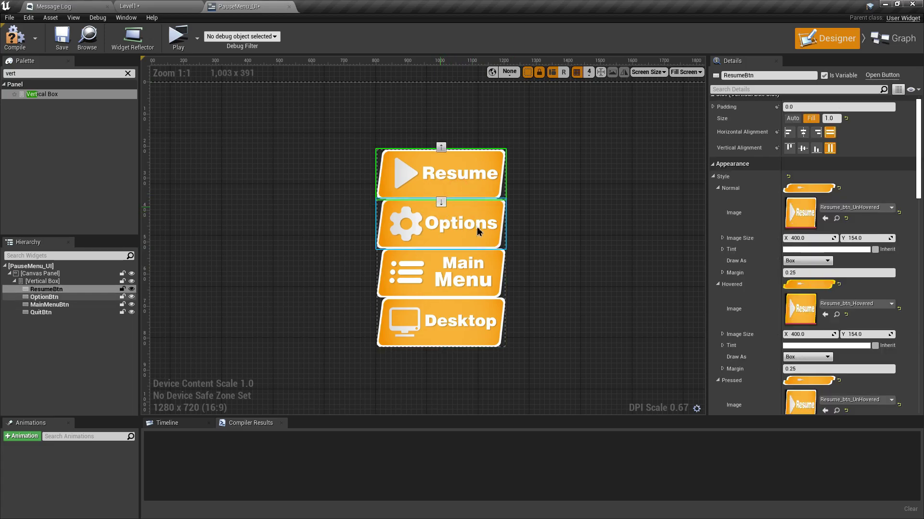
click(50, 73)
text(spacer)
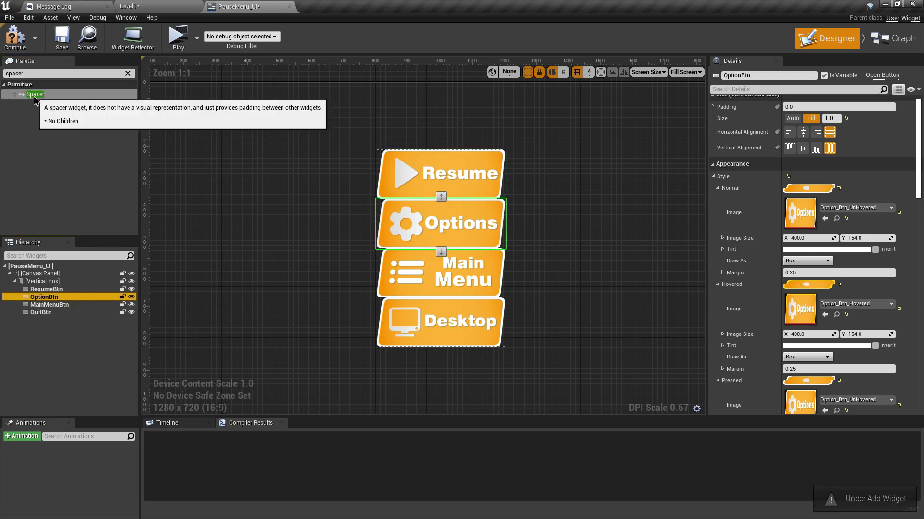
drag(33, 96, 53, 255)
mouse_move(43, 288)
mouse_down()
mouse_move(41, 323)
mouse_move(41, 294)
mouse_up()
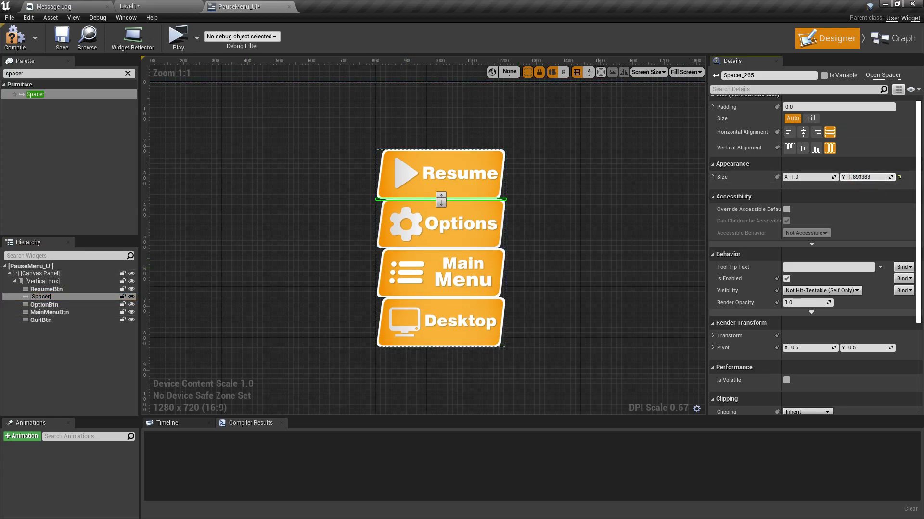
mouse_move(866, 177)
mouse_down()
mouse_move(921, 177)
mouse_move(880, 177)
mouse_up()
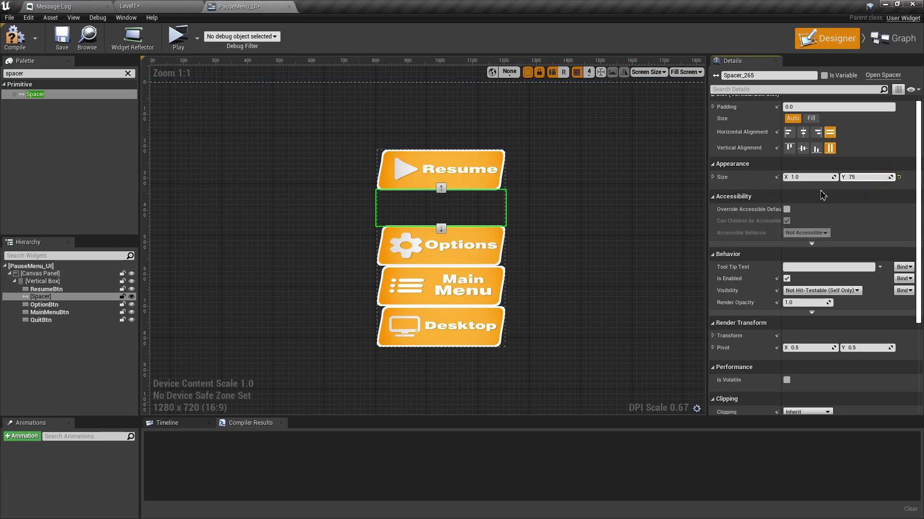
key(Return)
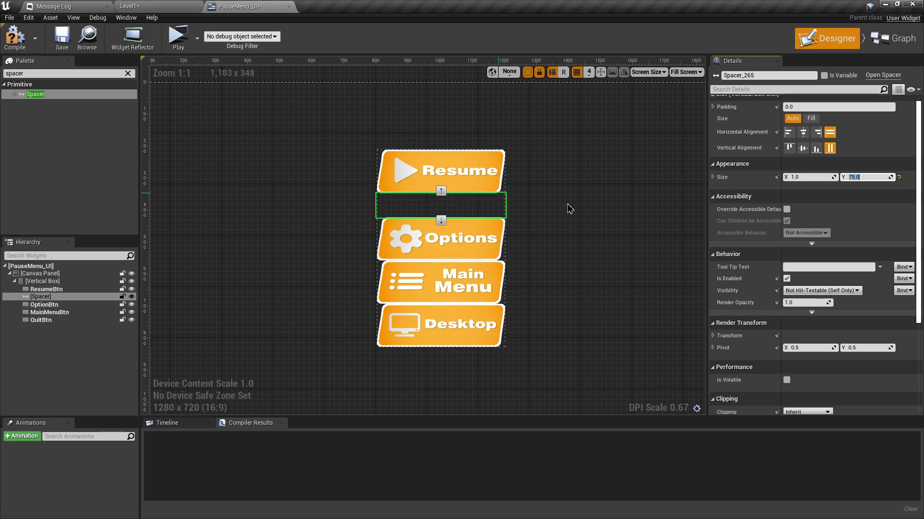
- Increase the Vertical Box's height by 75, to 691, to make room for the Spacer
click(44, 282)
click(809, 154)
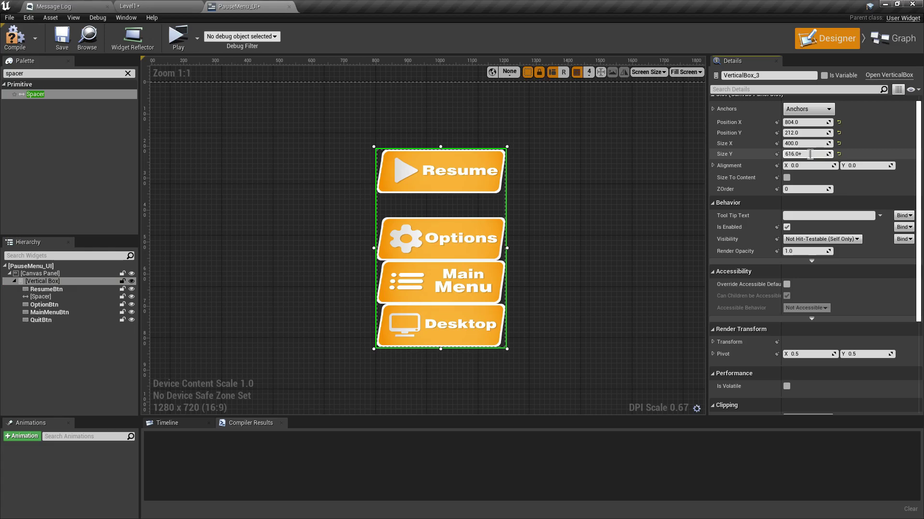
text(+75)
key(Return)
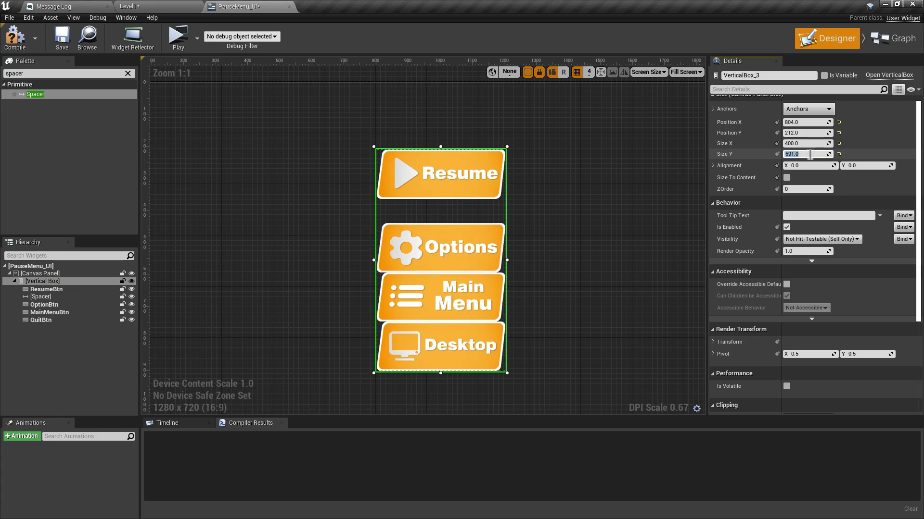
- Duplicate the Spacer twice and place the copies between OptionBtn and MainMenuBtn and between MainMenuBtn and QuitBtn
click(42, 298)
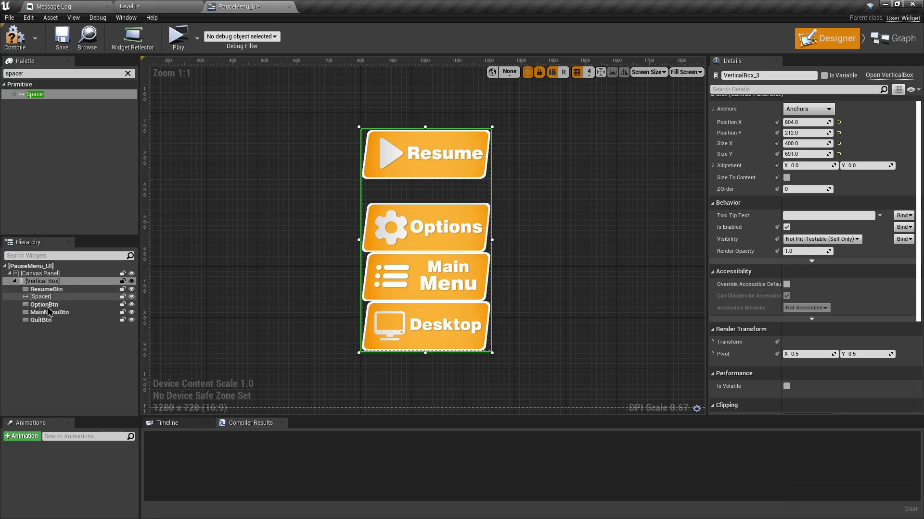
key(ctrl+d)
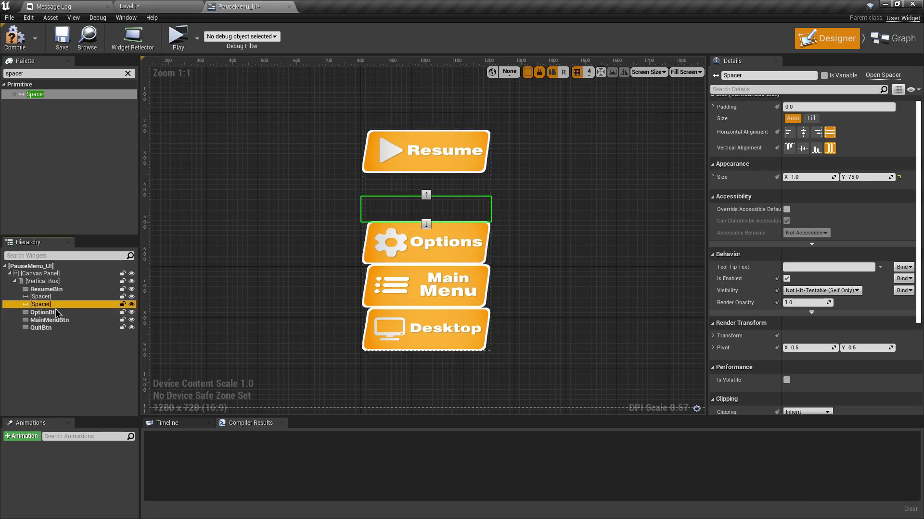
key(ctrl+d)
click(48, 304)
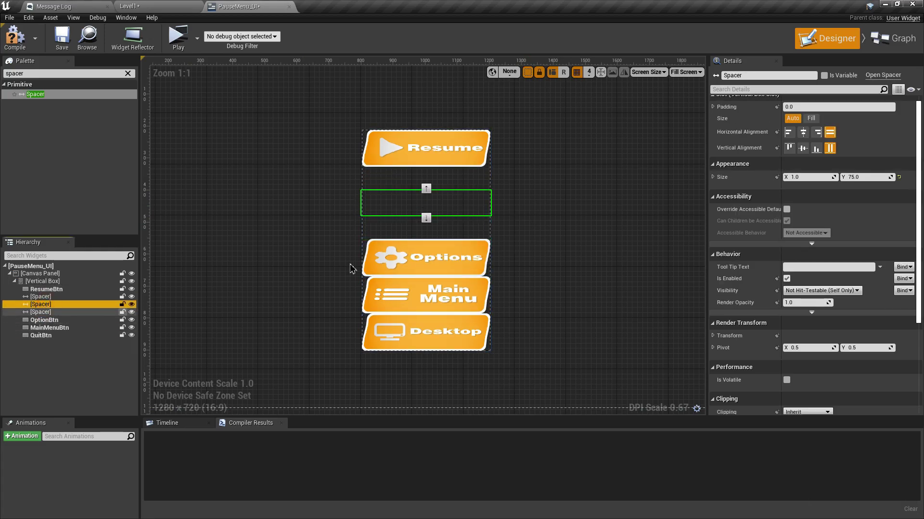
click(57, 312)
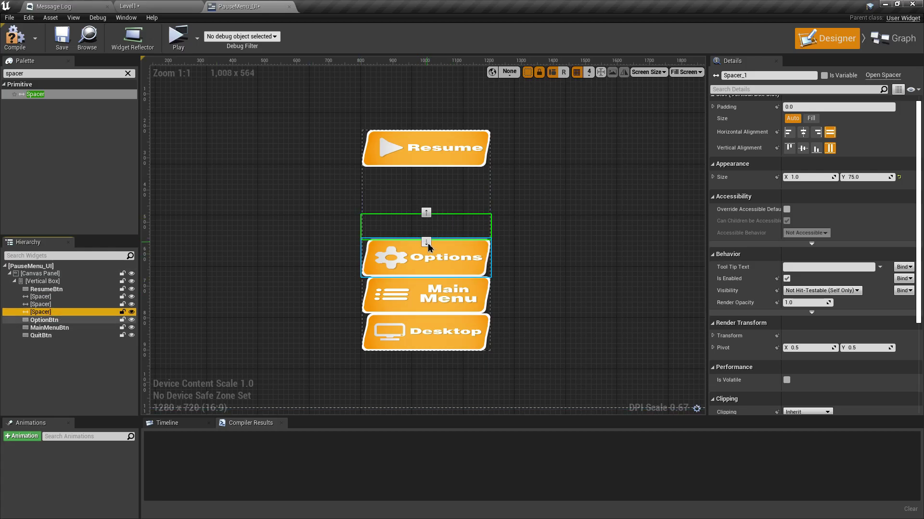
click(427, 245)
click(426, 280)
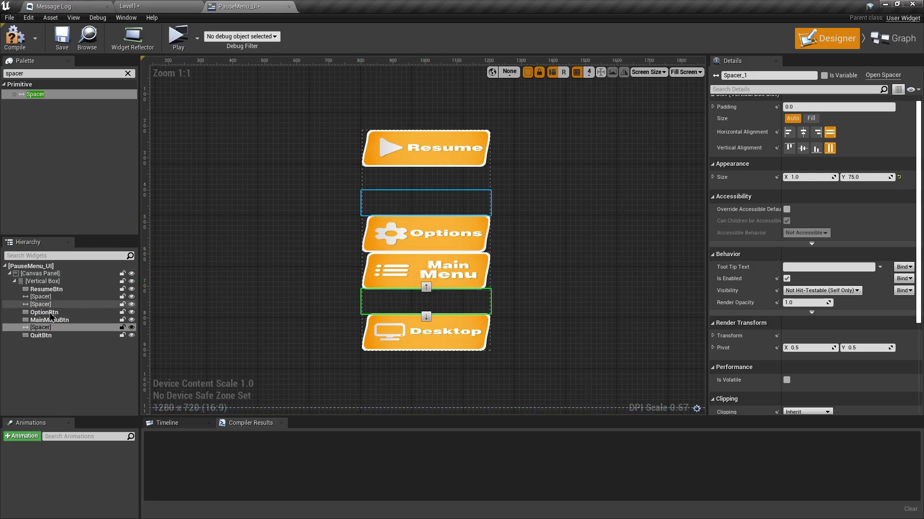
click(47, 306)
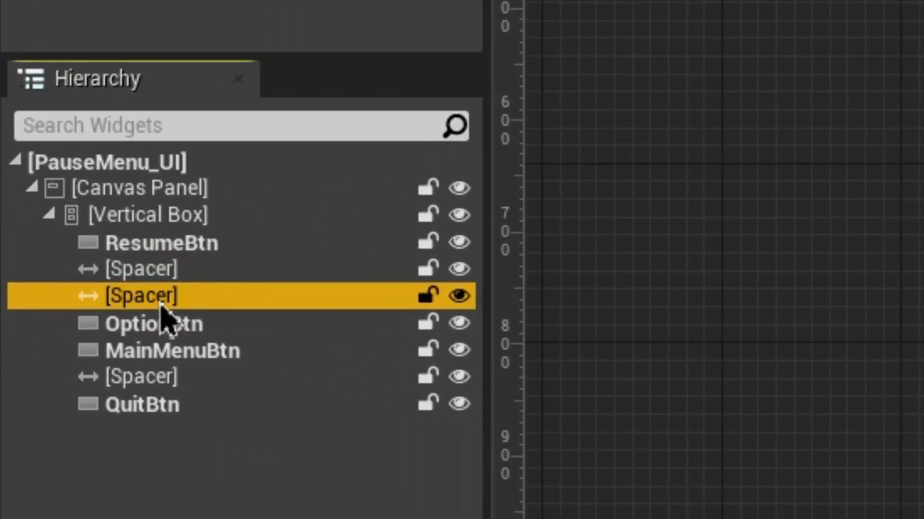
drag(160, 311, 151, 342)
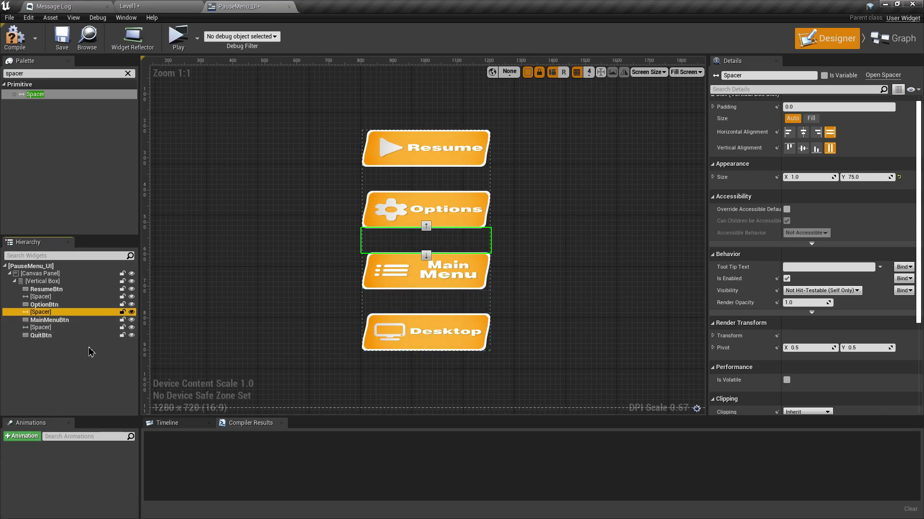
- Increase the Vertical Box's height to 841, adding 75 for each of the two duplicated Spacers
click(311, 446)
click(169, 327)
ctrl+click(48, 328)
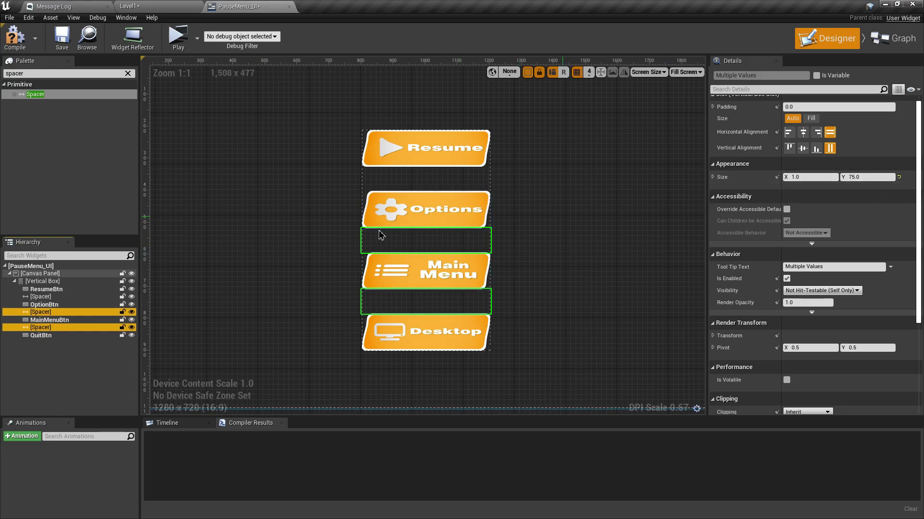
click(43, 281)
click(812, 154)
click(901, 150)
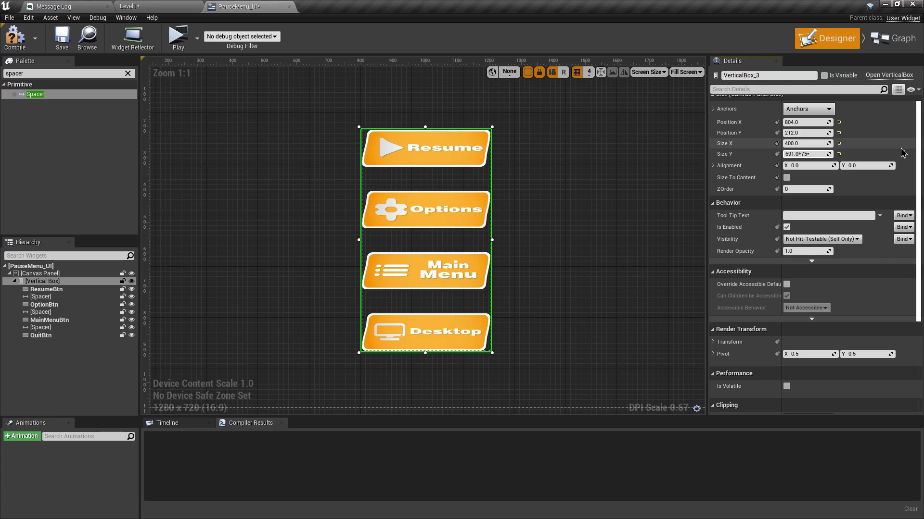
key(Return)
- Move the enlarged Vertical Box up on the canvas to X 804, Y 128
scroll(476, 170, down, 3)
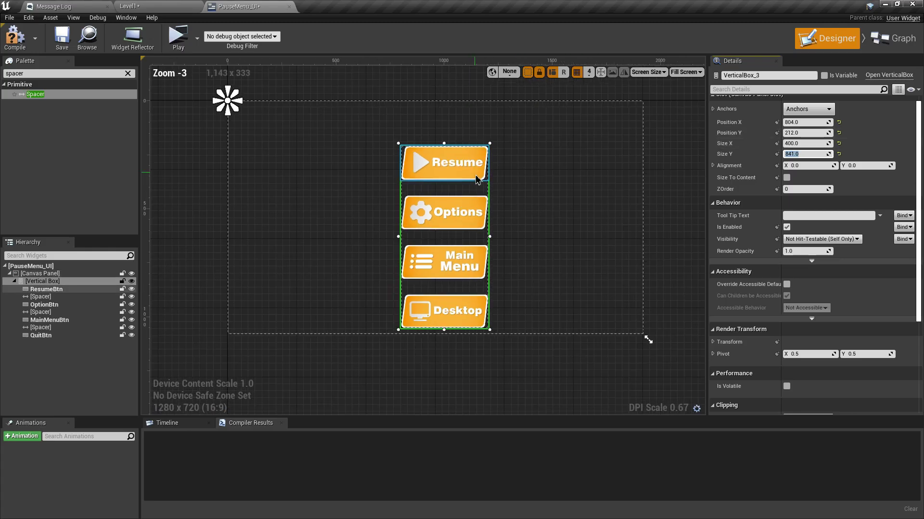
scroll(461, 218, up, 1)
drag(454, 203, 463, 188)
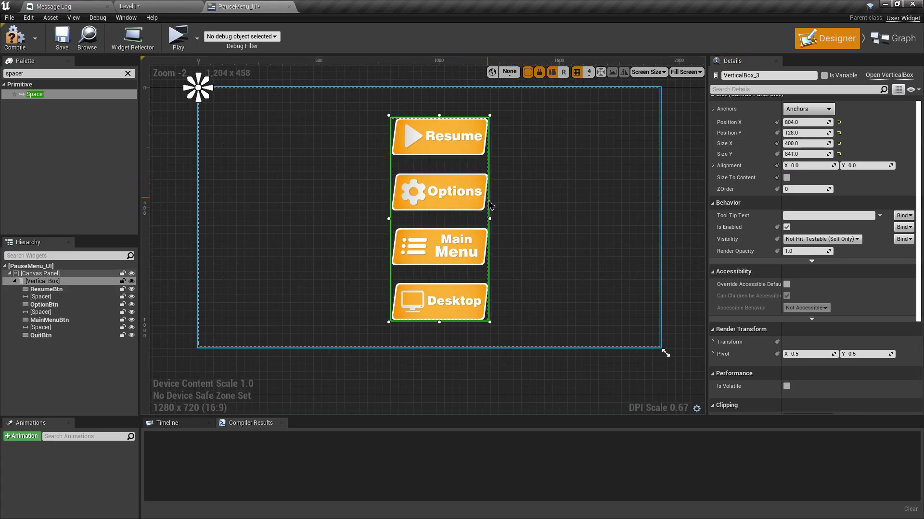
- Anchor the Vertical Box to the canvas's top centre and nudge it left until it is horizontally centred under the anchor
click(808, 108)
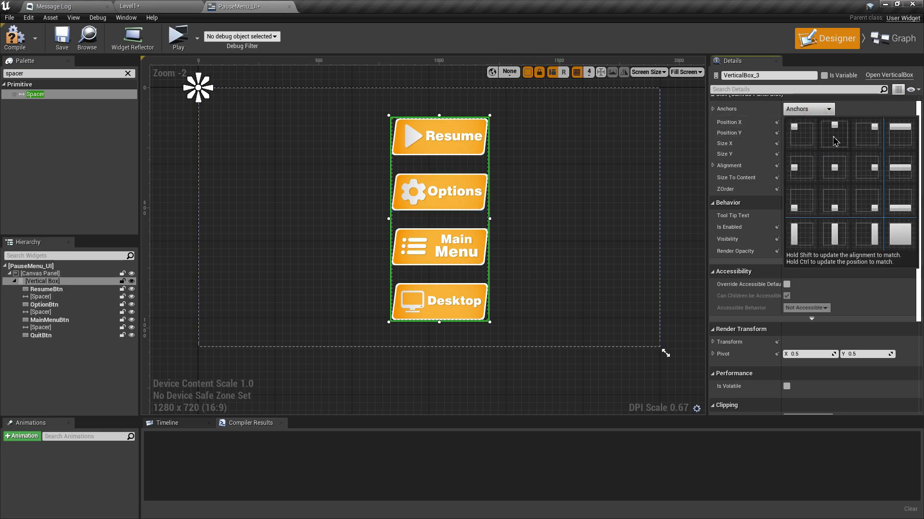
click(828, 130)
key(Left)
key(Left)
key(Left)
key(Left)
key(Left)
key(Left)
key(Left)
key(Left)
key(Left)
key(Left)
key(Left)
key(Right)
key(Right)
key(Left)
- Nudge the Vertical Box up to centre it against a temporary middle-left anchor, and restore its top-centre anchor
click(806, 110)
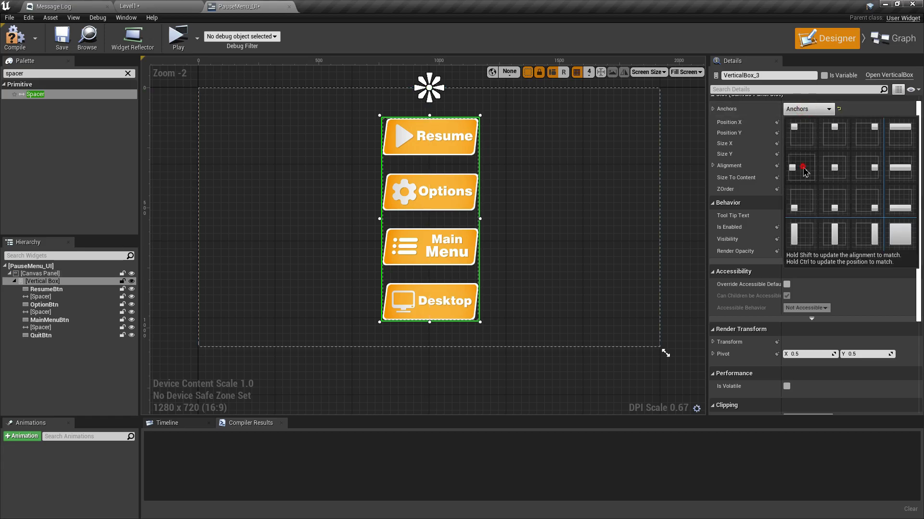
click(802, 167)
click(199, 217)
key(Up)
key(Up)
click(826, 110)
click(832, 130)
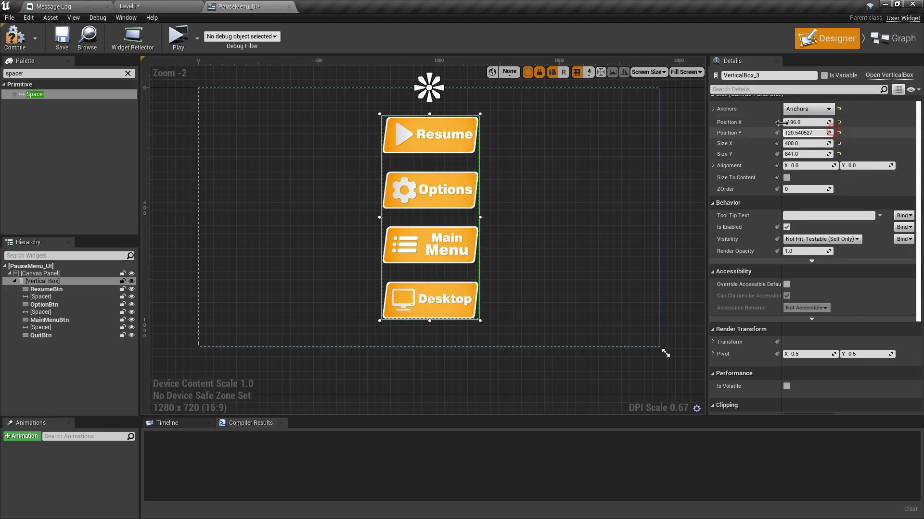
- Find the Border widget in the palette and add it to the Canvas Panel
click(530, 182)
scroll(534, 190, up, 2)
scroll(551, 183, down, 1)
right_drag(550, 184, 582, 180)
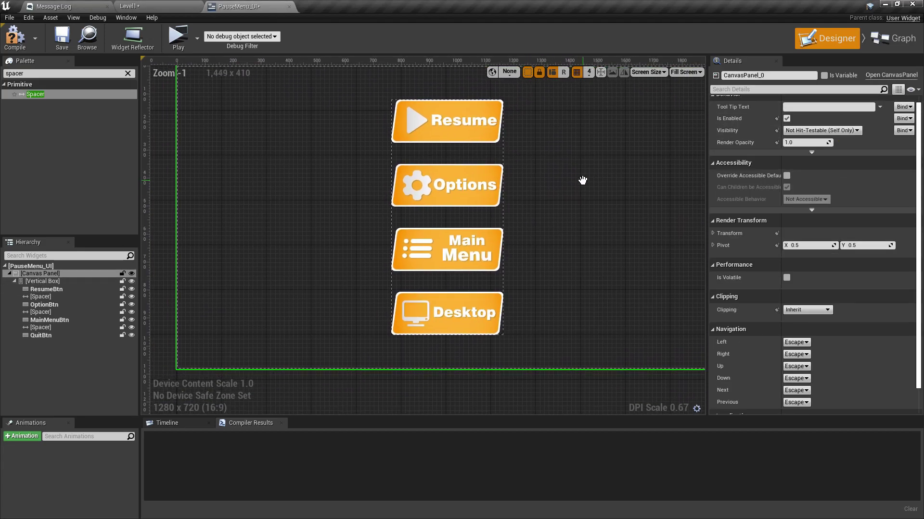
scroll(582, 182, down, 1)
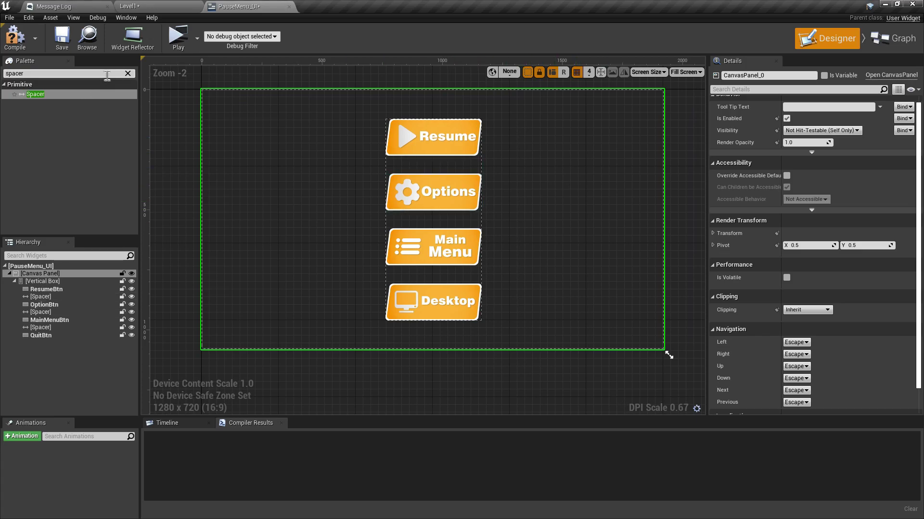
click(127, 75)
click(88, 73)
text(bor)
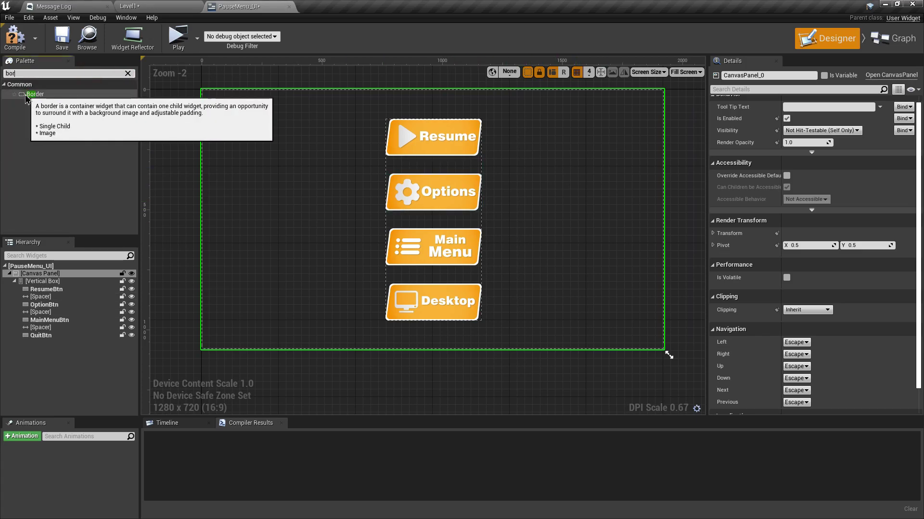
drag(26, 94, 522, 323)
- Set the Border's size to 875 by 950
click(813, 144)
text(875)
key(Return)
click(811, 154)
text(950)
key(Return)
- Place the Border at X 560, Y 64 and move it above the Vertical Box in the hierarchy so it sits behind the buttons
drag(490, 217, 482, 197)
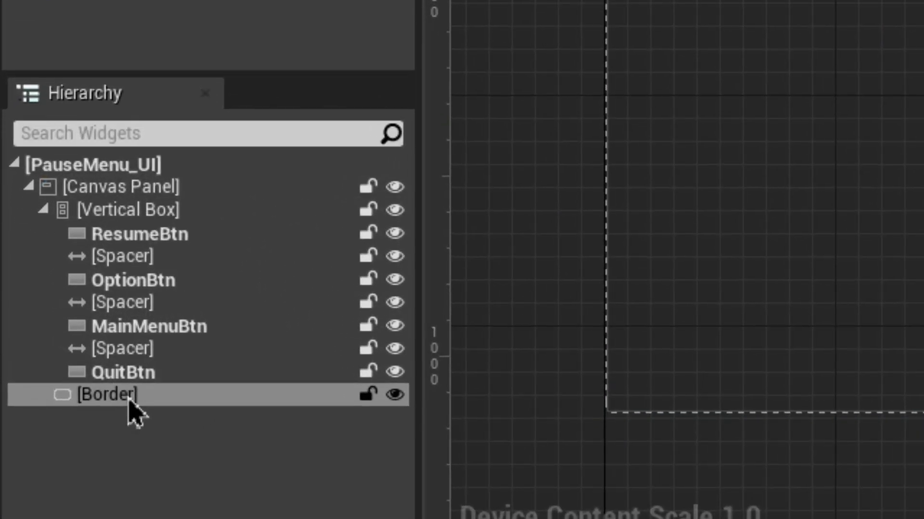
drag(44, 345, 51, 283)
drag(159, 219, 149, 214)
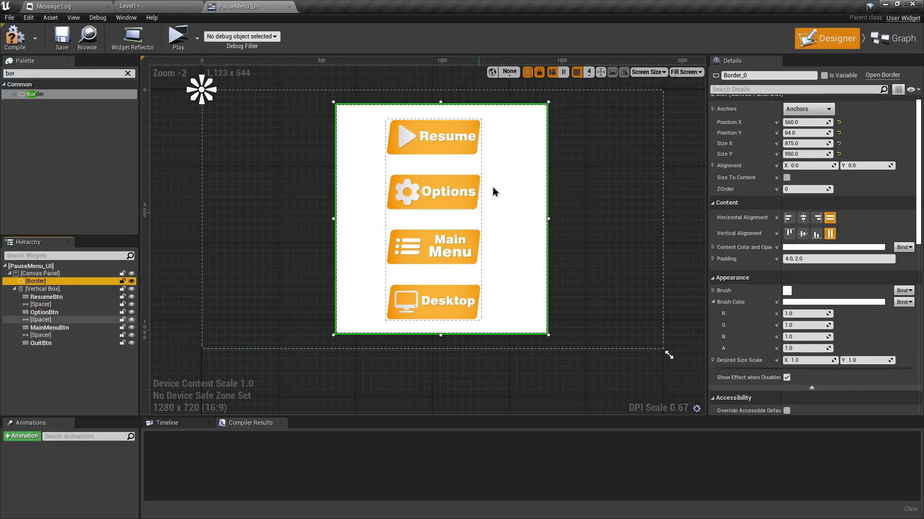
- Anchor the Border to the top centre and shift its X position left to centre it horizontally on the canvas
click(803, 109)
click(821, 126)
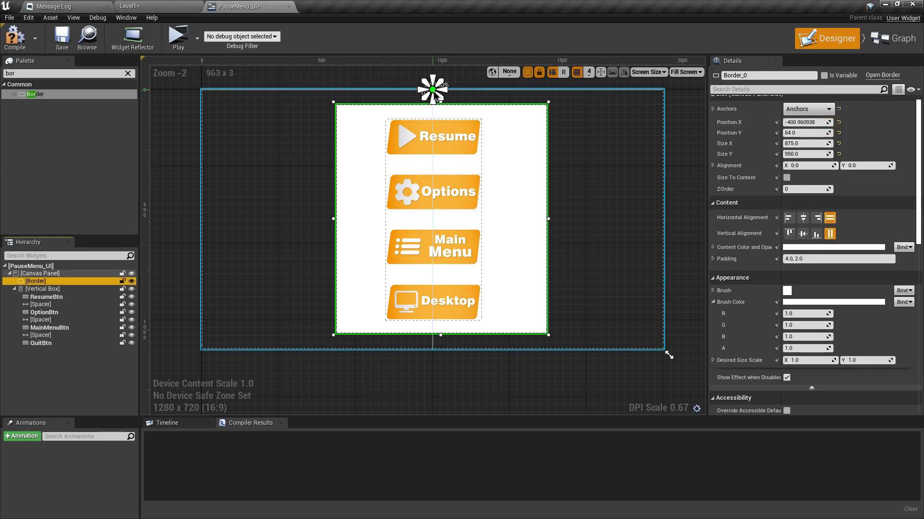
drag(811, 122, 806, 122)
- Anchor the Border to the middle left and centre it vertically on the canvas, at about Y -472
click(811, 105)
click(799, 161)
drag(201, 219, 202, 220)
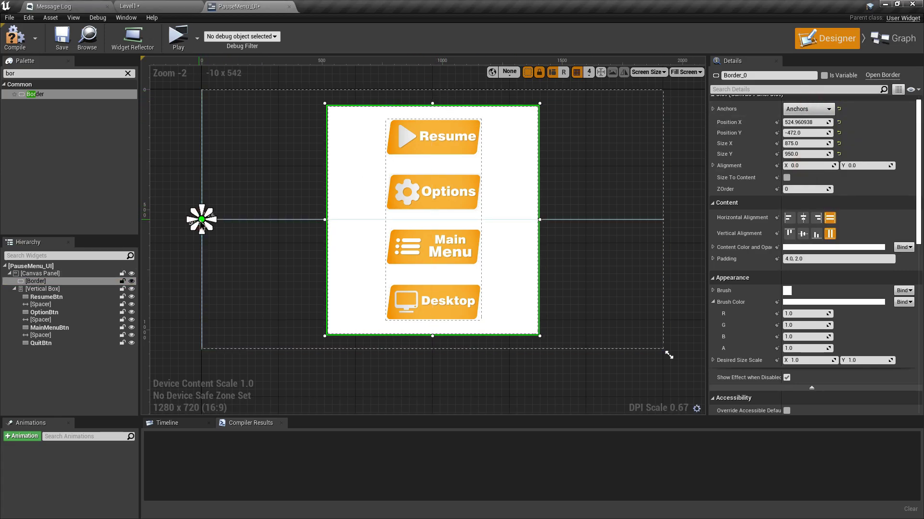
- Anchor the Border to the top centre and set its brush colour to black with 0.5 alpha
click(830, 108)
click(821, 127)
click(812, 302)
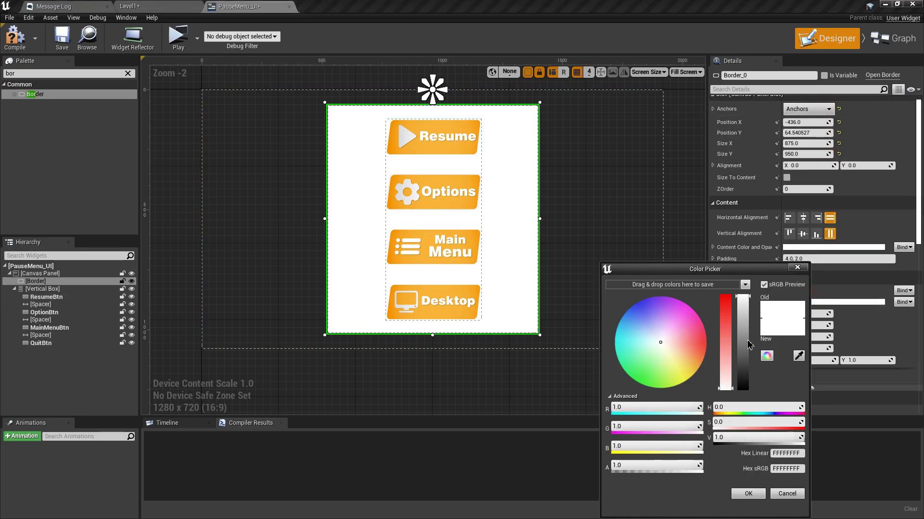
drag(743, 374, 743, 390)
click(651, 466)
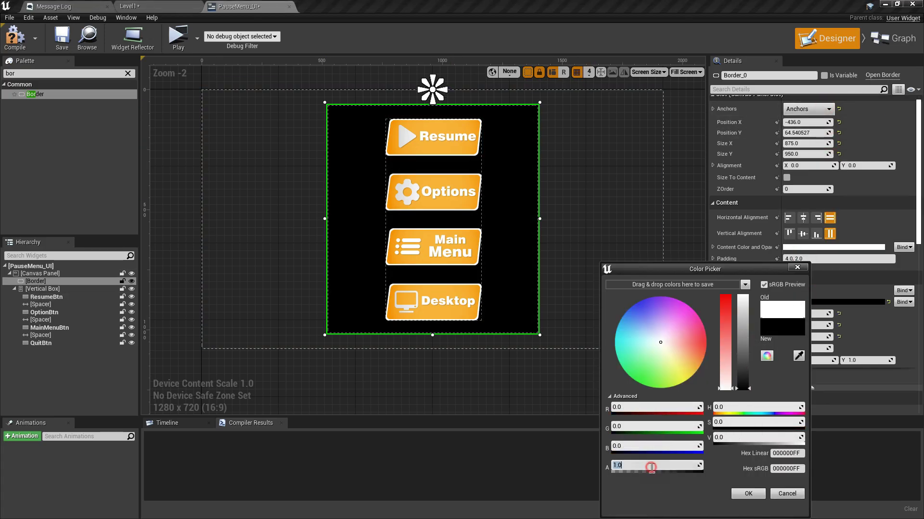
key(Return)
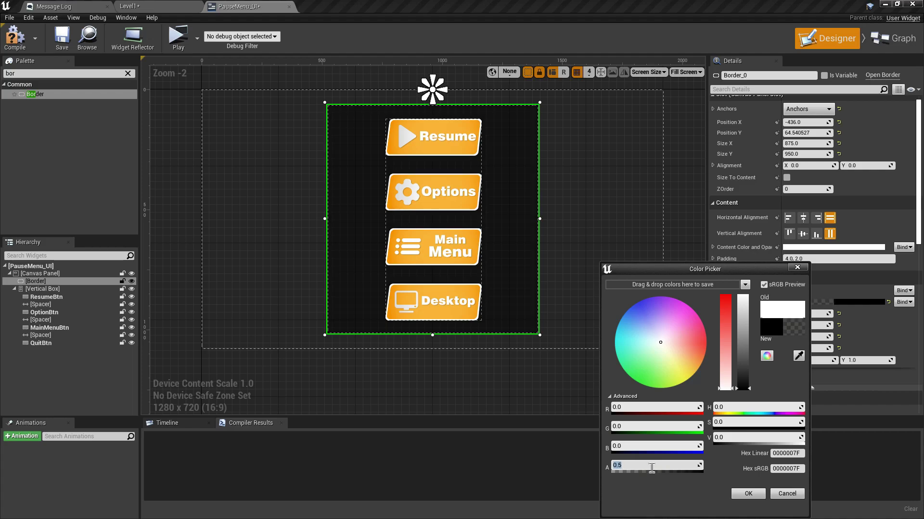
click(763, 495)
click(624, 260)
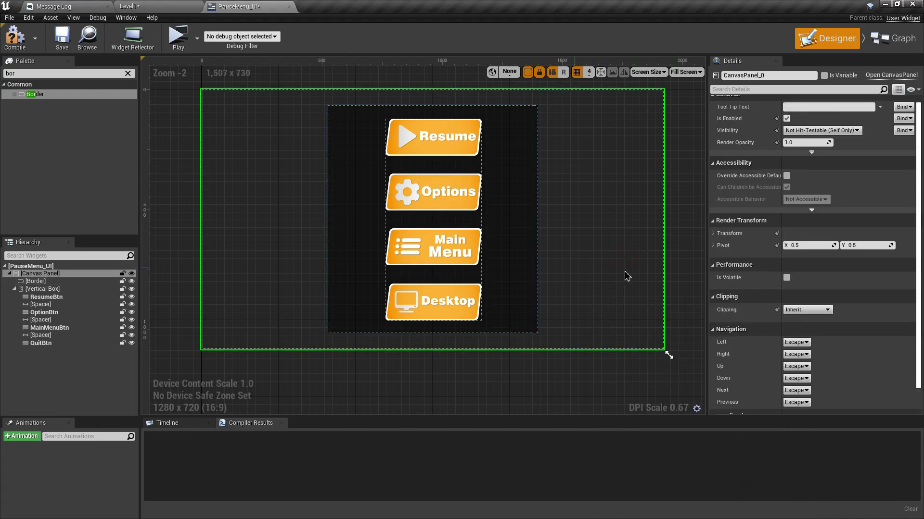
right_drag(610, 240, 608, 253)
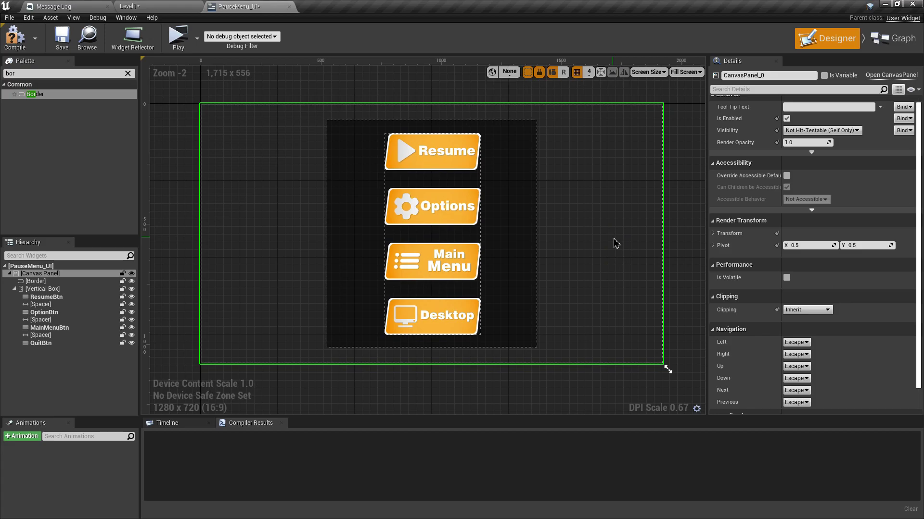
- Add a Background Blur to the canvas, reset its position to 0, 0 and size it to about 1917 by 1089
click(128, 72)
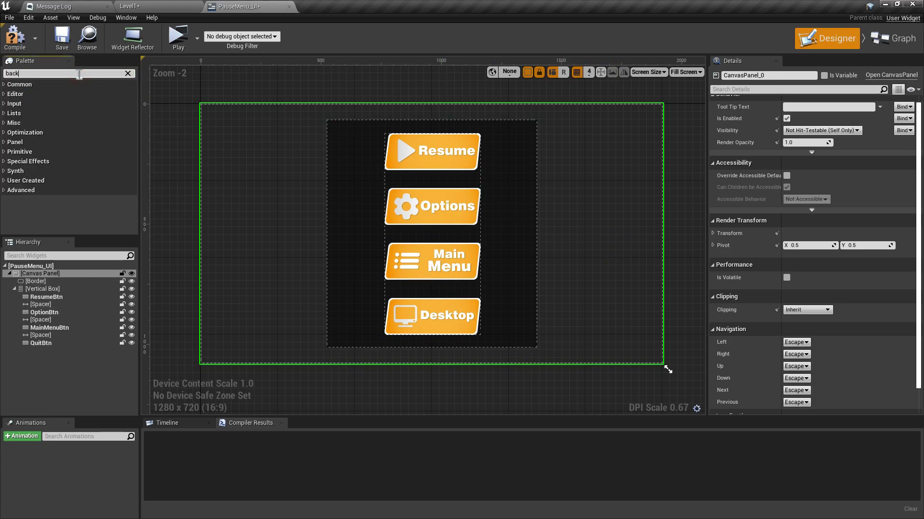
drag(63, 96, 293, 184)
click(838, 122)
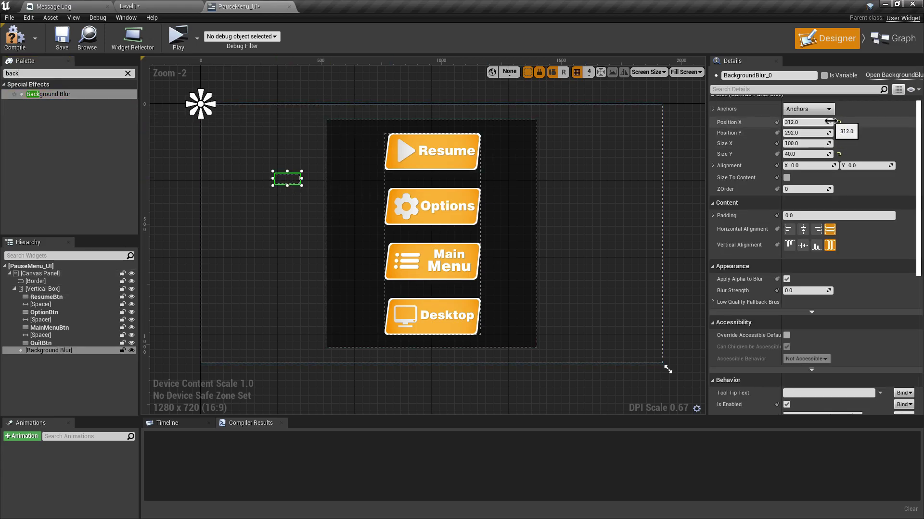
click(838, 132)
mouse_move(806, 143)
mouse_down()
mouse_move(856, 143)
mouse_move(800, 143)
mouse_up()
mouse_move(801, 154)
mouse_down()
mouse_move(856, 154)
mouse_move(811, 143)
mouse_up()
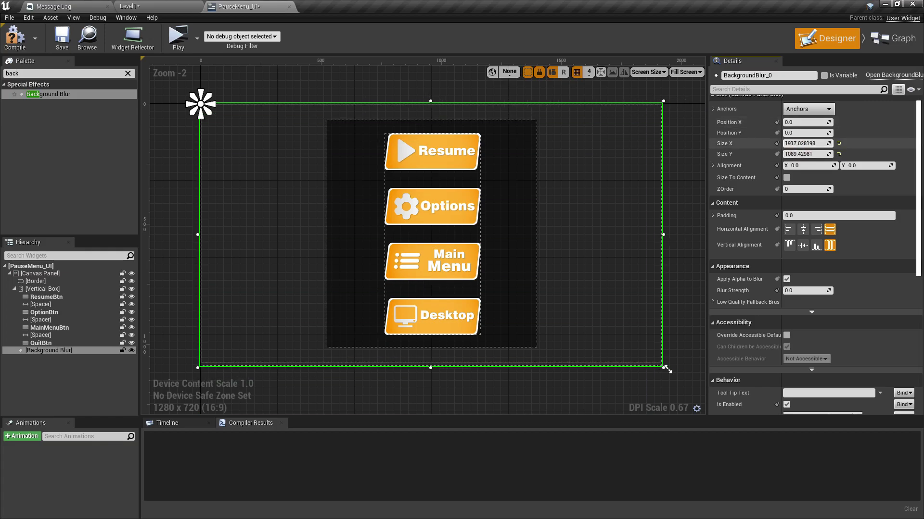
- Anchor the Background Blur to stretch across the whole canvas and set its blur strength to 5
click(807, 110)
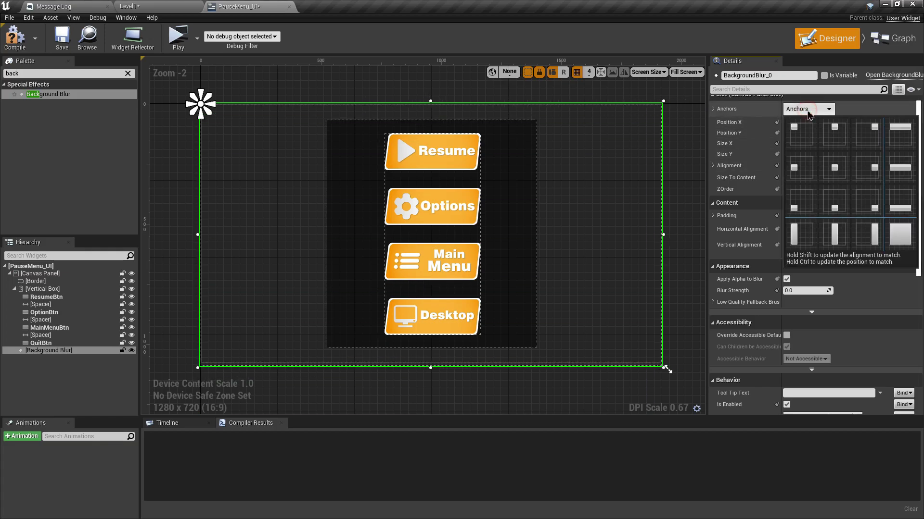
click(900, 235)
right_drag(610, 224, 605, 201)
scroll(604, 201, down, 1)
scroll(605, 201, up, 1)
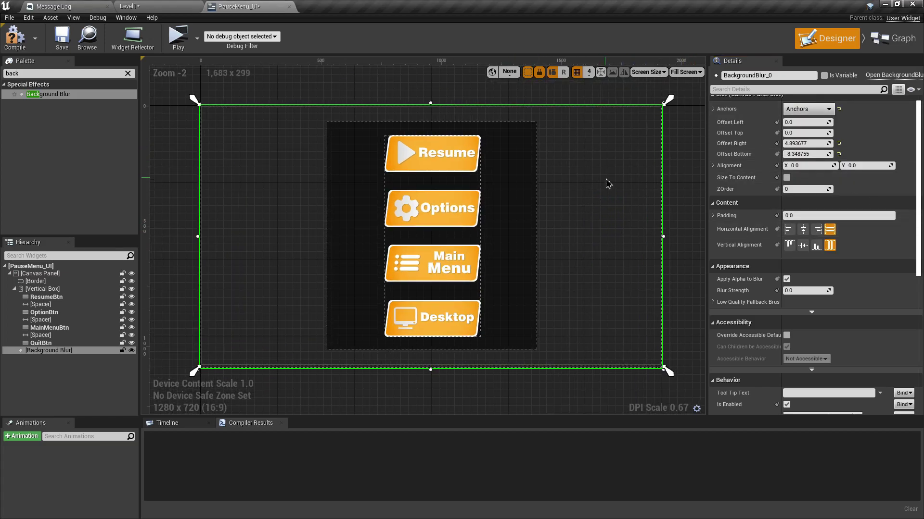
scroll(770, 241, down, 3)
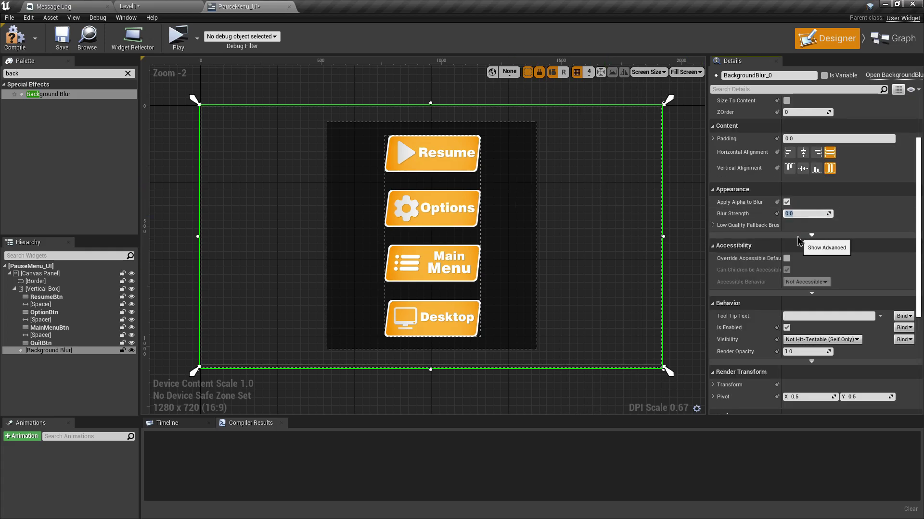
text(5)
key(Return)
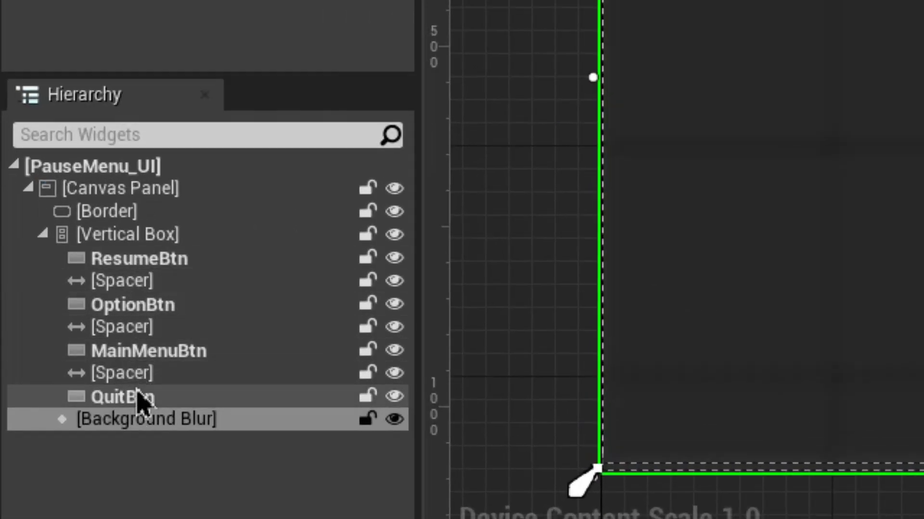
- Move the Background Blur above the Border in the hierarchy so it sits behind the panel and buttons
drag(140, 422, 134, 211)
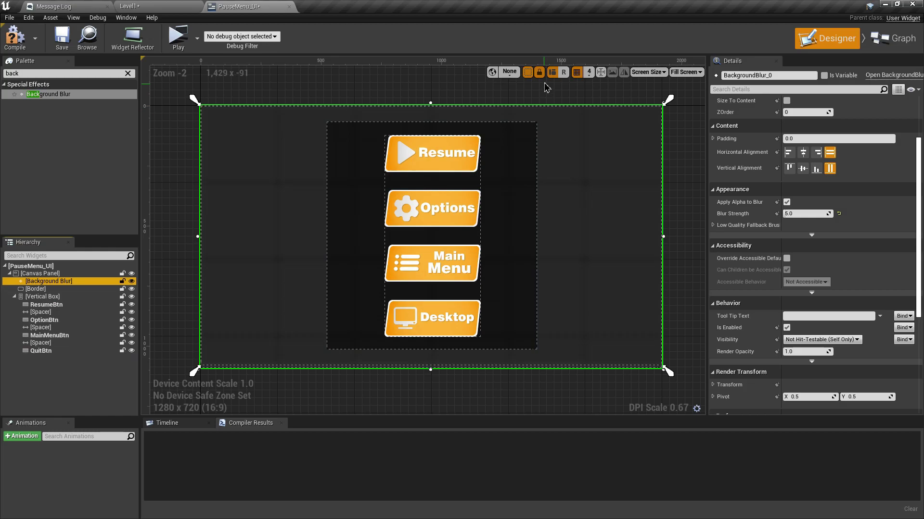
click(548, 191)
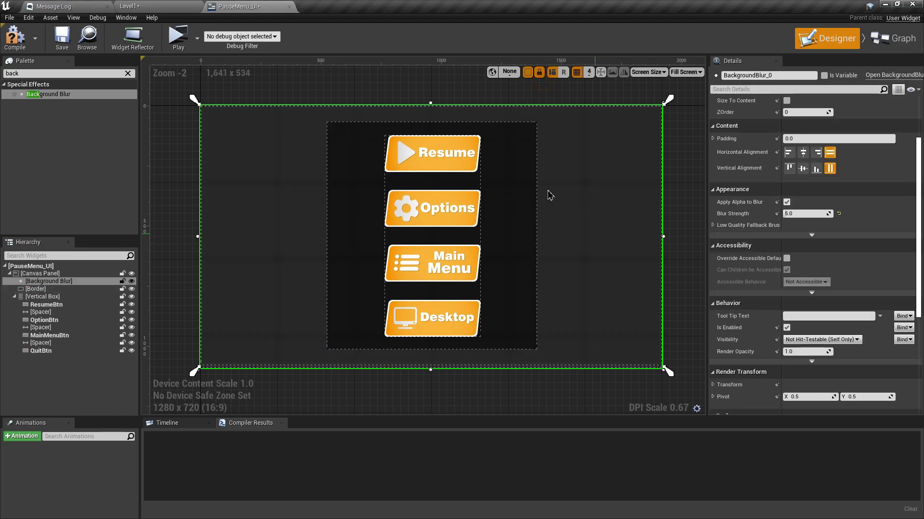
click(688, 269)
scroll(545, 254, down, 1)
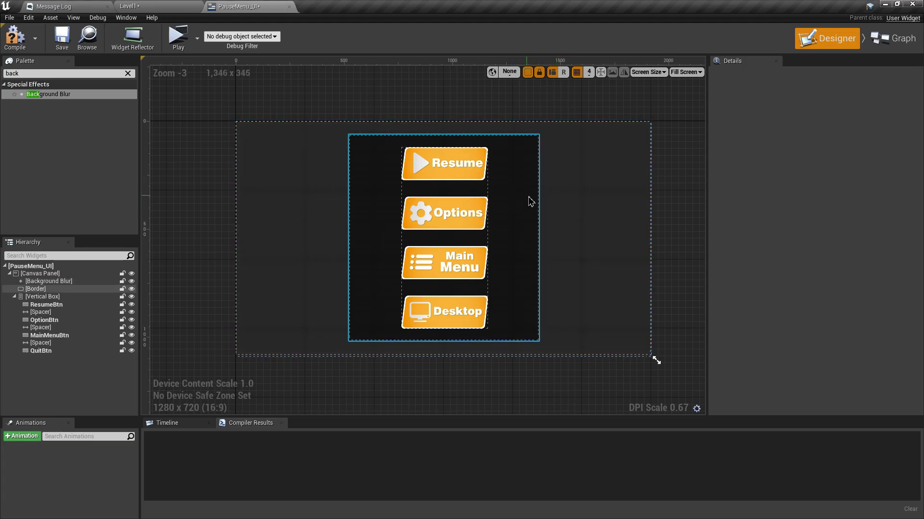
- Add an action mapping named PauseMenu in the project's Input settings
click(186, 6)
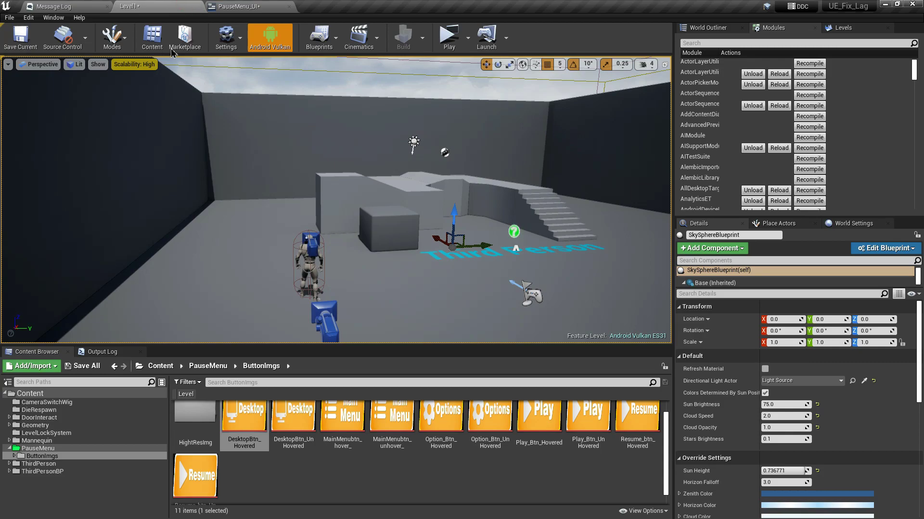
click(30, 18)
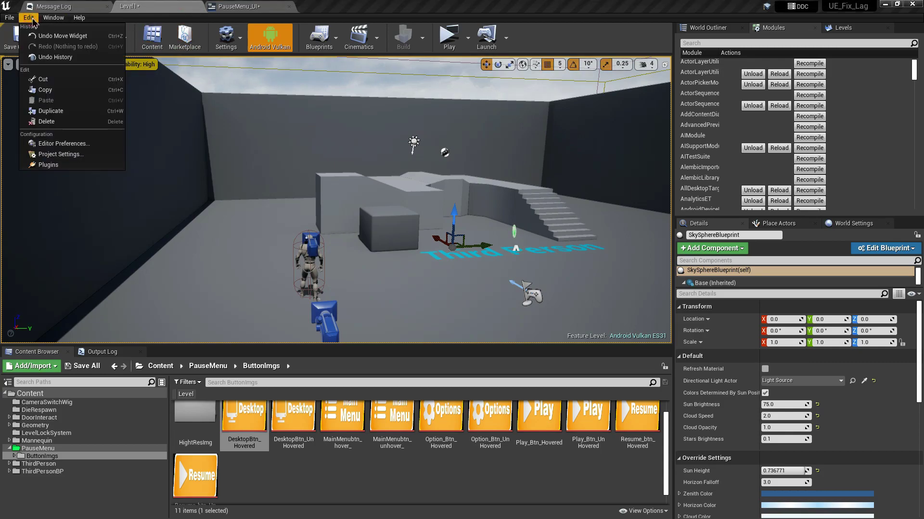
click(53, 154)
scroll(97, 167, down, 5)
click(22, 151)
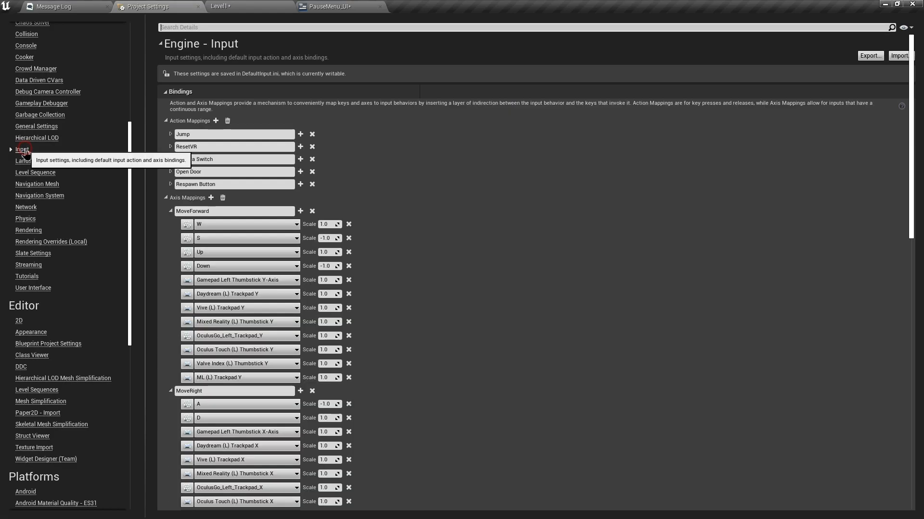
click(216, 121)
click(250, 196)
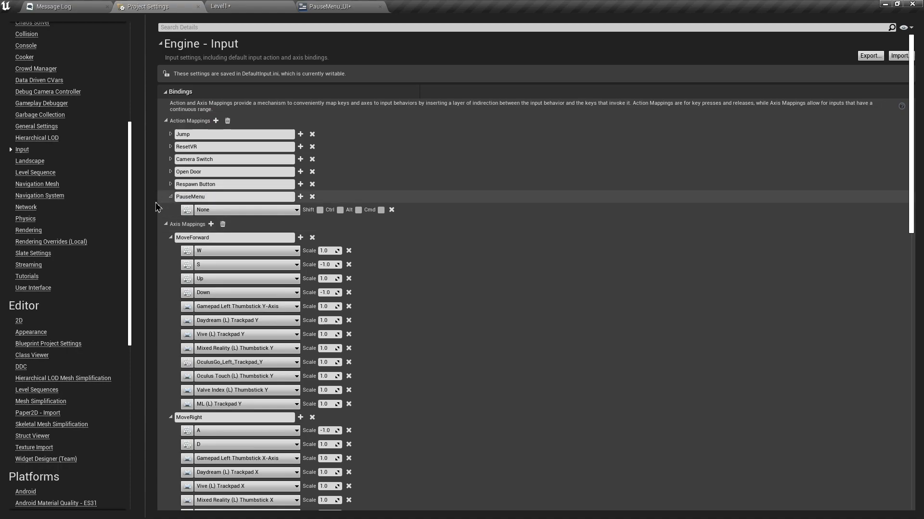
- Assign the keyboard's Tab key to the PauseMenu action mapping
click(243, 210)
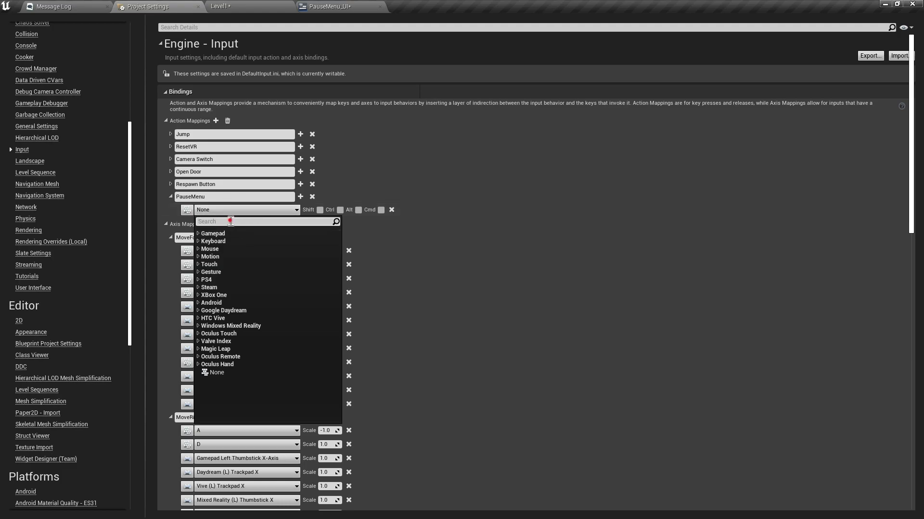
text(esc)
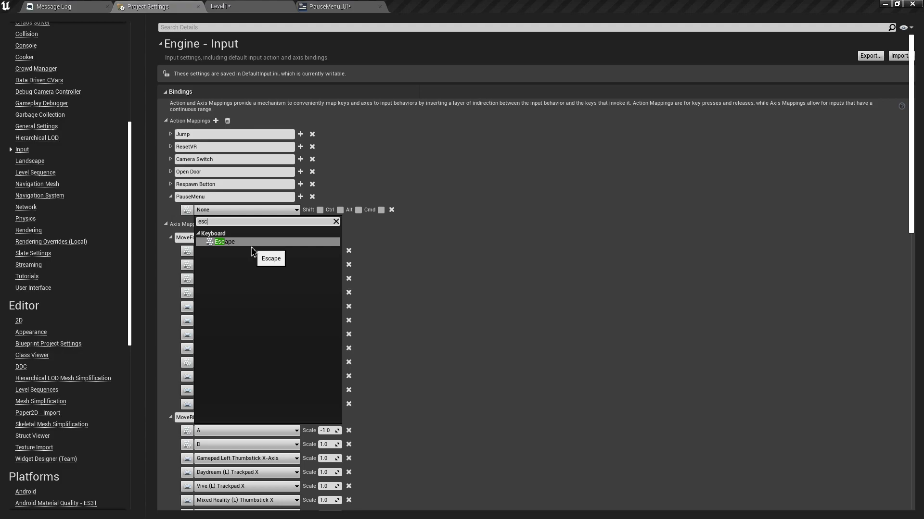
text(a)
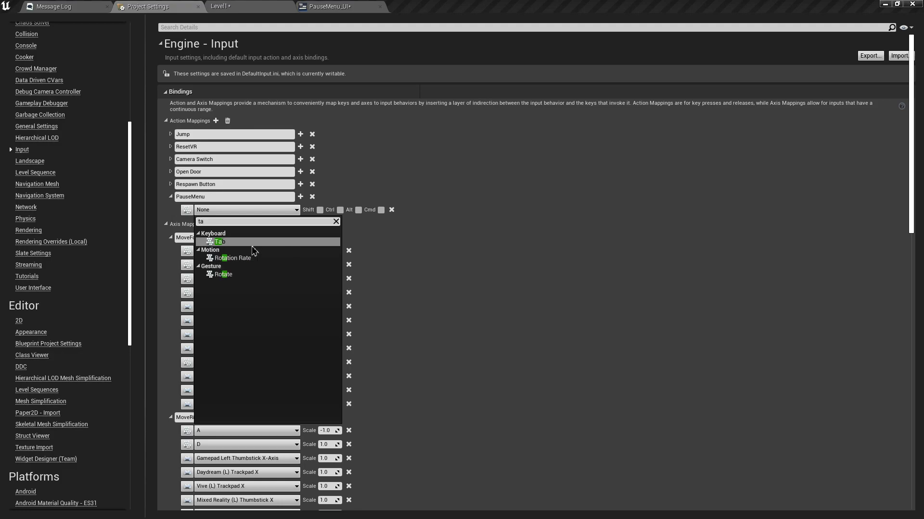
click(220, 242)
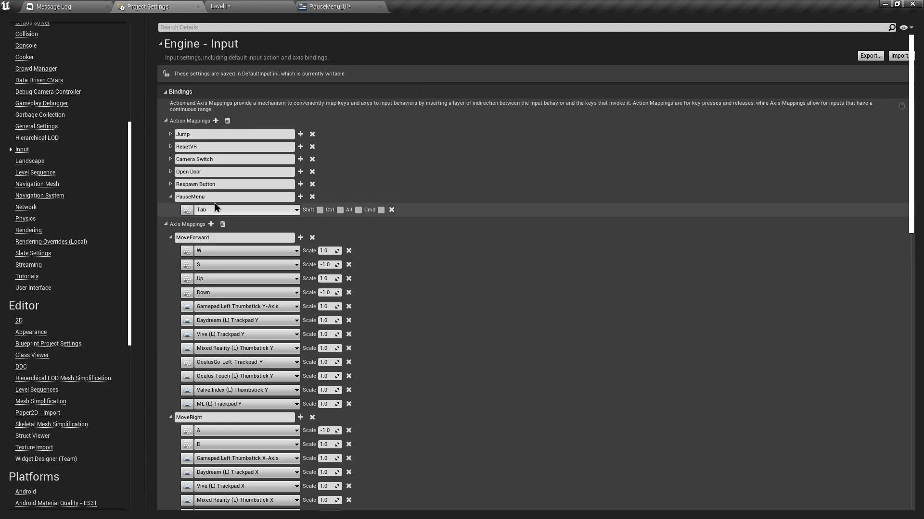
- Locate the level character's ThirdPersonCharacter blueprint and open its Event Graph at an empty area
click(281, 6)
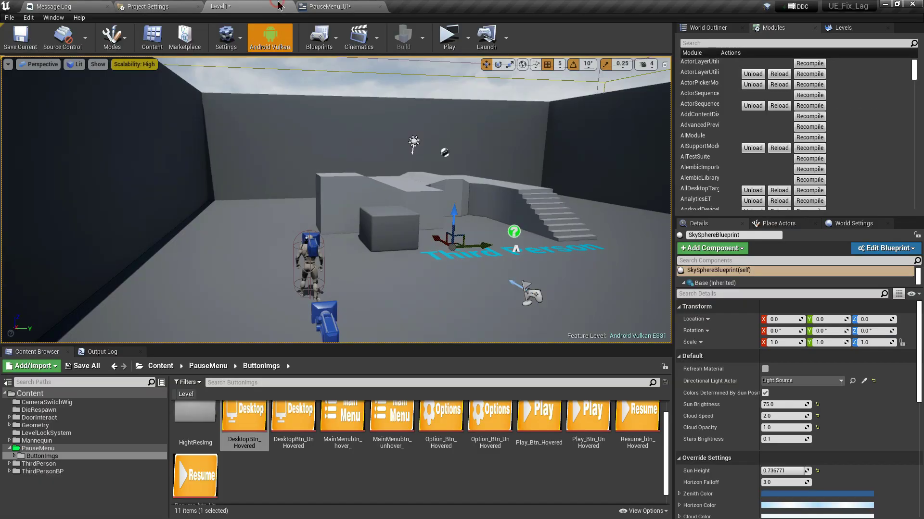
right_drag(357, 180, 411, 223)
click(357, 181)
right_click(358, 180)
click(392, 190)
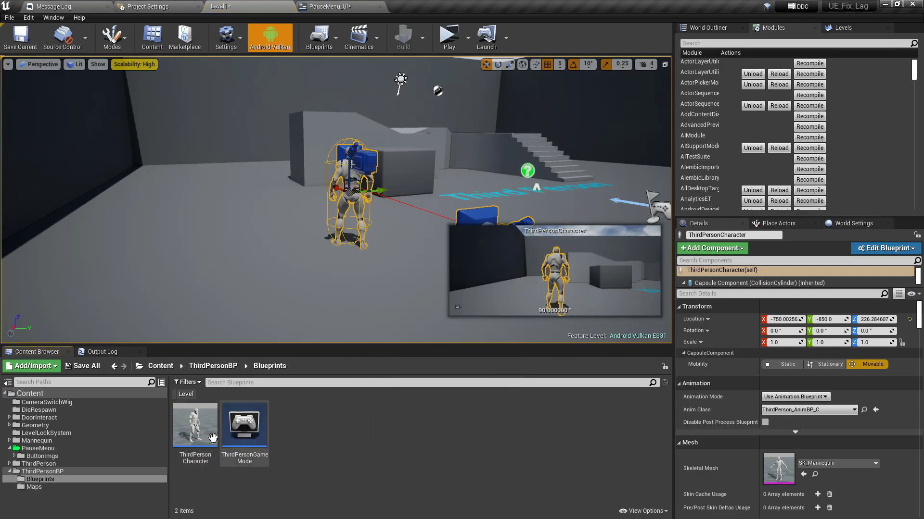
double_click(195, 426)
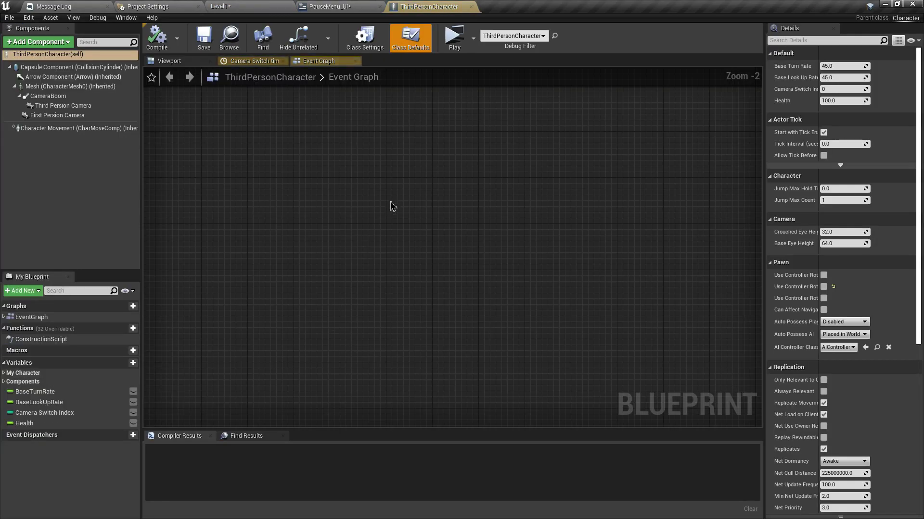
scroll(443, 286, up, 1)
right_drag(446, 286, 470, 238)
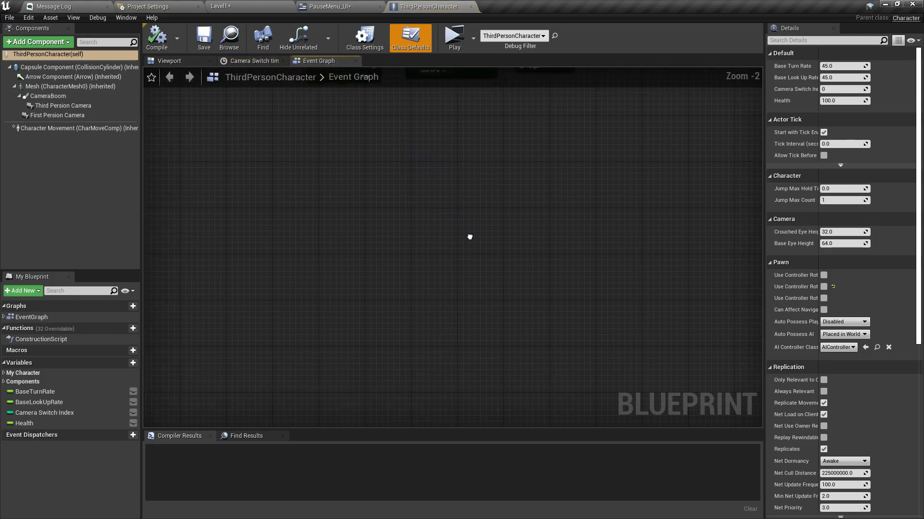
- Add the PauseMenu input action event to the ThirdPersonCharacter Event Graph
click(140, 6)
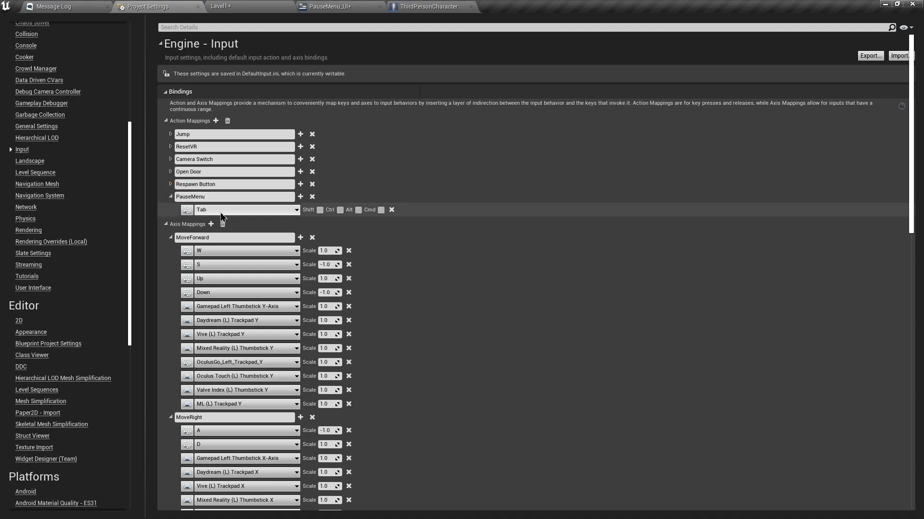
click(421, 6)
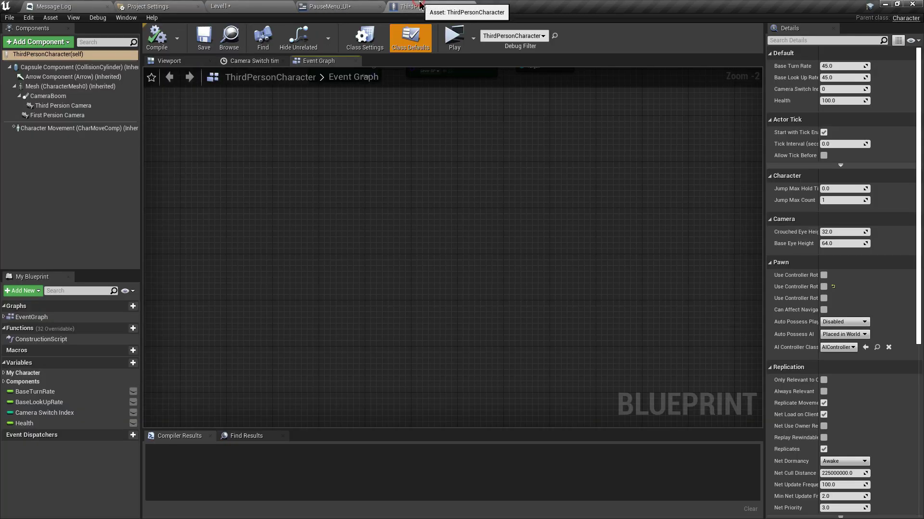
right_click(320, 196)
text(pa)
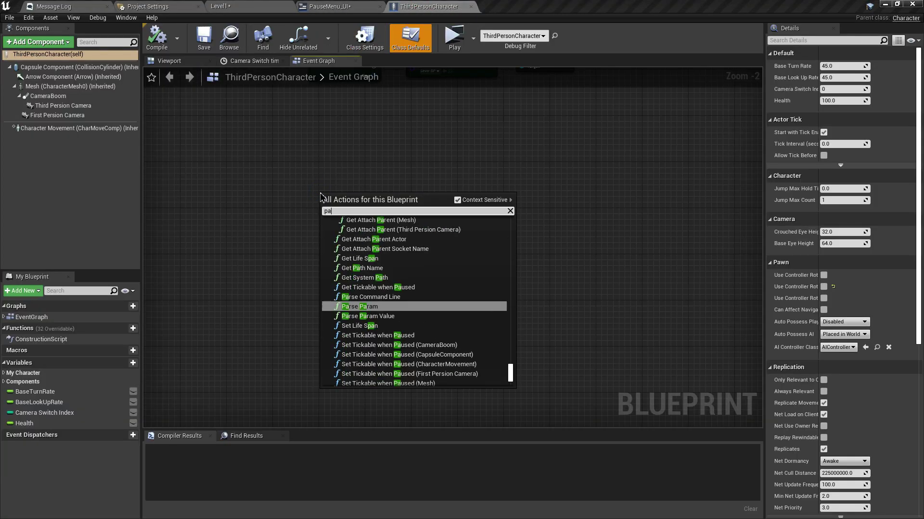
text(use)
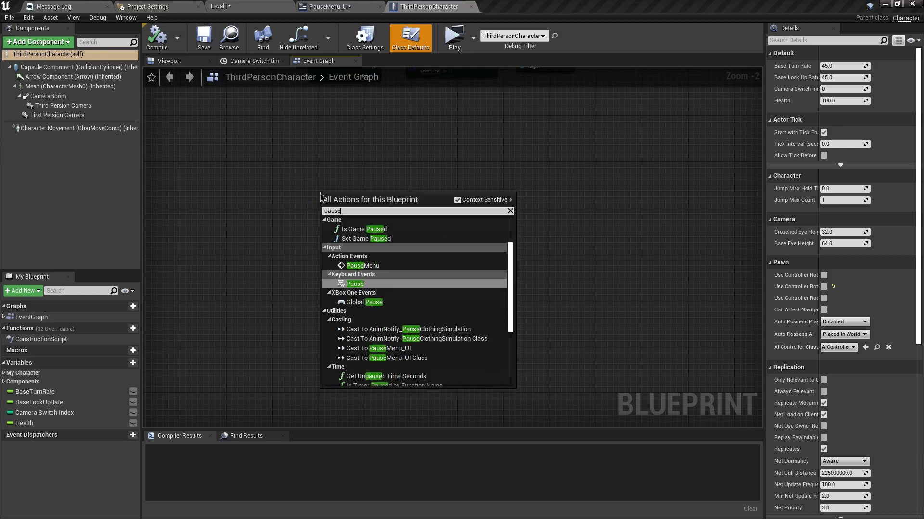
click(360, 265)
drag(355, 150, 440, 173)
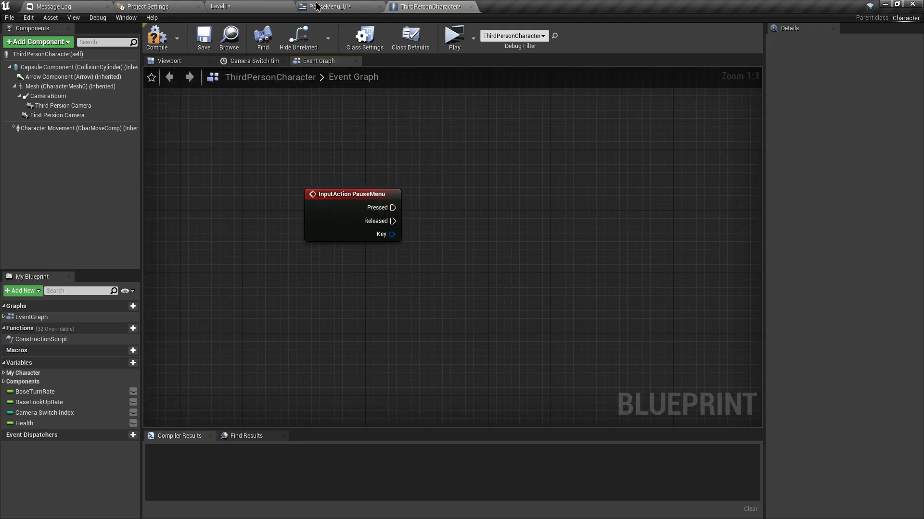
- Add a Create Widget node beside the PauseMenu event and connect it to the event's Pressed output
click(317, 4)
click(427, 6)
right_click(432, 213)
text(create widget)
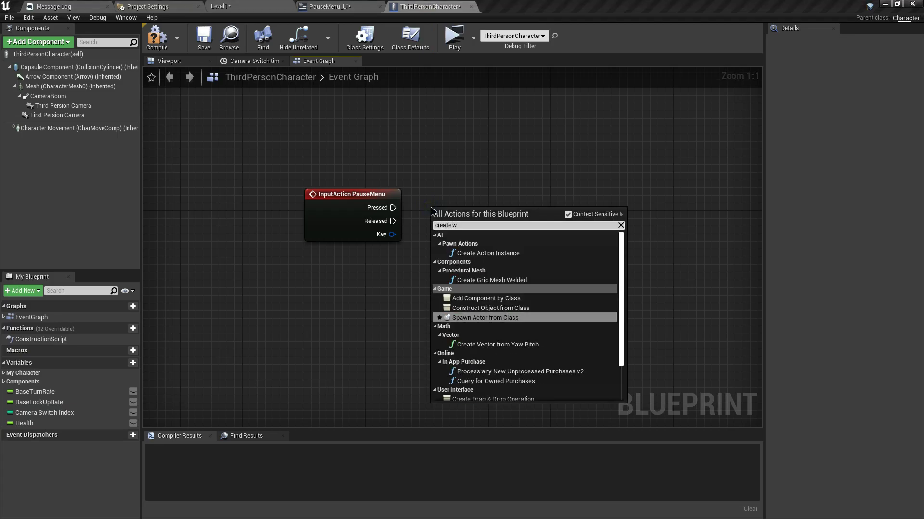
key(Return)
drag(453, 220, 467, 212)
drag(393, 207, 451, 216)
drag(469, 217, 485, 209)
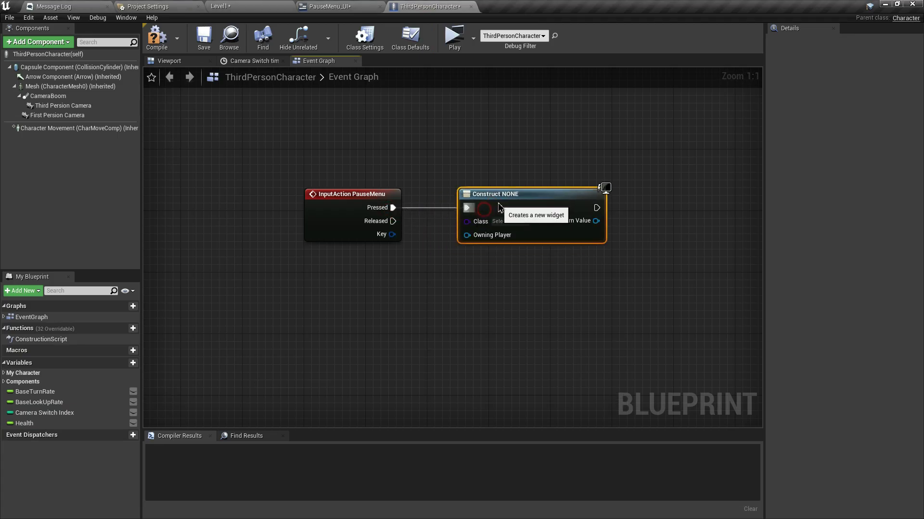
click(382, 204)
right_drag(381, 227, 306, 247)
click(462, 261)
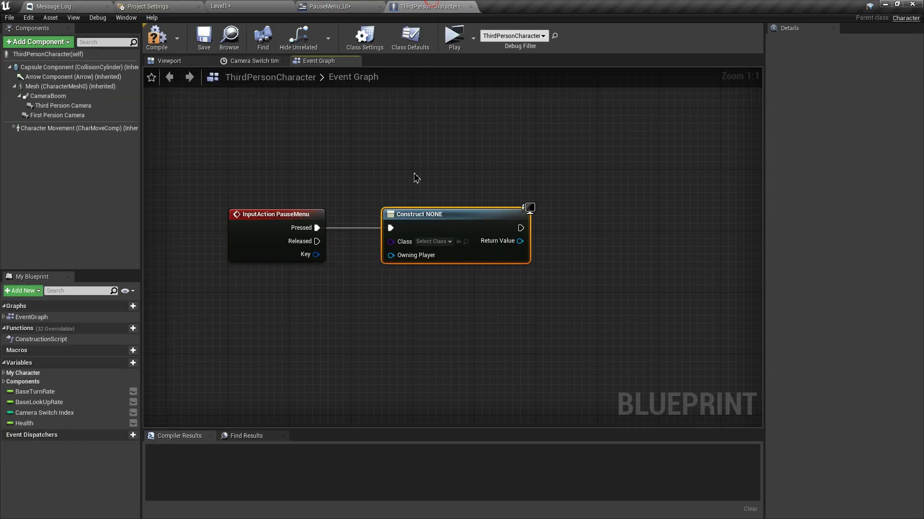
- Set the Create Widget node's class to PauseMenu_UI
click(432, 242)
text(pasue)
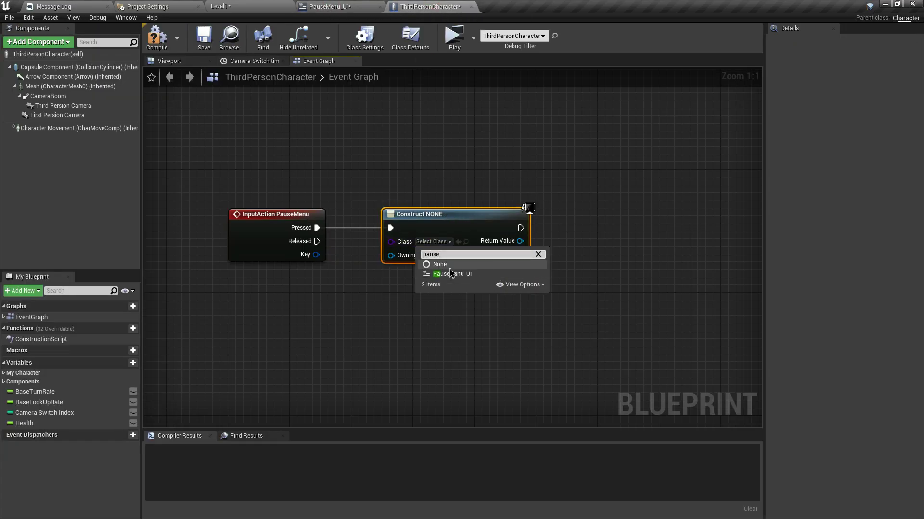
click(451, 273)
- Add an Add to Viewport node from the Create Widget node's return value and align the two nodes
right_drag(513, 241, 440, 239)
text(a)
drag(440, 240, 520, 222)
text(dd to)
key(Return)
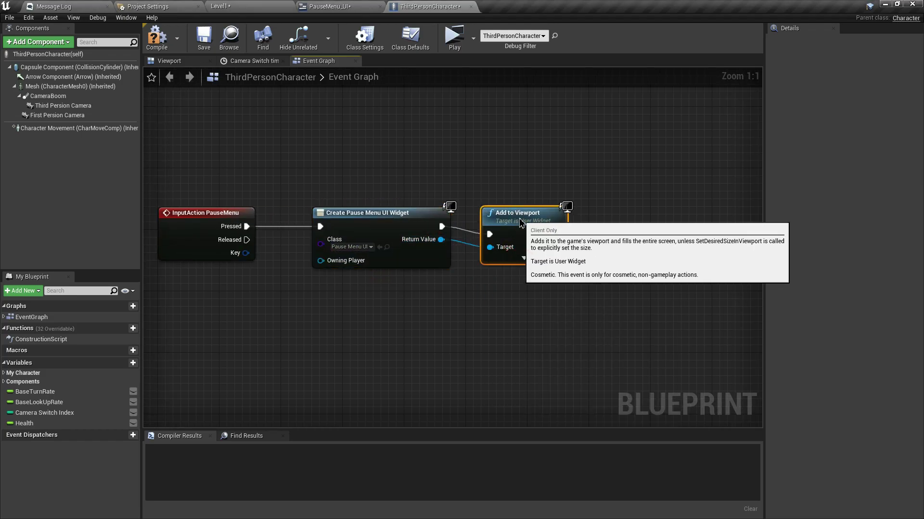
scroll(461, 276, down, 2)
drag(420, 195, 591, 277)
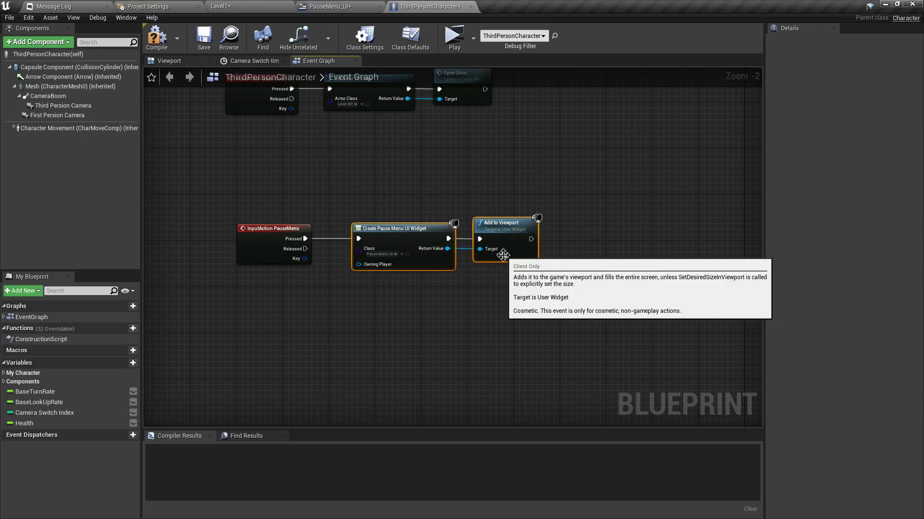
scroll(504, 255, up, 1)
click(550, 269)
- Add a Set Game Paused node, connect it after Add to Viewport and enable its Paused option
scroll(551, 270, up, 1)
right_drag(535, 226, 420, 241)
right_click(420, 243)
text(set game pa)
key(Return)
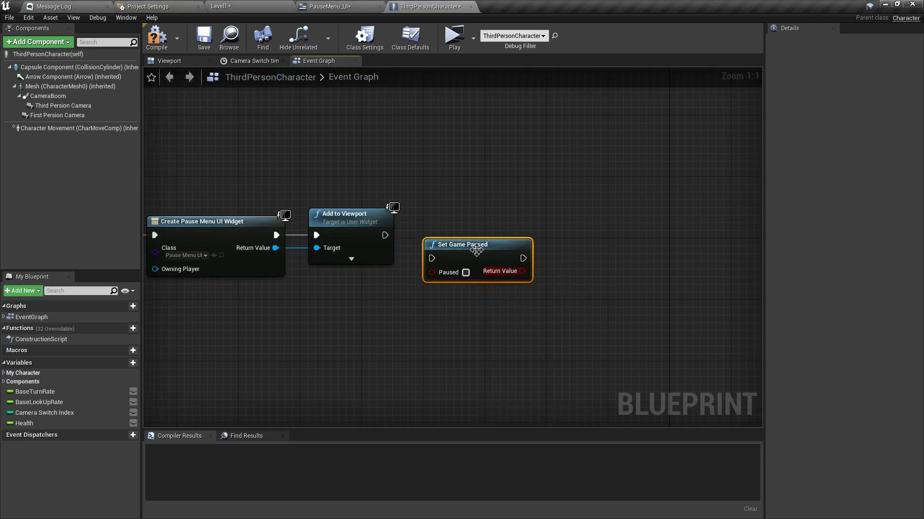
drag(484, 241, 558, 275)
drag(385, 235, 432, 236)
scroll(432, 237, down, 2)
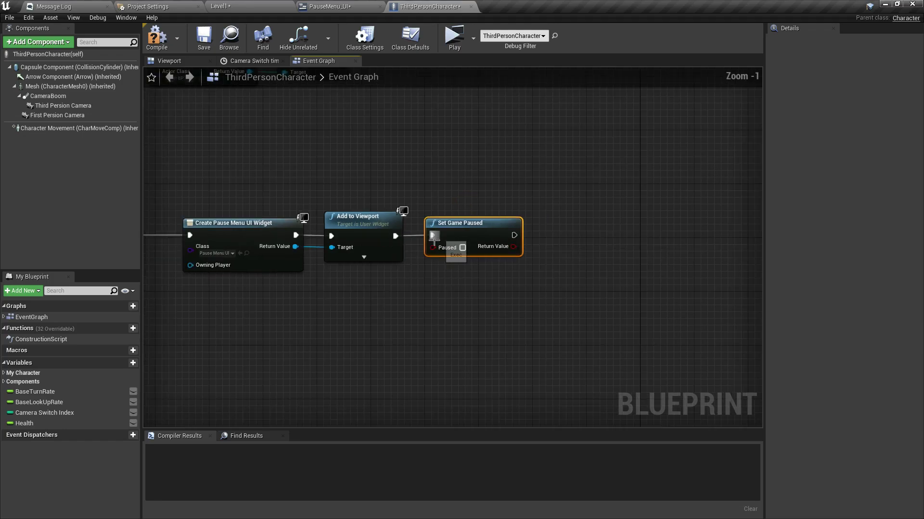
scroll(450, 257, up, 2)
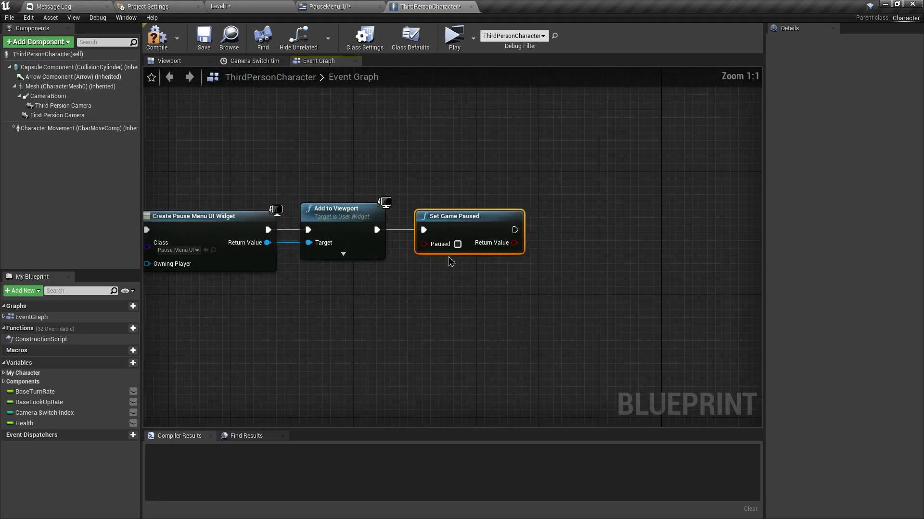
click(542, 289)
right_drag(542, 289, 441, 278)
scroll(422, 249, down, 1)
click(340, 6)
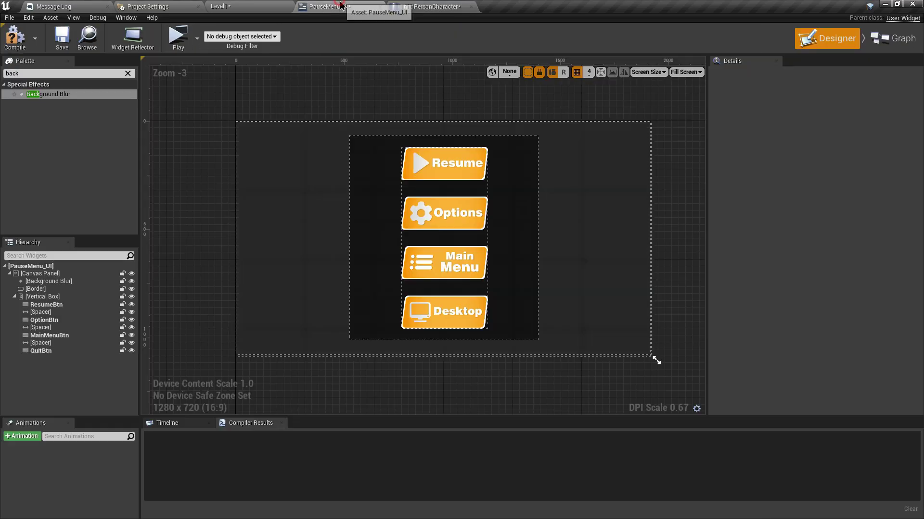
click(443, 171)
click(441, 259)
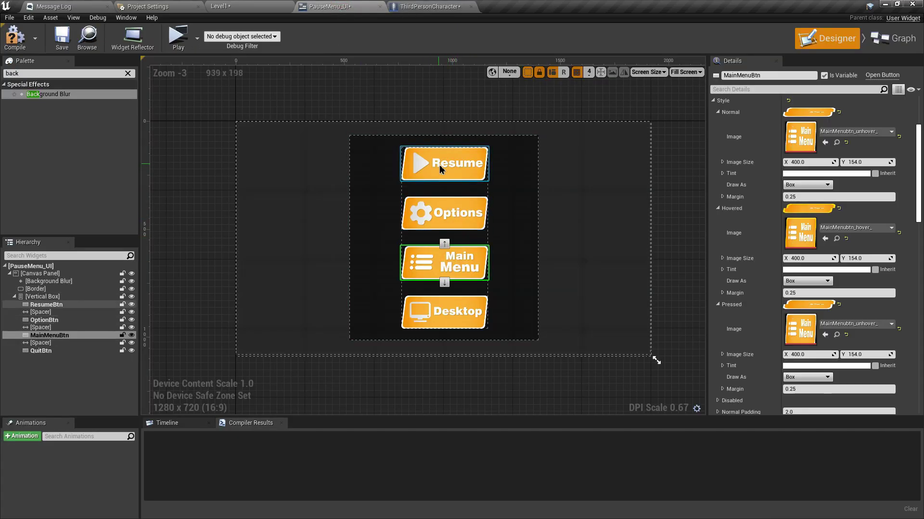
click(429, 7)
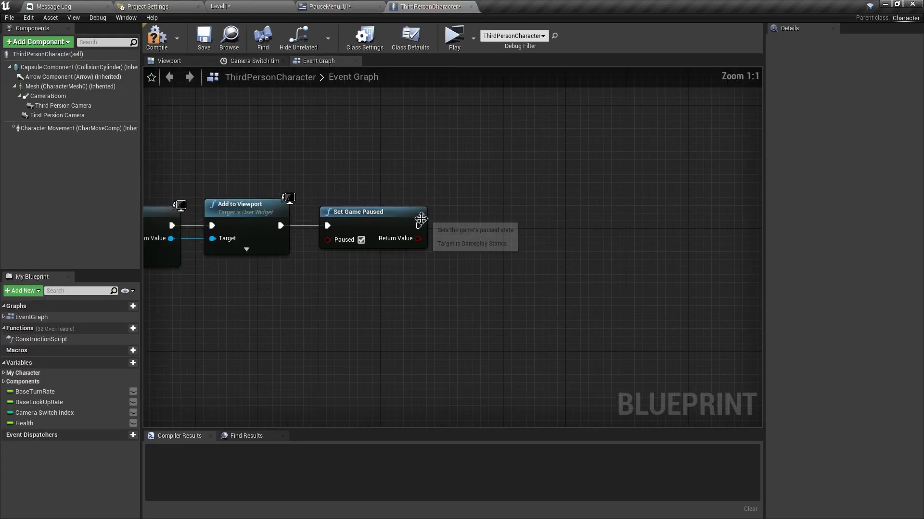
- Add a Get Player Controller node below and beyond the Set Game Paused node
right_click(449, 260)
text(get player controller)
key(Return)
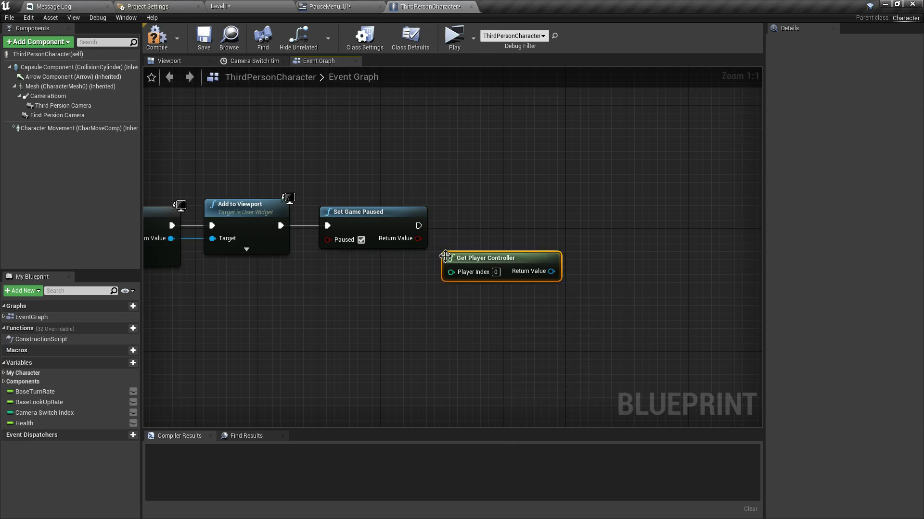
drag(501, 265, 501, 288)
- Add an enabled Set Show Mouse Cursor node from the player controller and connect it after Set Game Paused
drag(521, 248, 521, 246)
text(set show)
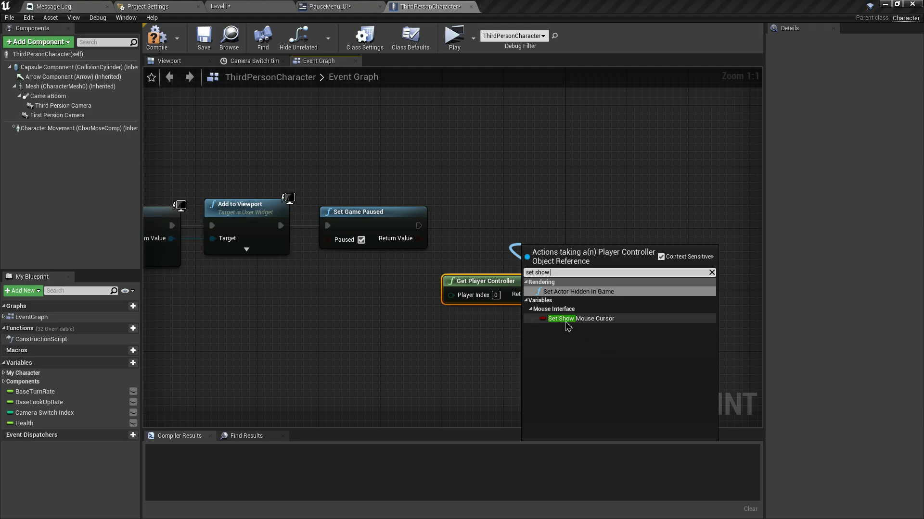
click(566, 323)
drag(566, 264, 475, 225)
click(541, 225)
click(607, 245)
- Add a Set Input Mode UI Only node from the player controller, connect it after the Show Mouse Cursor node and align it
right_drag(592, 240, 465, 190)
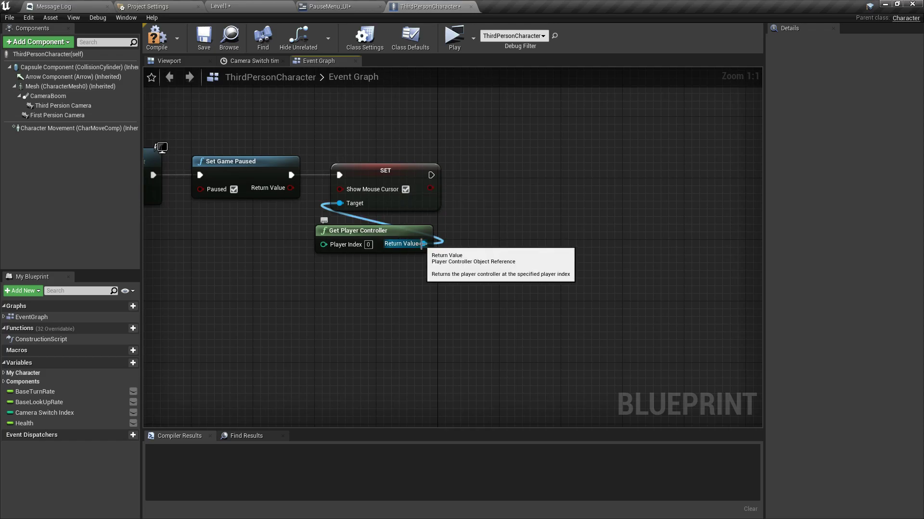
drag(423, 244, 480, 223)
text(set input mode)
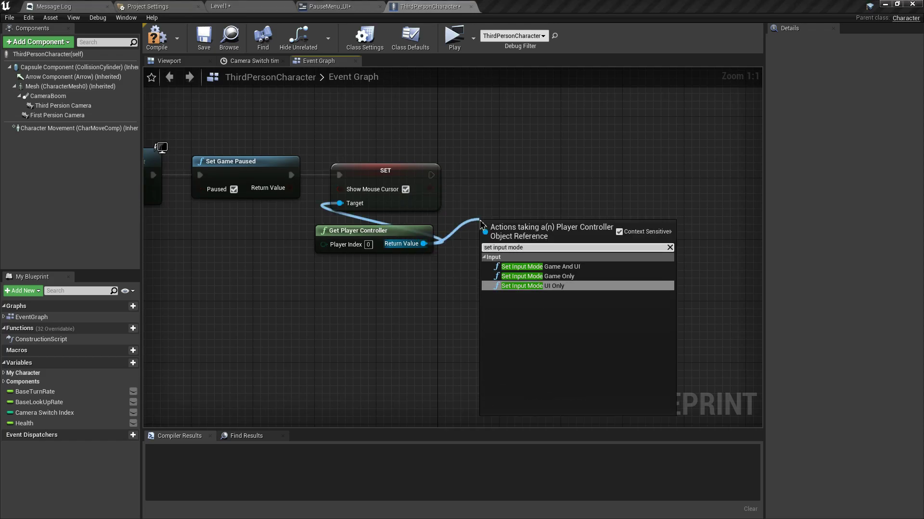
click(554, 294)
drag(528, 234, 473, 186)
drag(502, 173, 508, 168)
scroll(507, 169, down, 4)
drag(482, 129, 532, 210)
scroll(504, 213, up, 4)
- Connect the Create Pause Menu UI Widget node's return value to In Widget to Focus on Set Input Mode UI Only
right_drag(502, 213, 526, 260)
right_drag(537, 216, 374, 240)
drag(304, 231, 308, 234)
drag(359, 200, 640, 215)
- Review the whole PauseMenu node chain from the input event to the Set Input Mode UI Only node
scroll(553, 264, down, 2)
right_drag(639, 260, 491, 283)
scroll(520, 268, down, 3)
scroll(540, 268, up, 2)
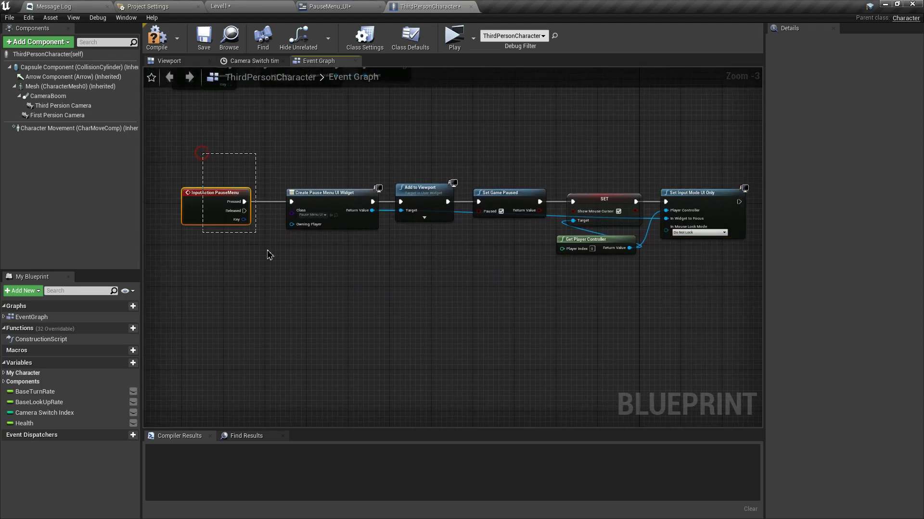
drag(203, 154, 278, 269)
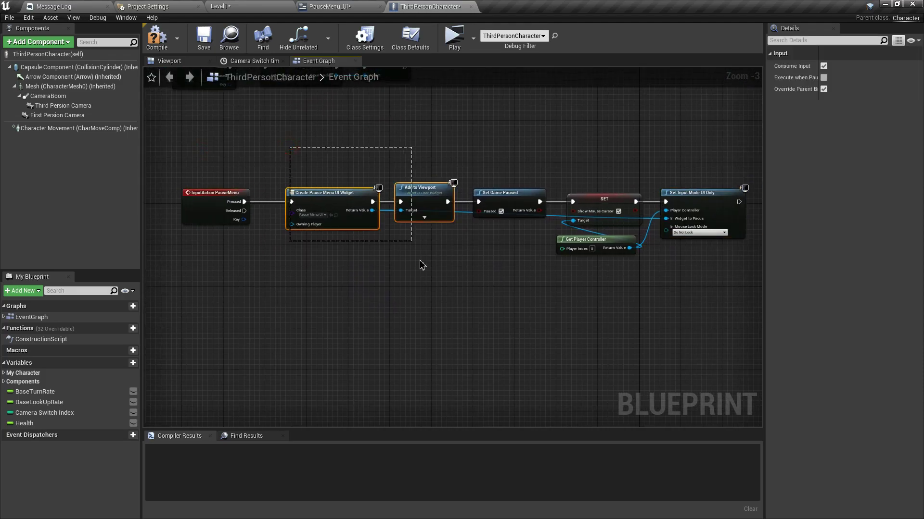
drag(420, 265, 423, 268)
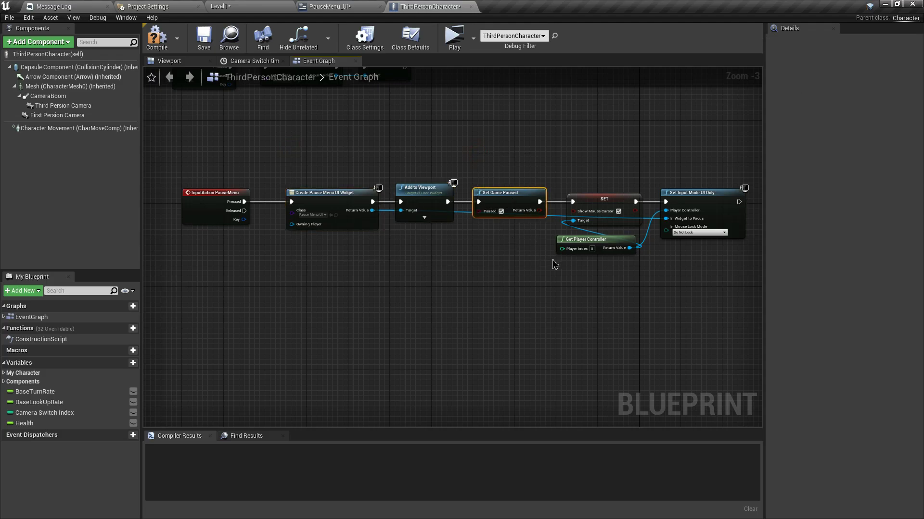
drag(630, 236, 631, 236)
drag(638, 141, 733, 241)
right_drag(708, 260, 566, 271)
scroll(566, 271, up, 3)
drag(524, 136, 575, 245)
scroll(576, 246, down, 3)
right_drag(440, 260, 510, 268)
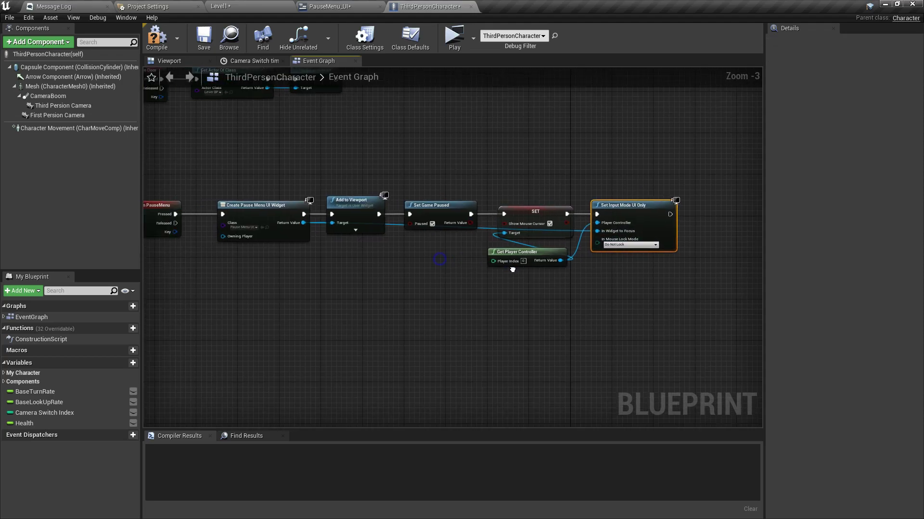
scroll(500, 269, down, 2)
click(408, 281)
scroll(363, 277, up, 1)
scroll(328, 278, up, 2)
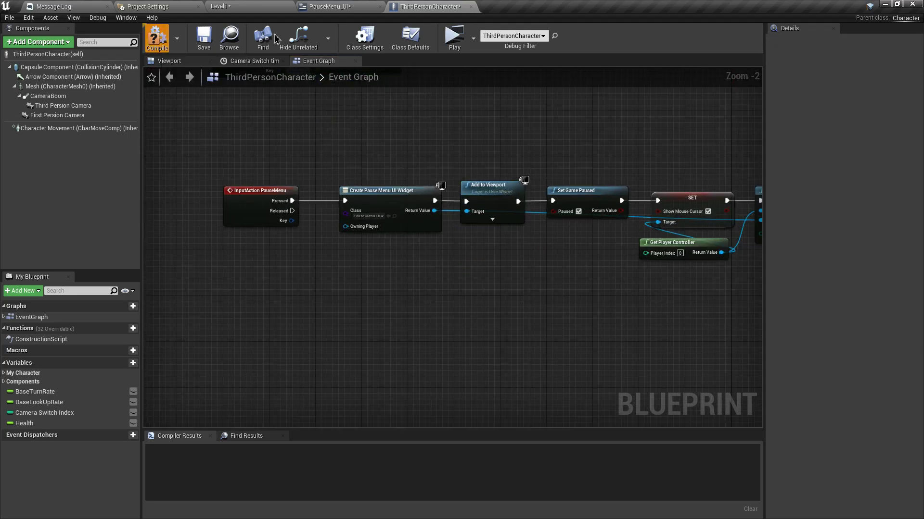
- Compile the ThirdPersonCharacter blueprint and test opening the pause menu in a play session of Level1
click(268, 9)
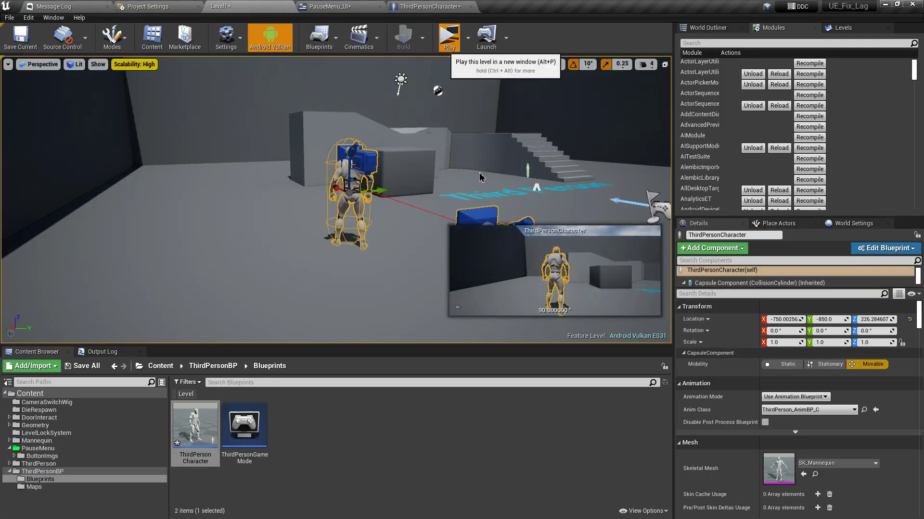
key(w)
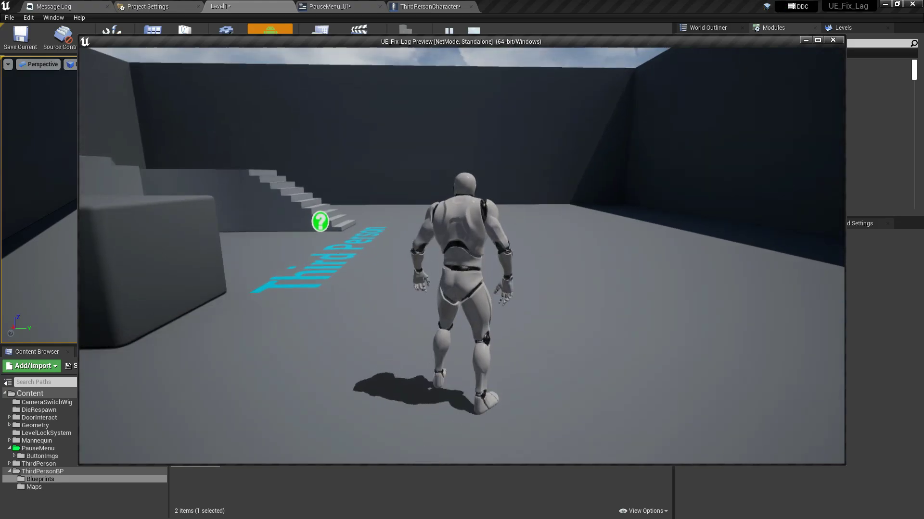
key(p)
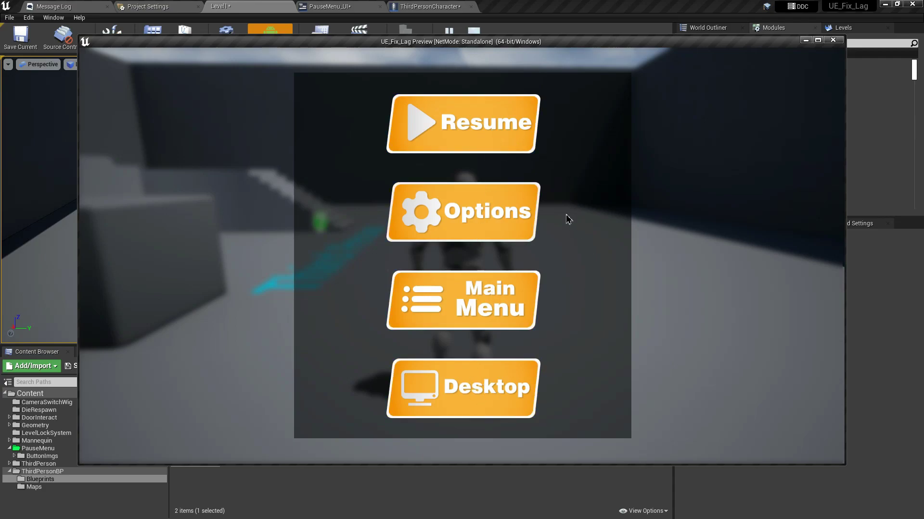
key(Escape)
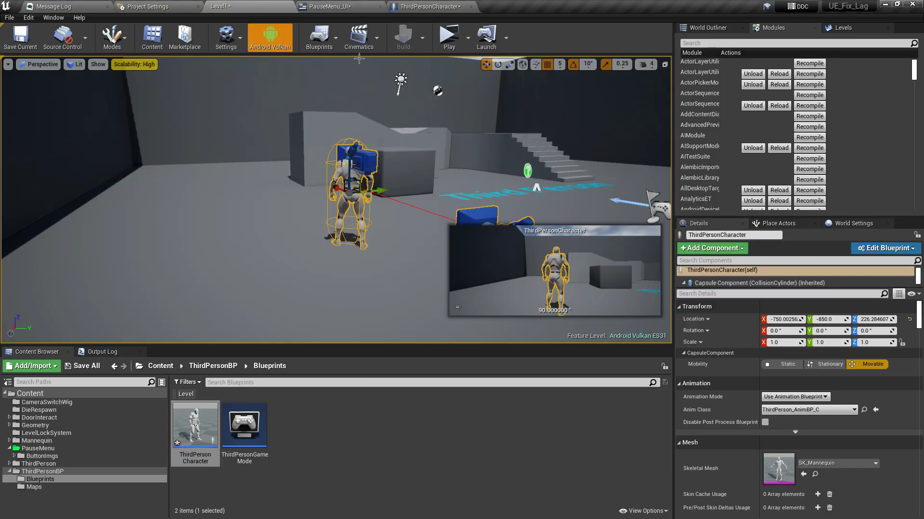
- Add an On Clicked event for the Resume button in the PauseMenu_UI widget
click(342, 6)
scroll(457, 155, up, 3)
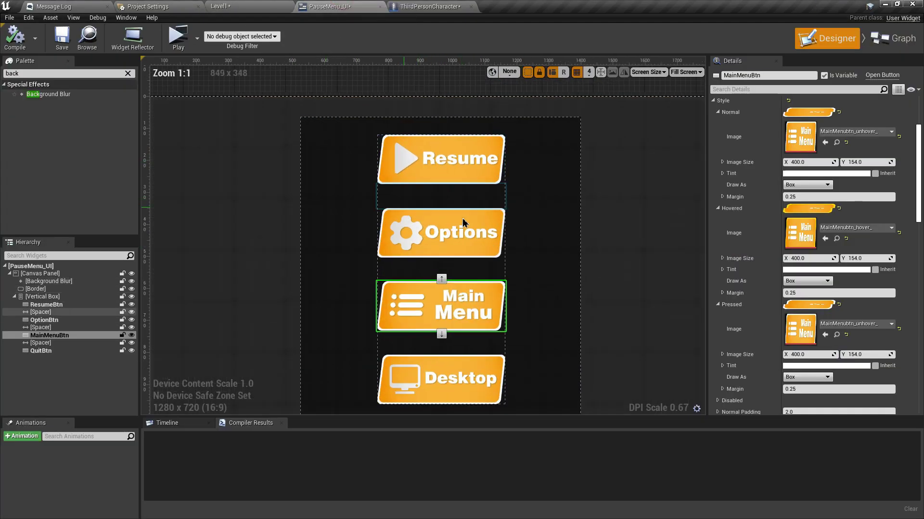
click(464, 167)
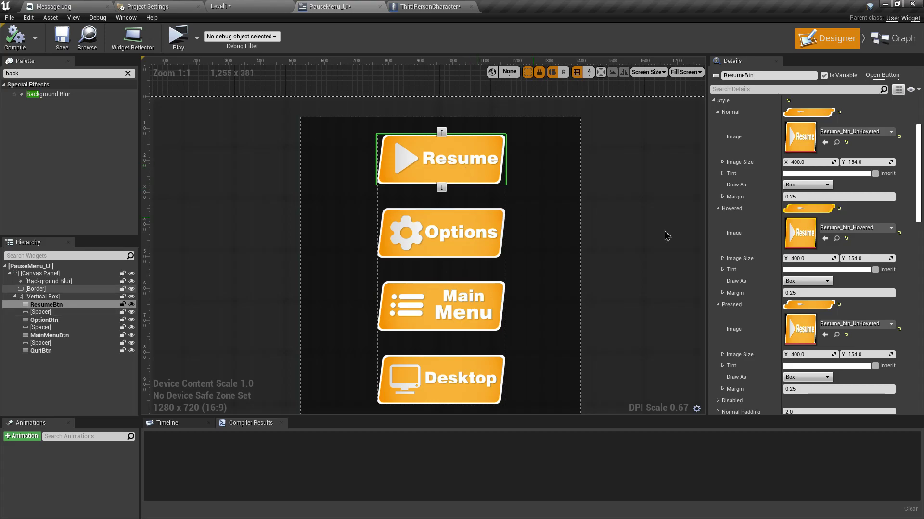
scroll(813, 275, down, 15)
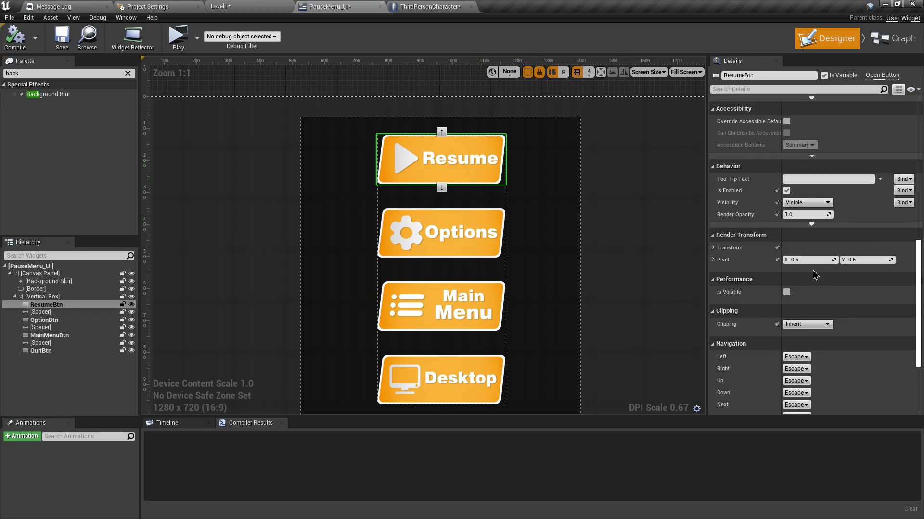
scroll(814, 275, down, 5)
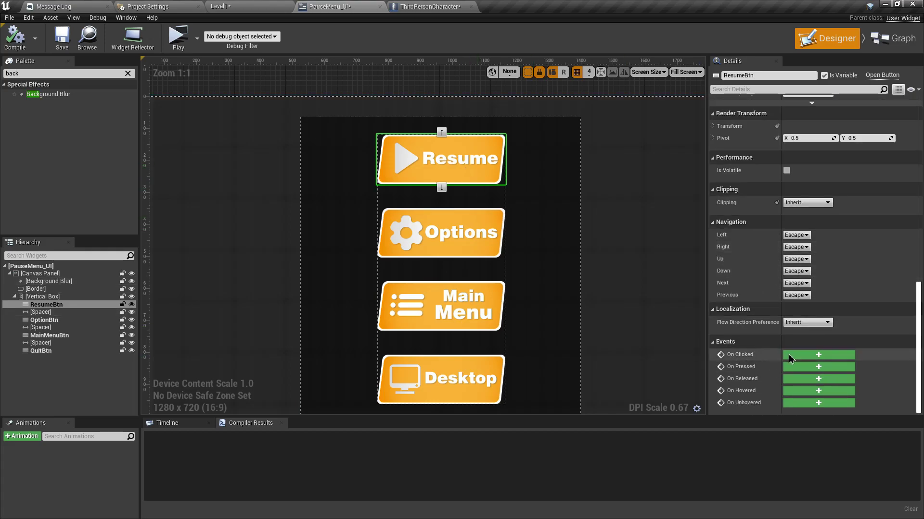
click(803, 354)
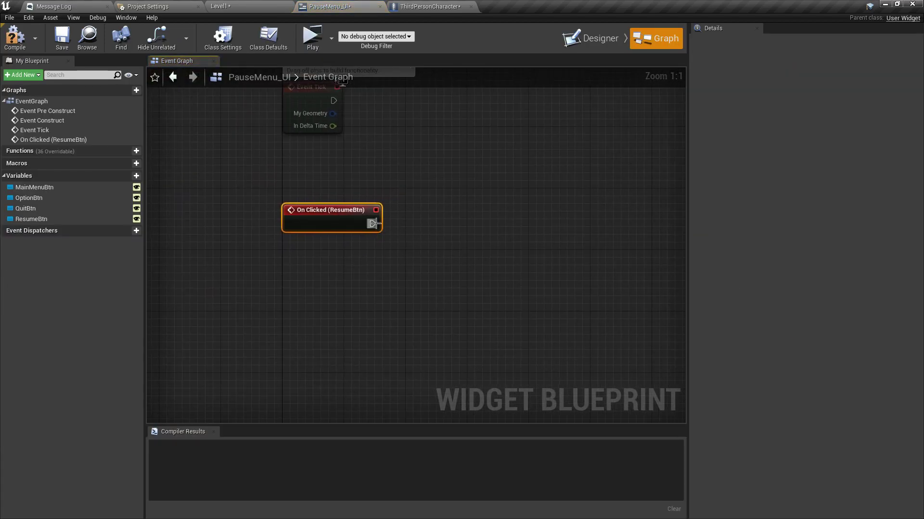
- Add a Set Game Paused node with Paused disabled, connected to the Resume button's On Clicked event
drag(421, 223, 421, 224)
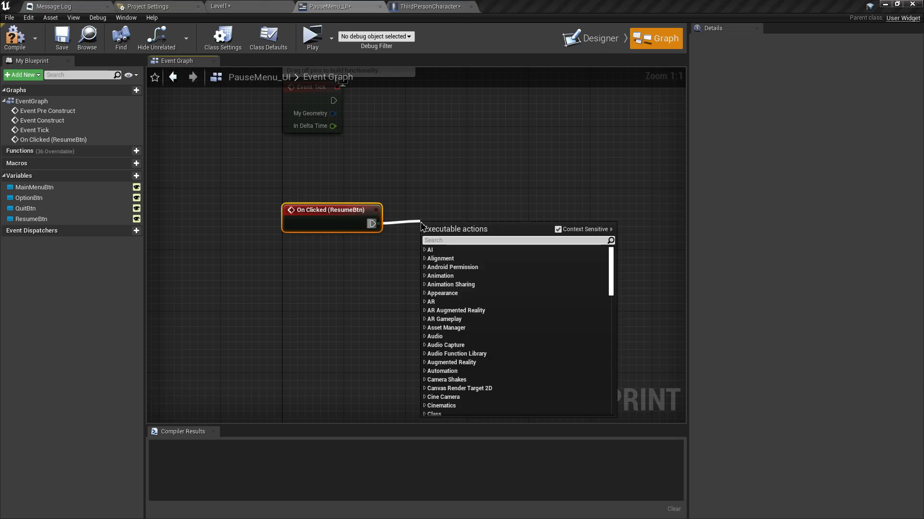
text(set game)
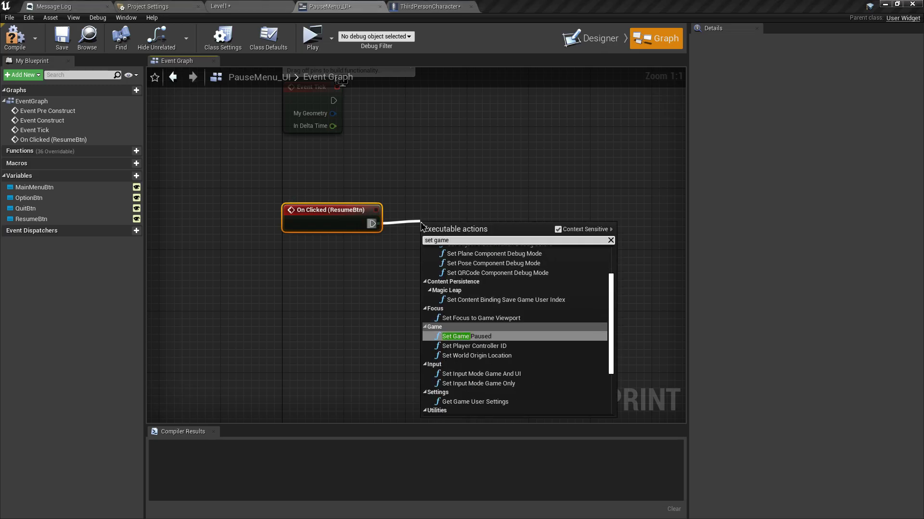
key(Return)
drag(449, 247, 449, 232)
click(460, 274)
right_drag(508, 264, 418, 258)
click(417, 258)
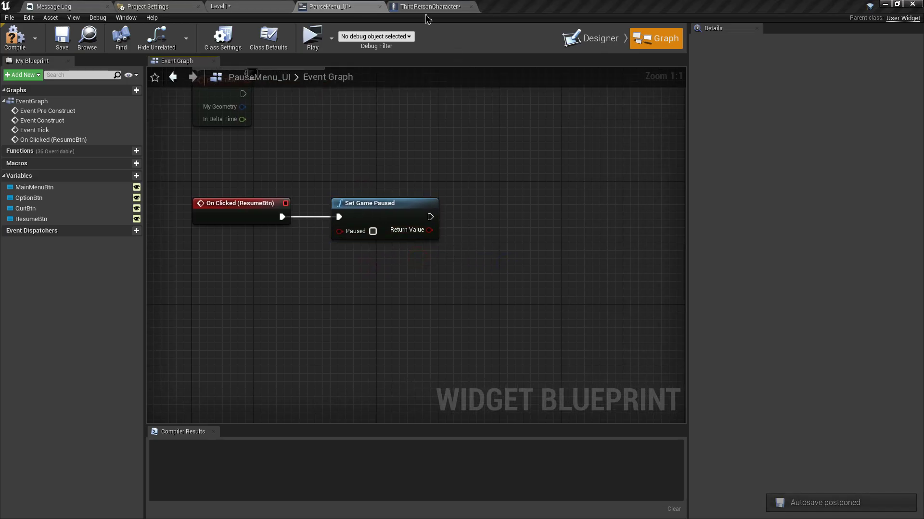
- Using the ThirdPersonCharacter graph as reference, add a Get Player Controller node below Set Game Paused in the PauseMenu_UI Event Graph
click(424, 8)
scroll(543, 257, up, 2)
right_drag(583, 264, 350, 263)
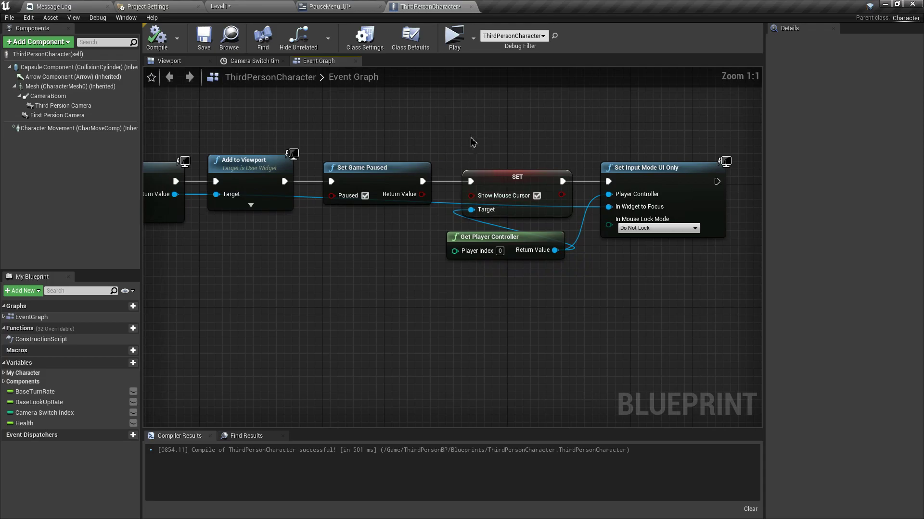
click(544, 204)
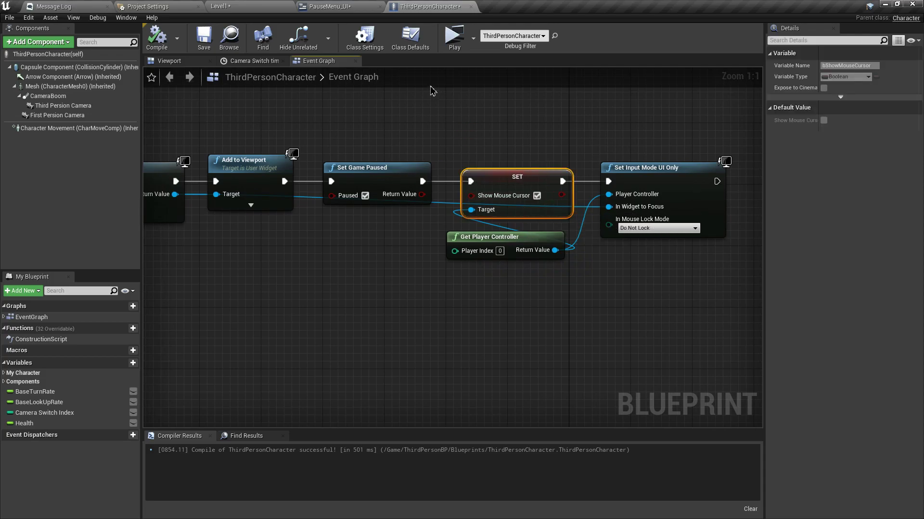
click(350, 6)
right_click(463, 266)
text(get pp)
key(BackSpace)
text(l)
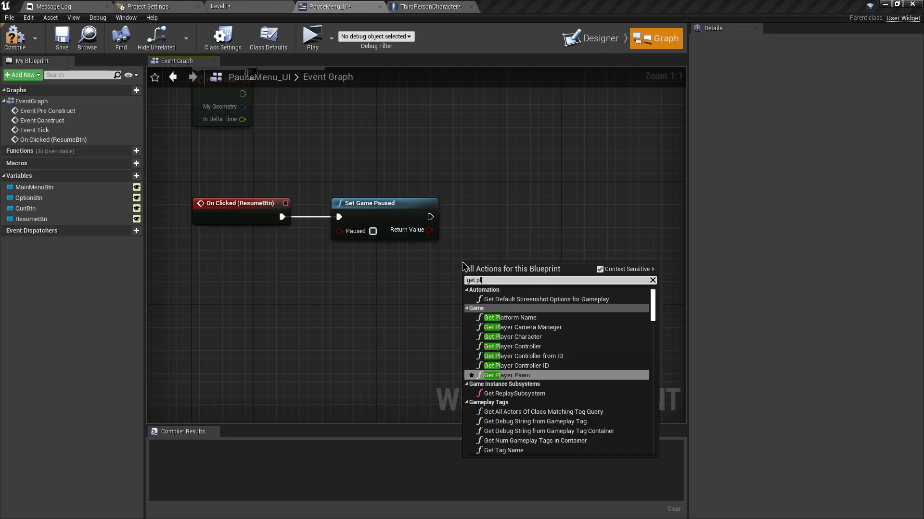
text(ayer con)
key(Return)
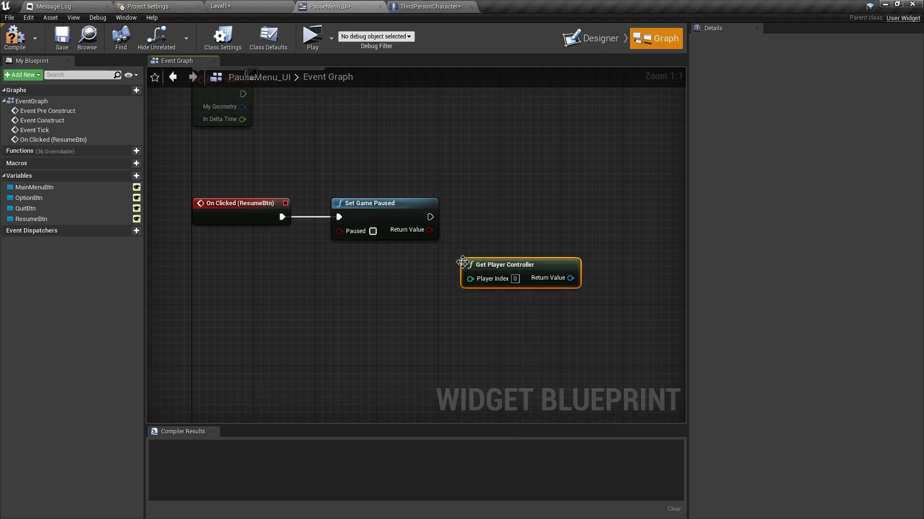
drag(471, 260, 448, 275)
- Add a Set Show Mouse Cursor node, disabled, targeting Get Player Controller and connected after Set Game Paused
drag(548, 294, 522, 248)
text(set show)
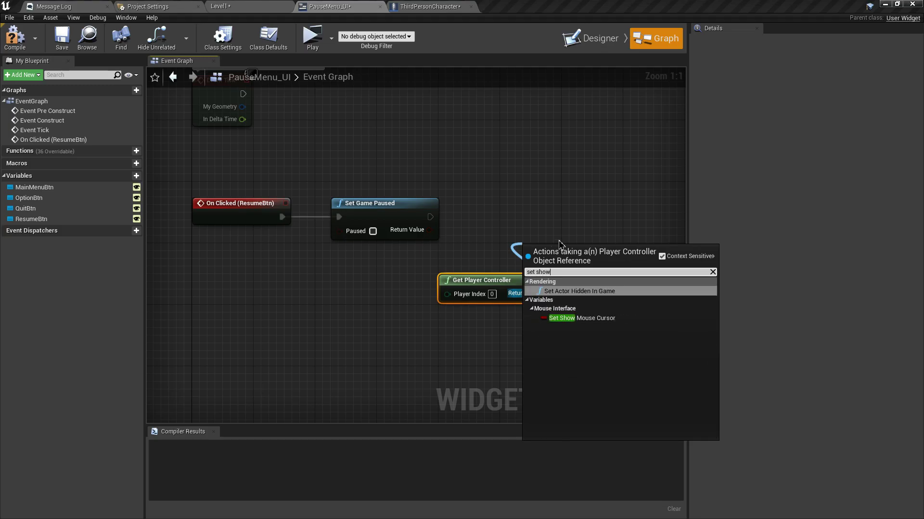
click(581, 318)
drag(553, 247, 478, 211)
drag(545, 232, 529, 241)
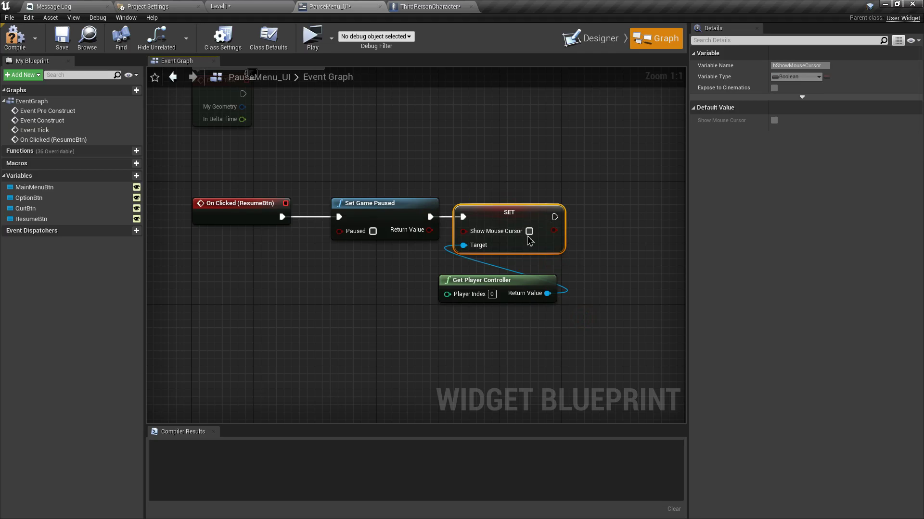
click(618, 273)
- Add a Set Input Mode Game Only node fed by Get Player Controller and connect it after the Set Show Mouse Cursor node
right_drag(601, 267, 422, 270)
drag(379, 288, 465, 203)
text(set input mode)
click(488, 316)
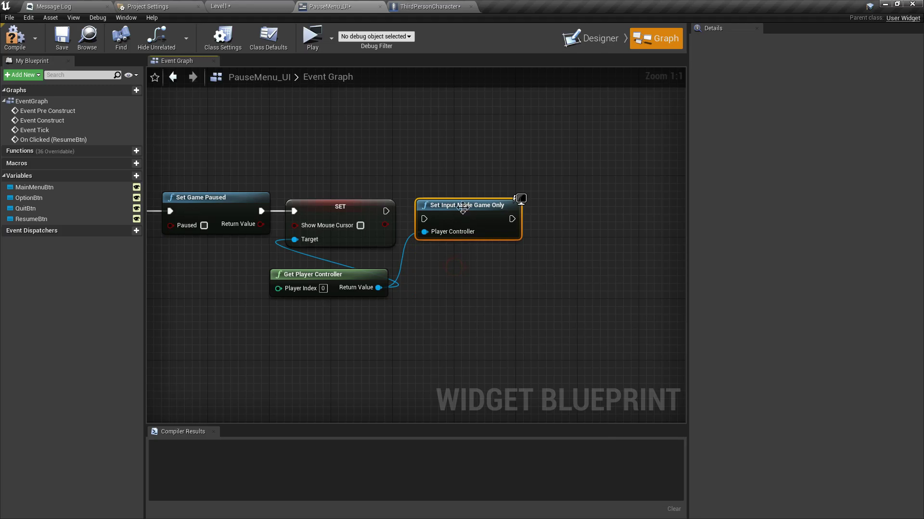
drag(386, 211, 428, 225)
right_drag(492, 268, 412, 262)
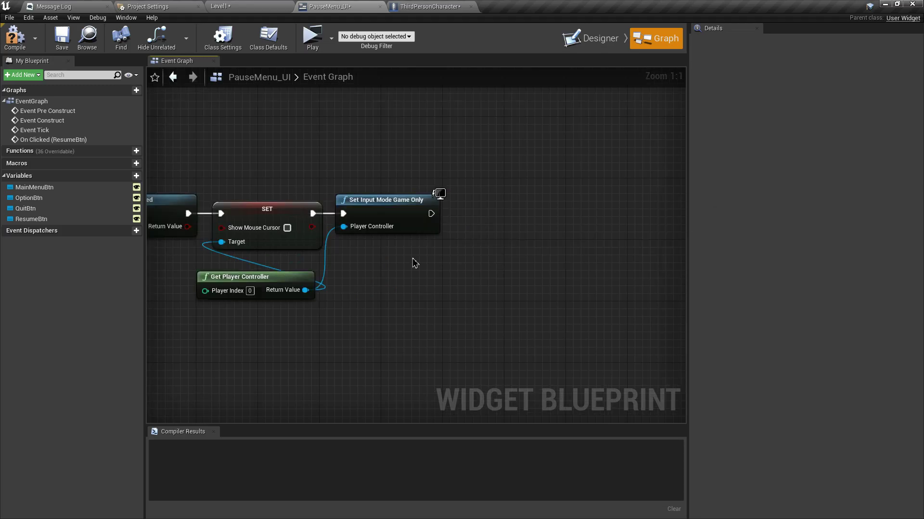
- Add a Remove from Parent node and connect it after Set Input Mode Game Only
right_click(413, 263)
text(remove from)
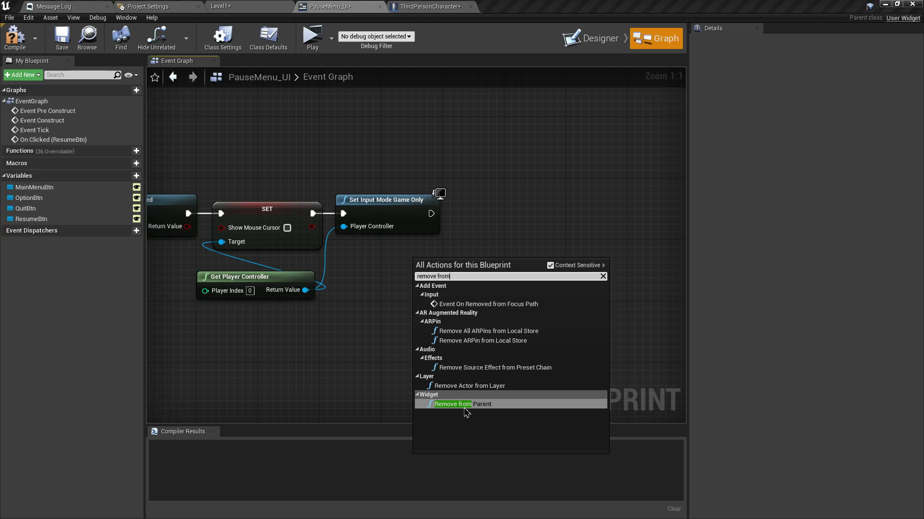
click(466, 404)
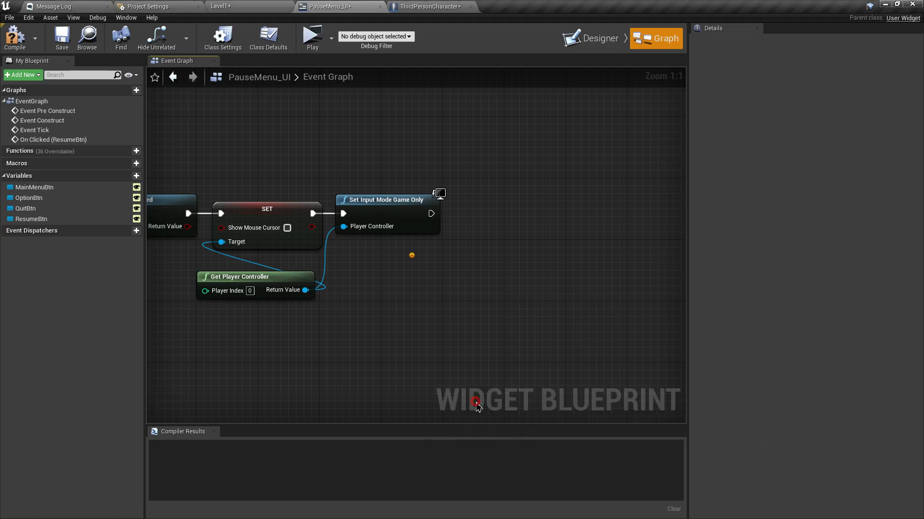
drag(433, 265, 473, 233)
drag(506, 226, 506, 211)
click(490, 259)
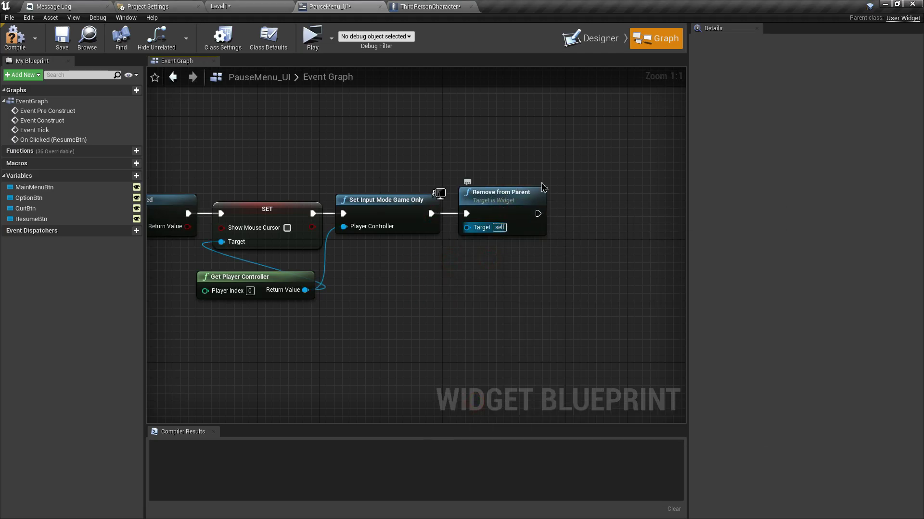
- Open the Options_UI widget from the PauseMenu content folder
click(593, 38)
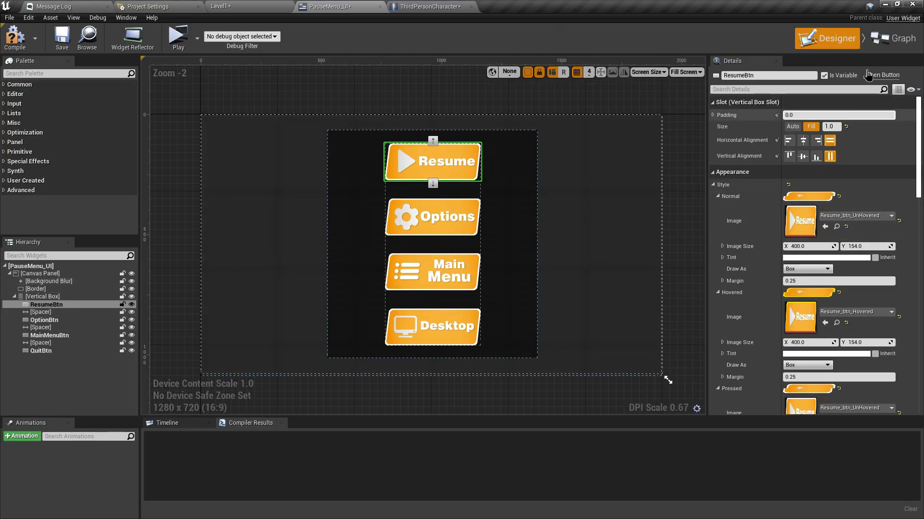
click(893, 38)
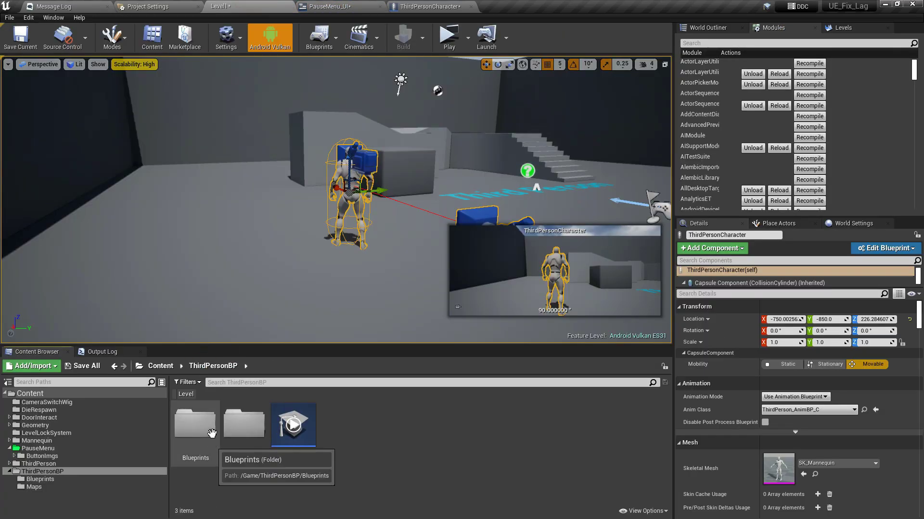
click(30, 393)
double_click(486, 424)
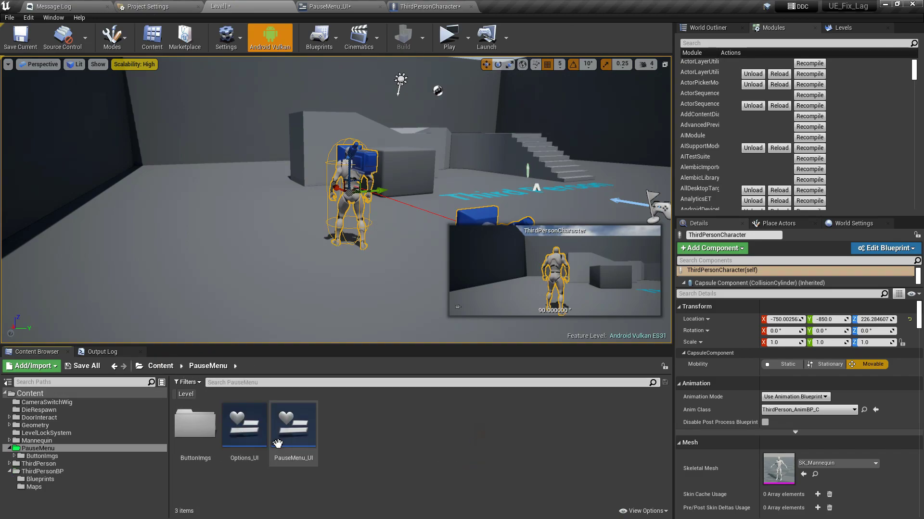
double_click(244, 427)
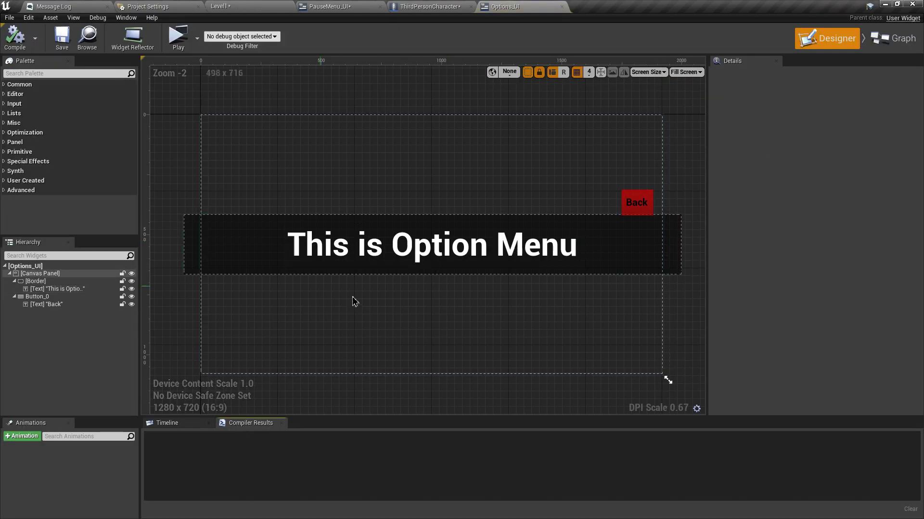
- Add an On Clicked event for the Options button in the PauseMenu_UI widget
click(329, 6)
click(827, 38)
click(436, 220)
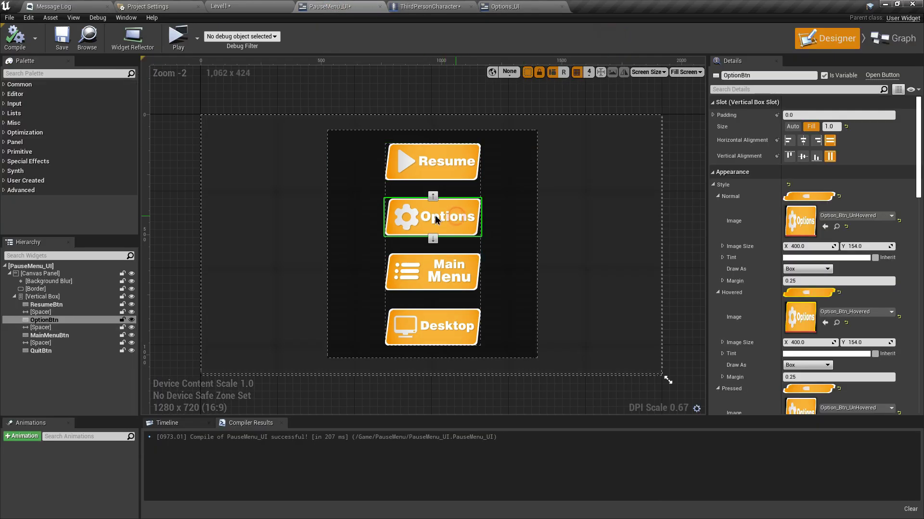
scroll(818, 289, down, 15)
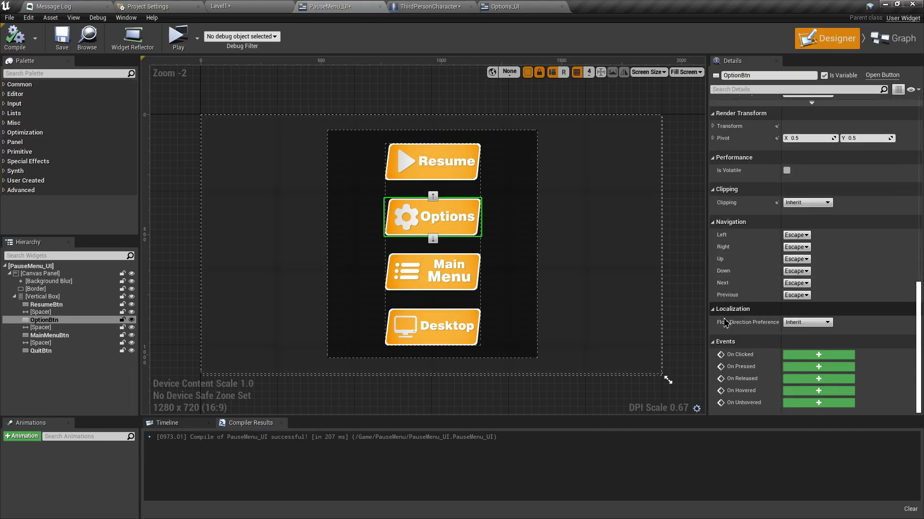
click(807, 356)
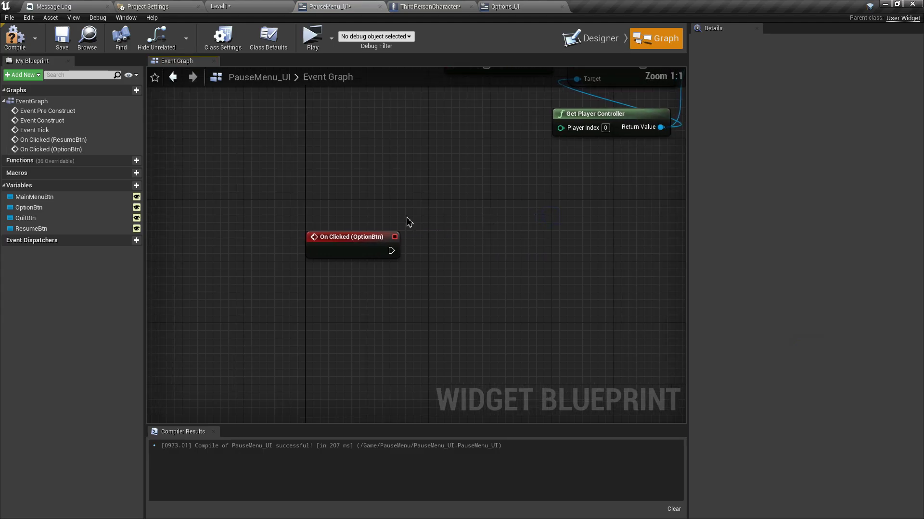
- Add a Create Widget node with class Options_UI, connected to the Options button's On Clicked event
drag(407, 259, 441, 258)
text(create)
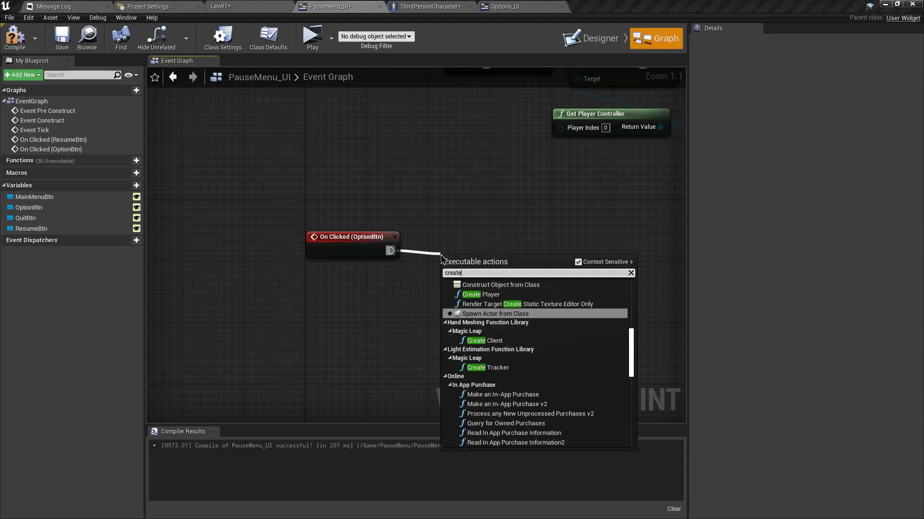
text( wid)
key(Return)
click(499, 264)
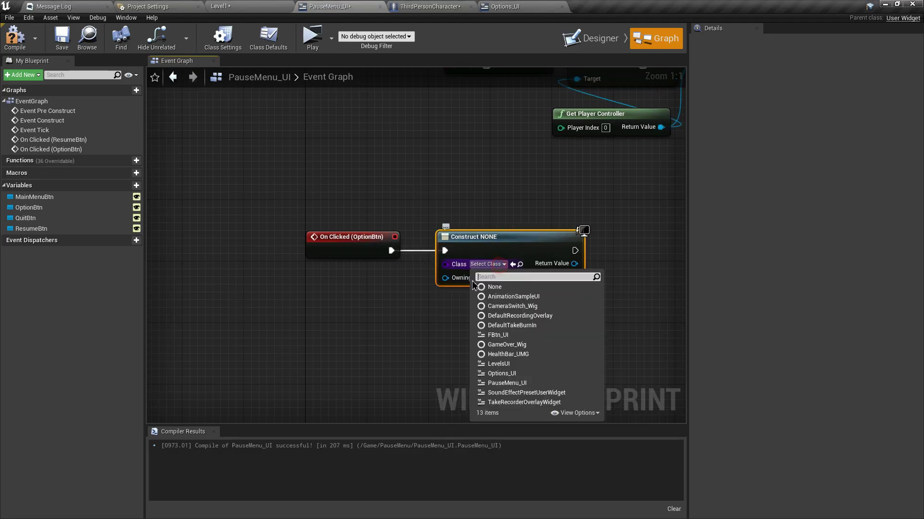
click(508, 6)
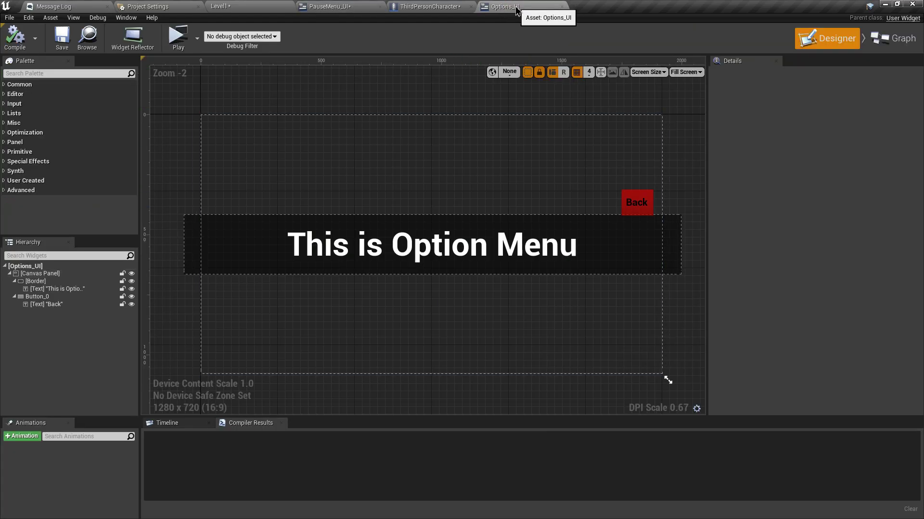
click(355, 5)
click(486, 265)
text(option)
click(509, 297)
right_drag(531, 298, 410, 296)
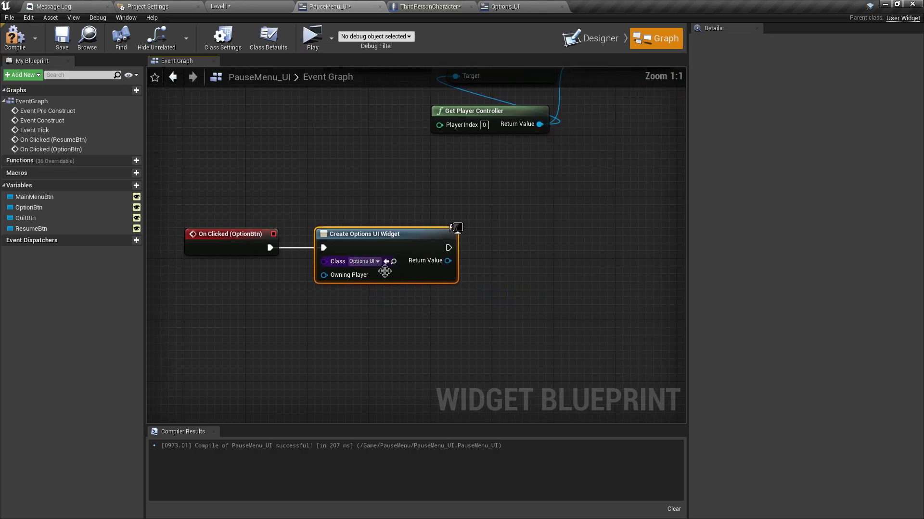
- Add an Add to Viewport node from the Create Options UI Widget node's return value
drag(476, 265, 476, 264)
click(505, 407)
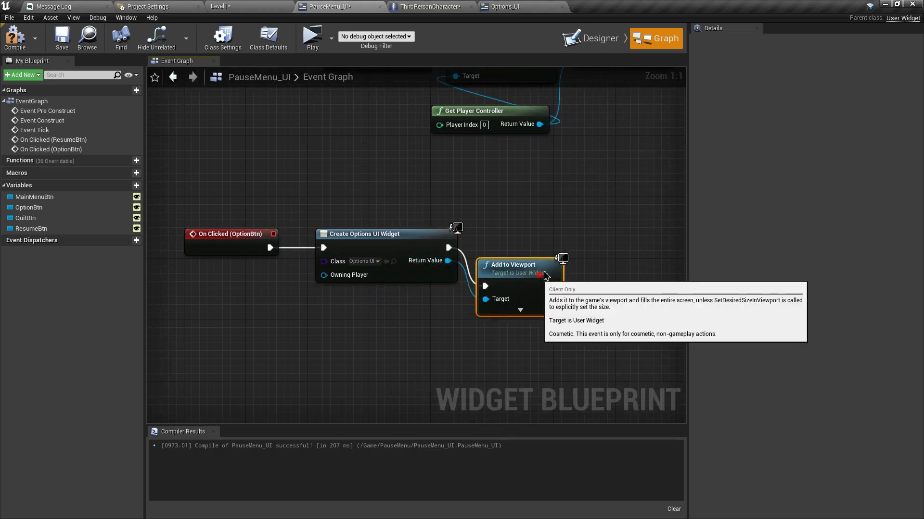
click(553, 303)
scroll(505, 310, down, 2)
right_drag(500, 312, 453, 303)
scroll(453, 302, up, 1)
right_drag(520, 280, 470, 270)
- Add a Remove from Parent node connected after Add to Viewport in the Options button's chain
drag(453, 268, 513, 265)
text(remove from)
key(Return)
scroll(484, 270, up, 1)
click(516, 320)
click(592, 39)
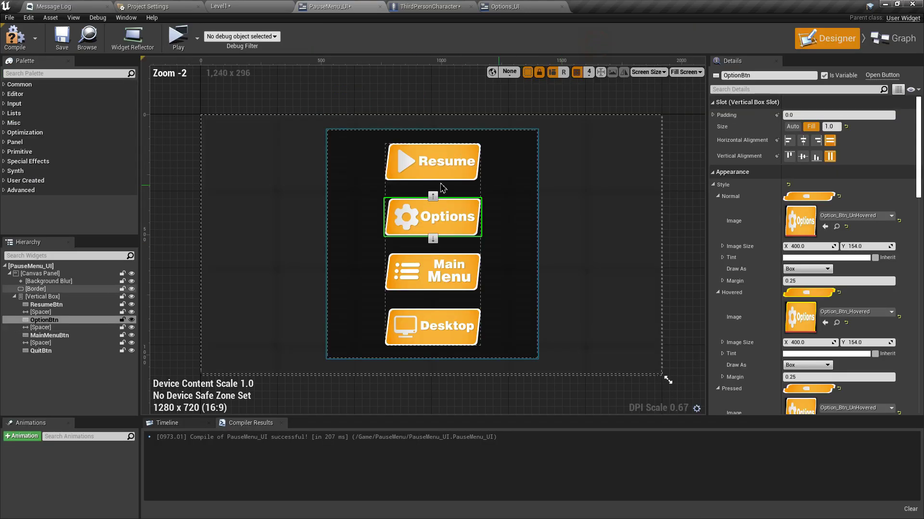
click(895, 39)
click(548, 278)
scroll(553, 283, down, 4)
scroll(443, 328, up, 2)
right_drag(443, 327, 462, 298)
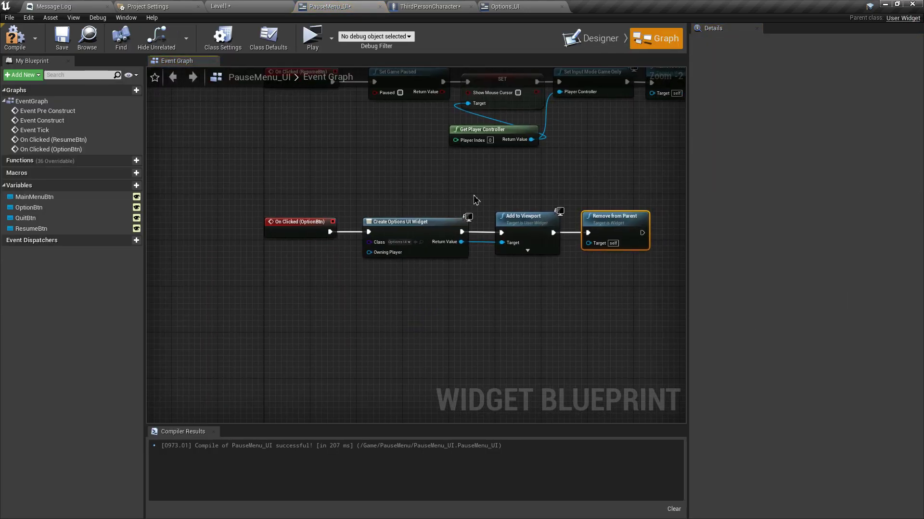
- Add an On Clicked event for the red Back button in the Options_UI widget
click(506, 6)
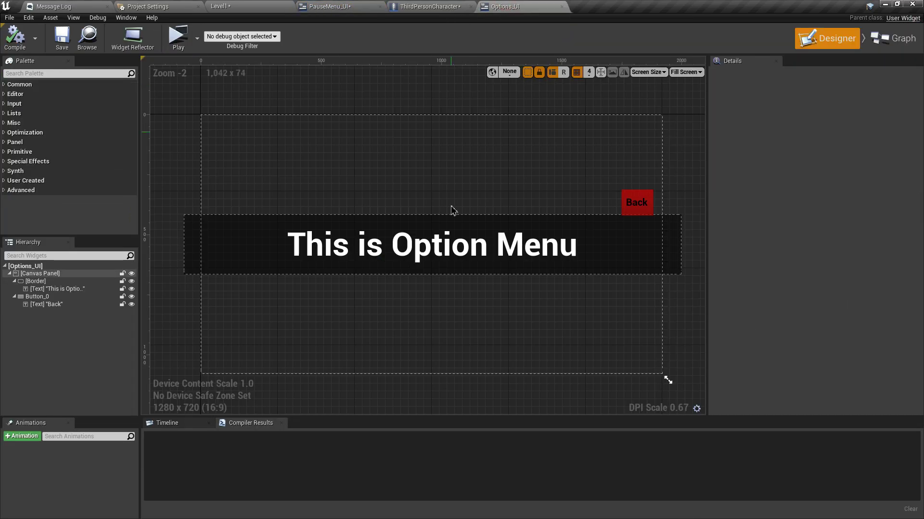
click(643, 198)
scroll(812, 337, down, 15)
click(813, 354)
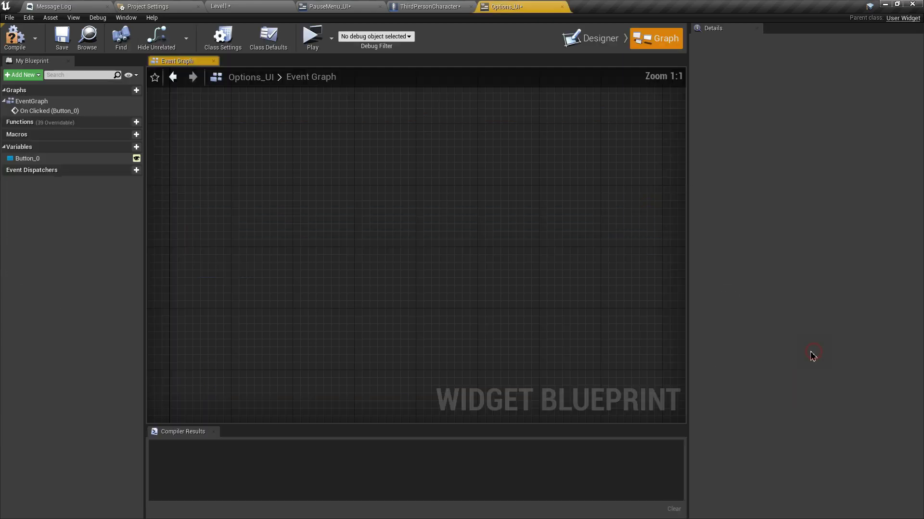
- Add a Create Widget node with class PauseMenu_UI, connected to the Back button's On Clicked event
drag(414, 244, 458, 249)
text(create wid)
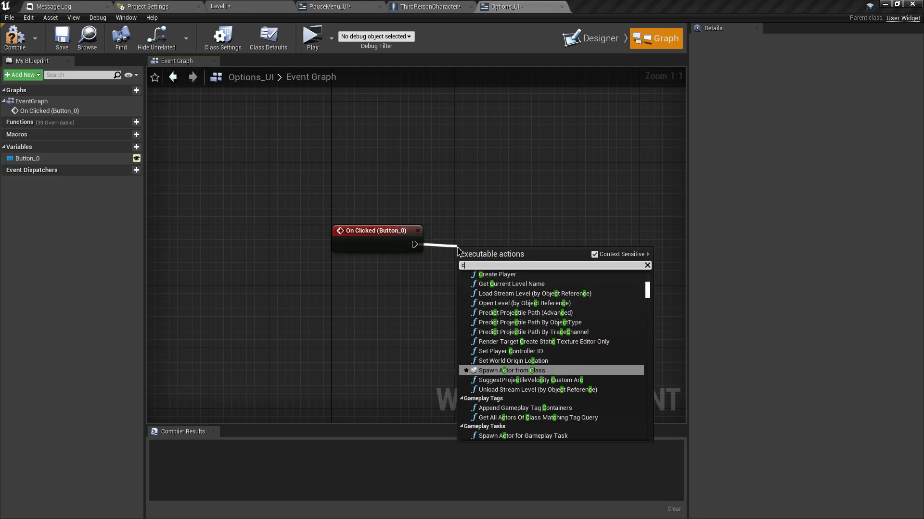
key(Return)
drag(531, 255, 531, 231)
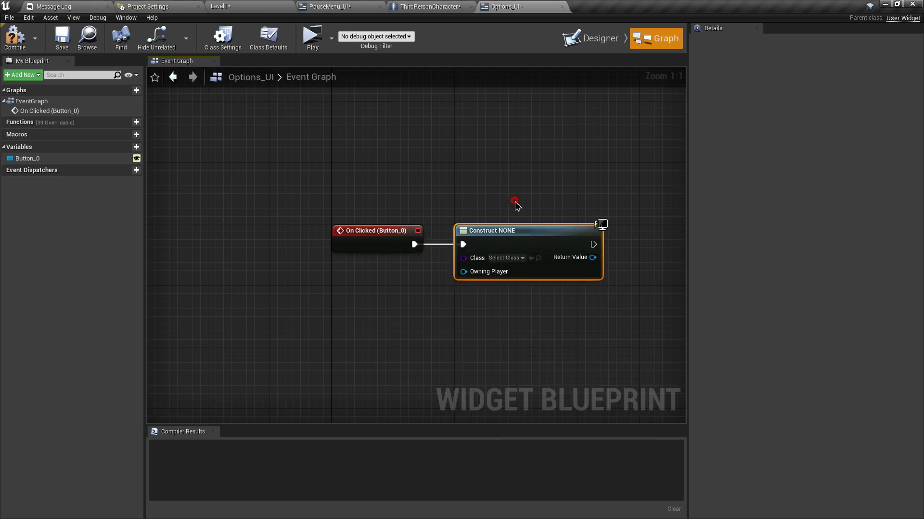
click(343, 7)
click(593, 38)
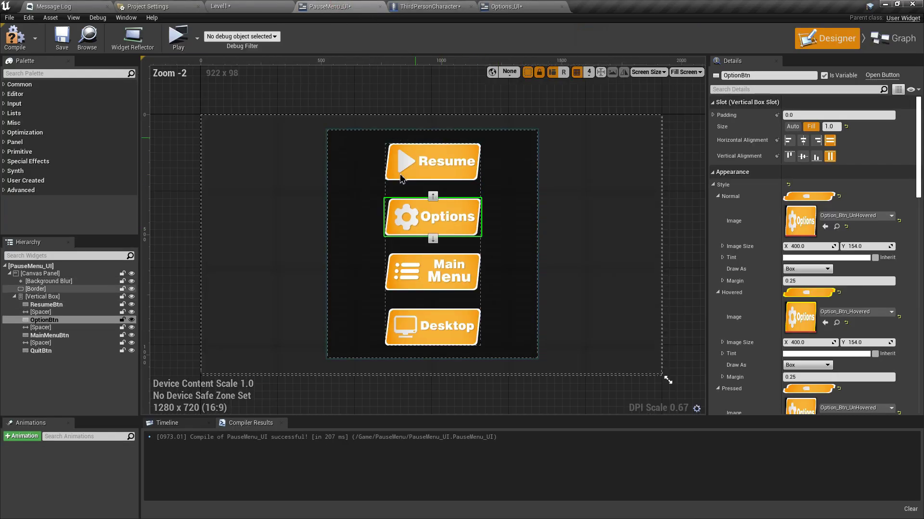
click(553, 8)
drag(531, 257, 551, 257)
text(ad)
click(556, 251)
click(444, 257)
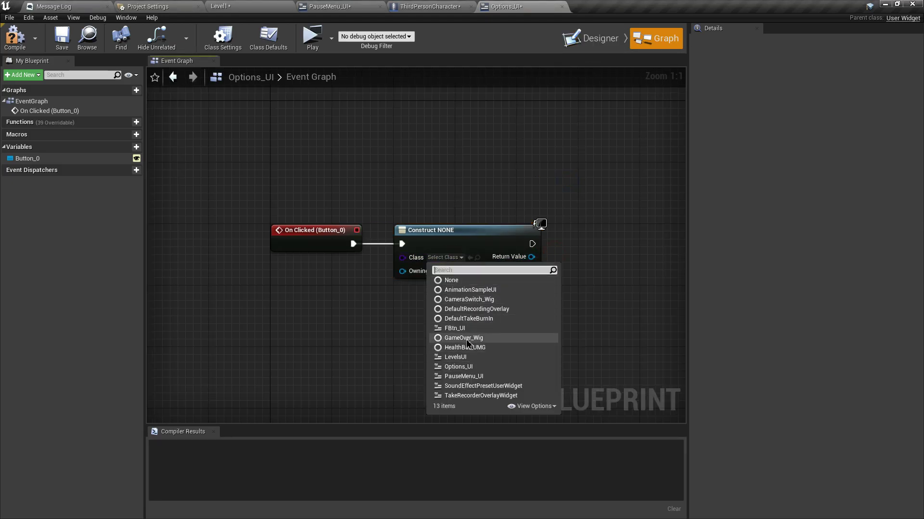
click(465, 377)
- Add an Add to Viewport node from the Create Pause Menu UI Widget node's return value
text(add to v)
drag(523, 257, 599, 224)
key(Return)
click(611, 314)
right_drag(610, 315, 461, 310)
scroll(460, 309, down, 2)
scroll(504, 245, up, 1)
- Add a Remove from Parent node in the Options_UI Event Graph and connect it after Add to Viewport
click(601, 33)
click(602, 39)
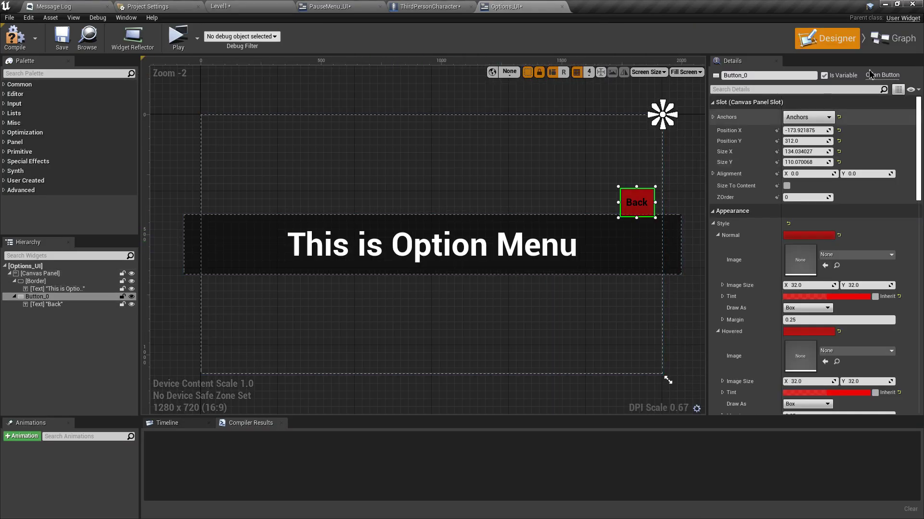
click(656, 38)
right_click(509, 265)
text(remove wid)
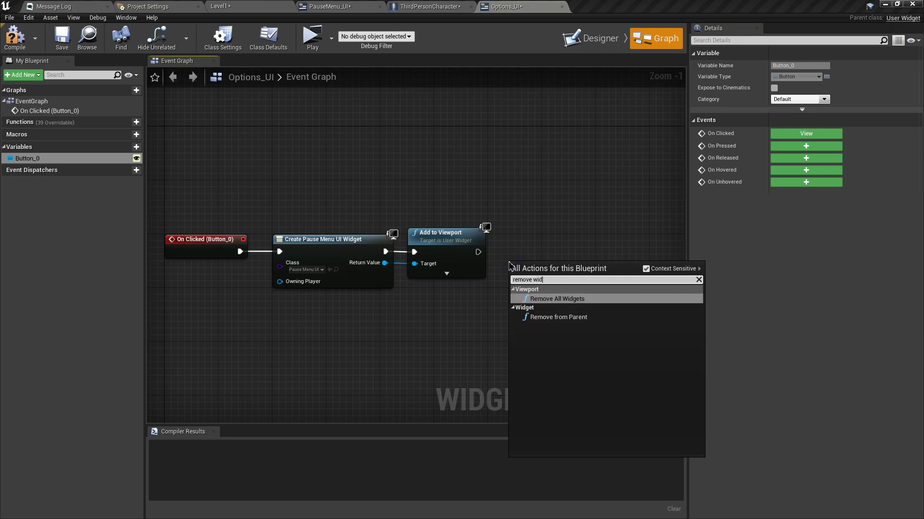
click(558, 317)
scroll(510, 267, up, 1)
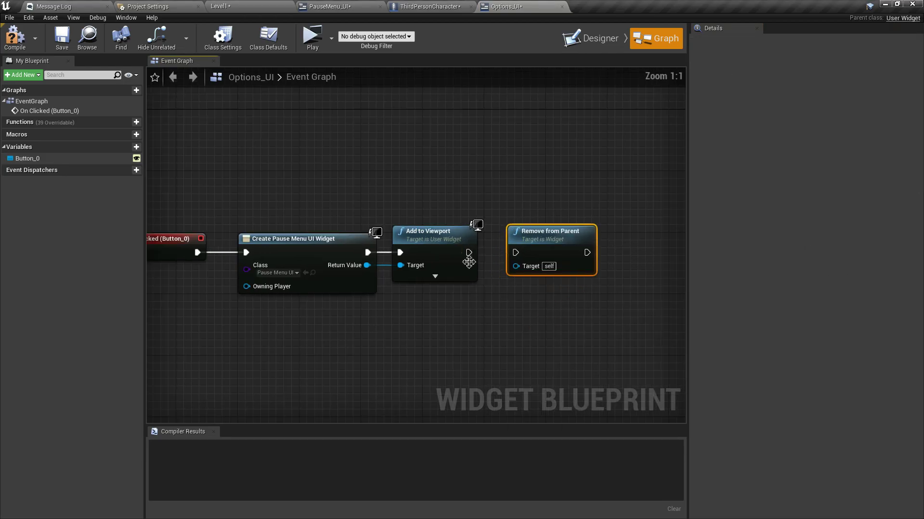
drag(514, 254, 515, 254)
- Select the Back button's whole node chain to review it and compile the Options_UI widget
scroll(515, 255, down, 5)
drag(371, 210, 557, 278)
scroll(557, 277, up, 3)
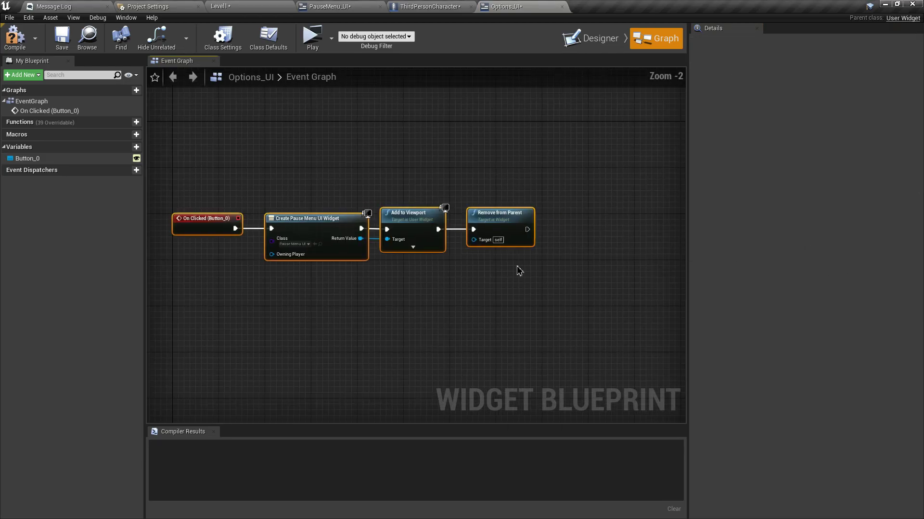
click(15, 39)
right_drag(369, 124, 466, 138)
scroll(466, 138, down, 1)
- Add an On Clicked event for the Main Menu button in the PauseMenu_UI widget
click(326, 6)
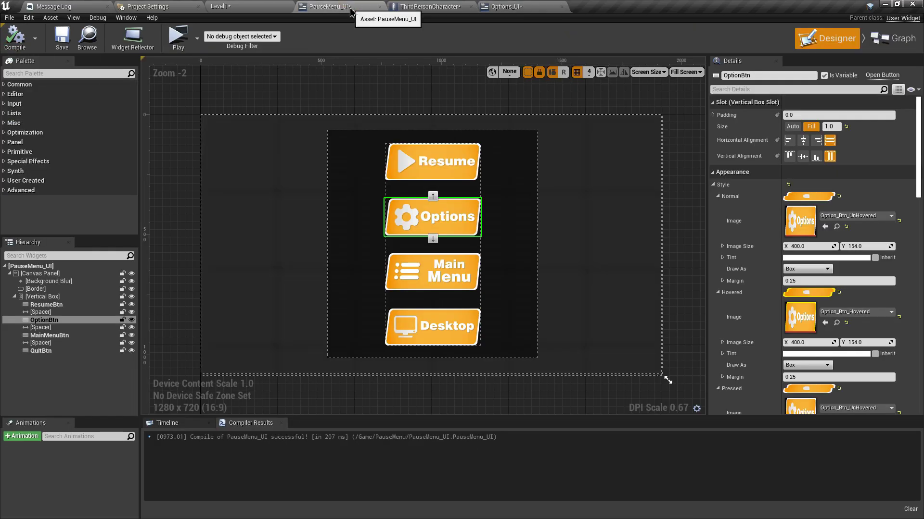
click(437, 273)
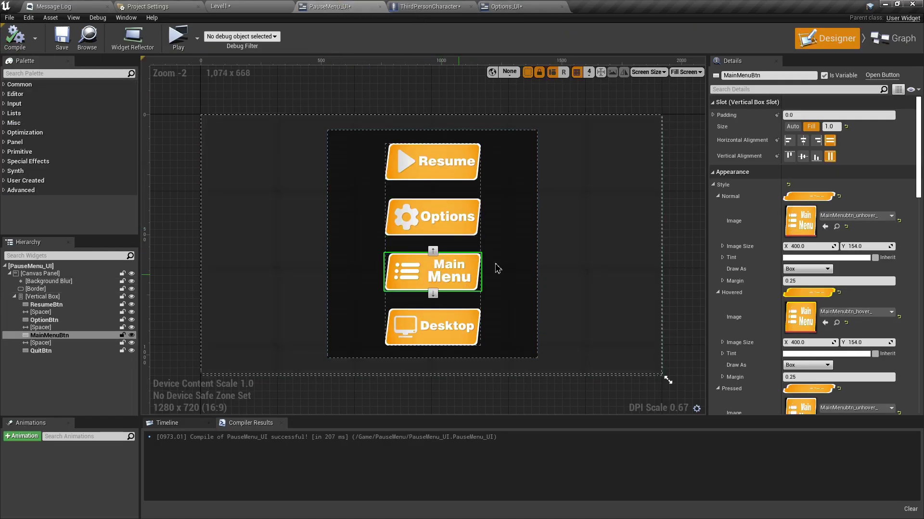
scroll(846, 254, down, 15)
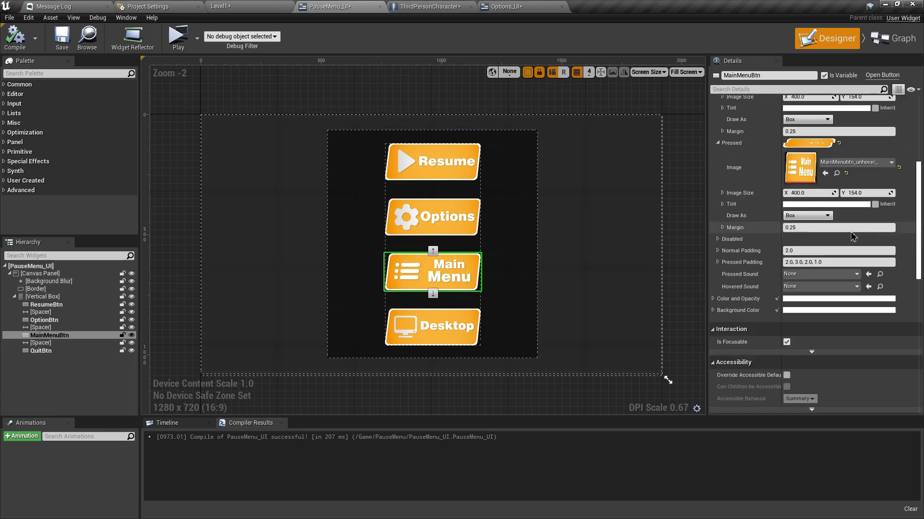
click(818, 360)
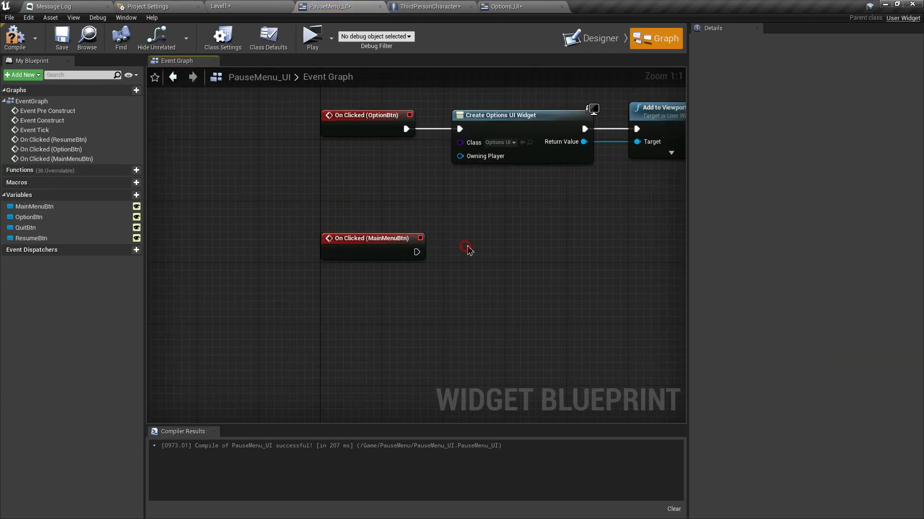
- Add an Open Level (by Object Reference) node and connect it to the On Clicked (MainMenuBtn) event
right_drag(467, 249, 428, 258)
text(open l)
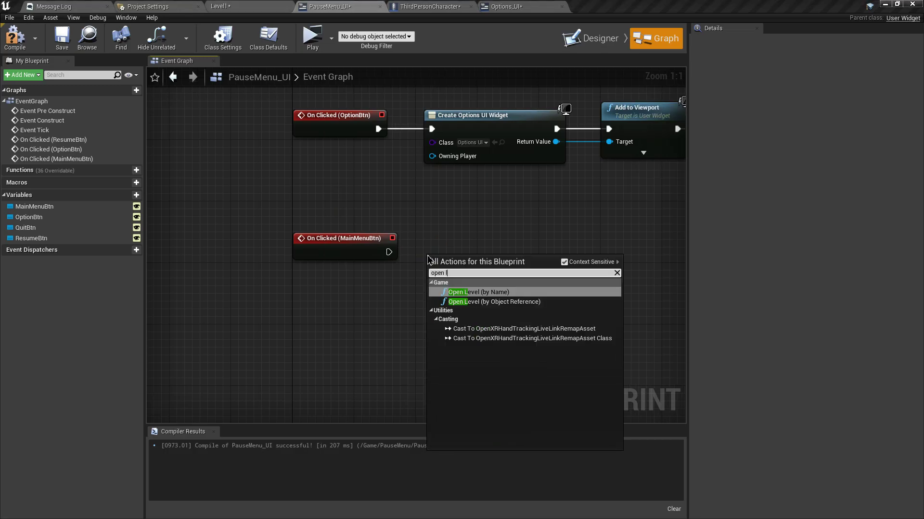
click(509, 301)
drag(481, 268, 500, 252)
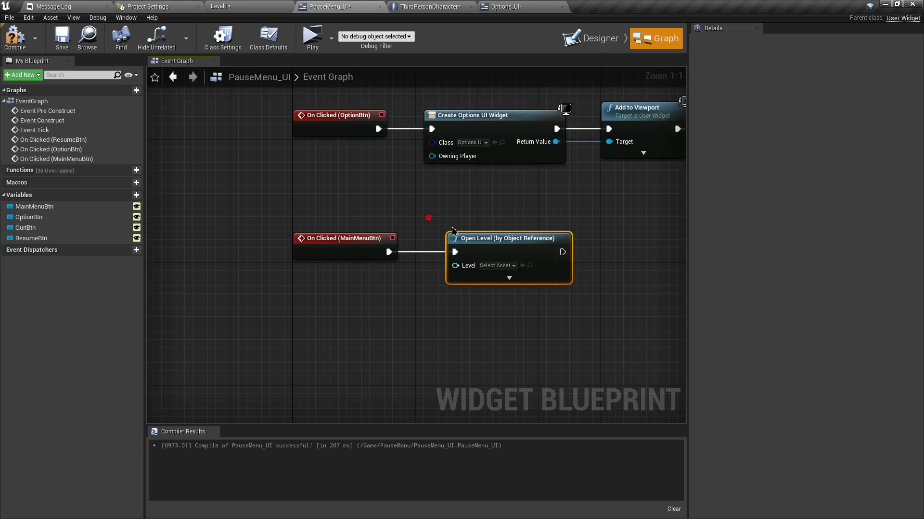
scroll(548, 296, down, 2)
scroll(548, 300, up, 2)
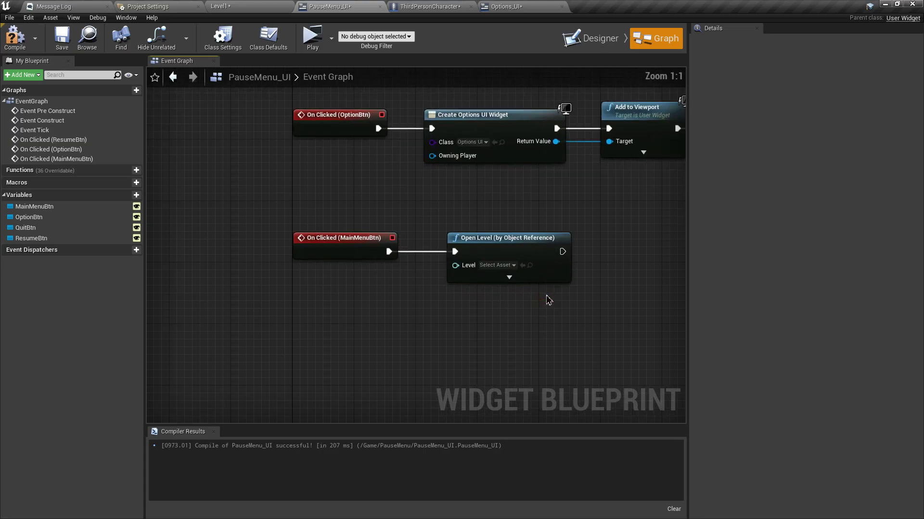
- Filter the Content folder by Level in the Level1 editor to check which maps are available
click(247, 6)
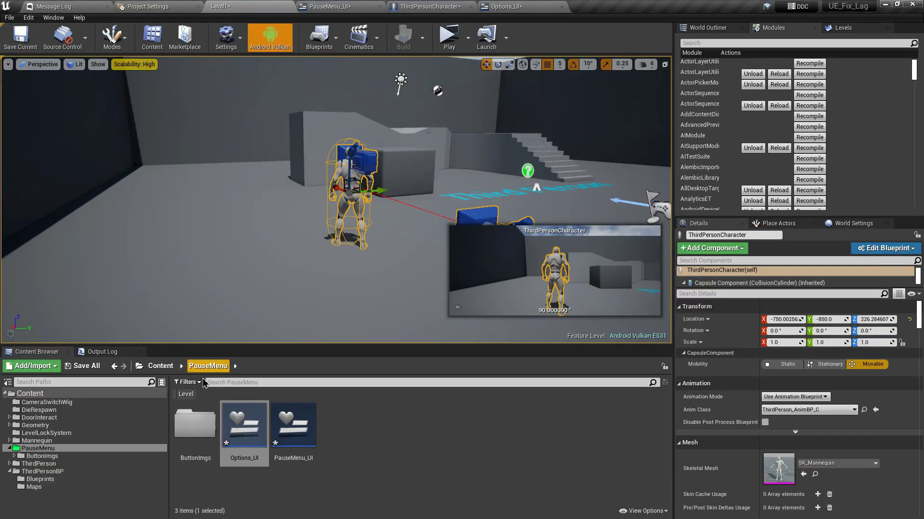
click(160, 366)
click(183, 395)
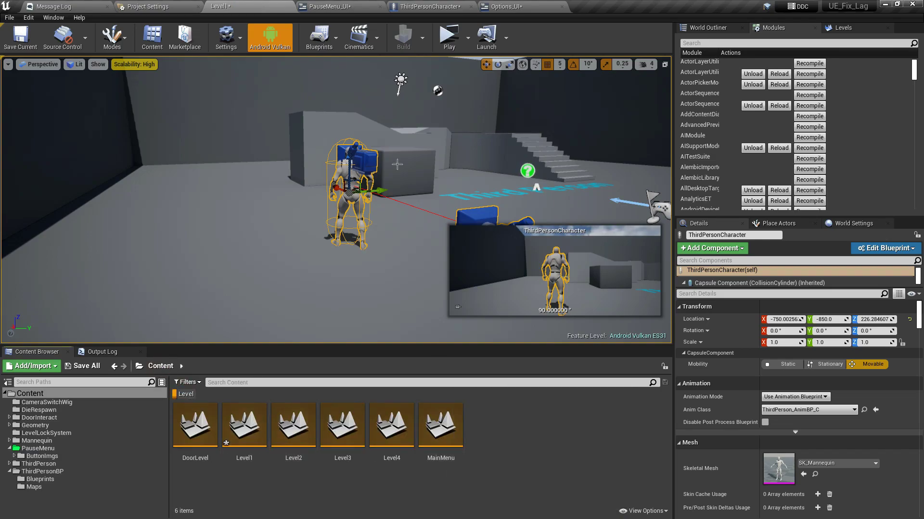
- Set the Open Level node's Level to MainMenu in the PauseMenu_UI Event Graph
click(330, 6)
click(497, 265)
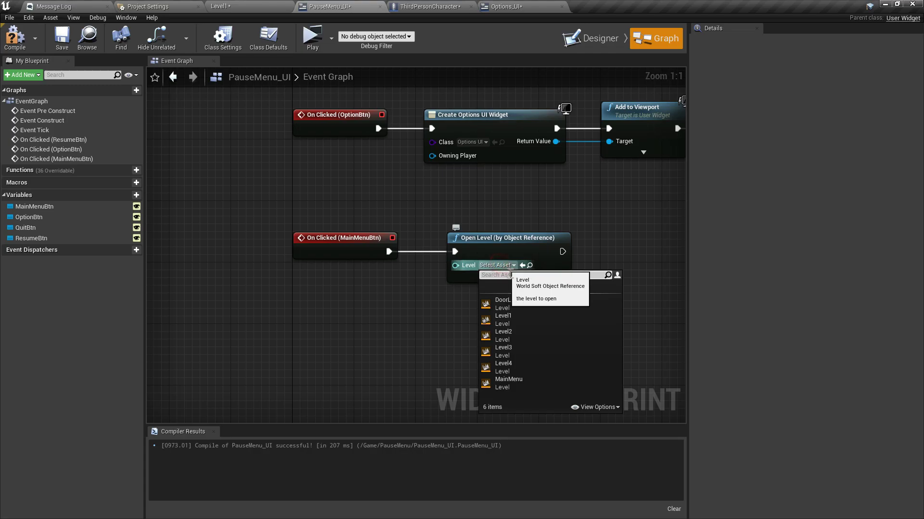
click(515, 387)
right_drag(565, 284, 463, 278)
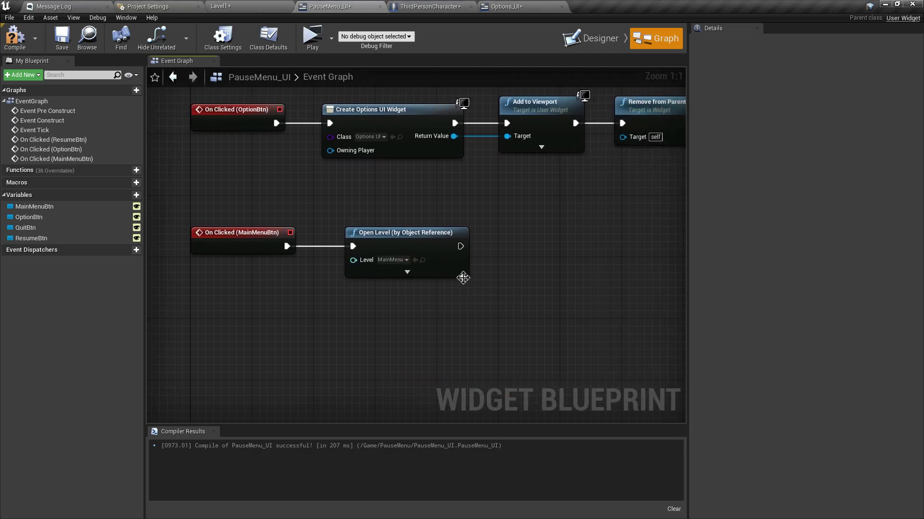
scroll(455, 278, down, 1)
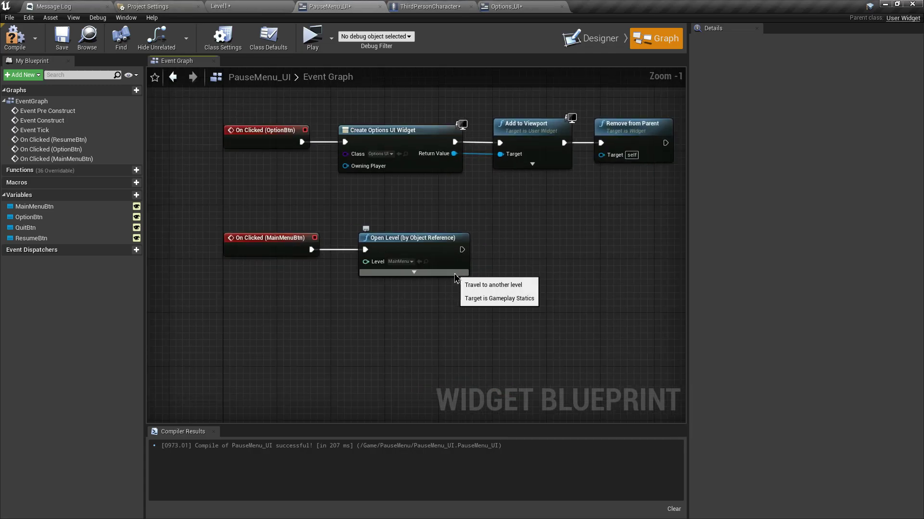
- Add an On Clicked event for the Desktop button (QuitBtn) in the PauseMenu_UI widget
click(592, 38)
click(428, 345)
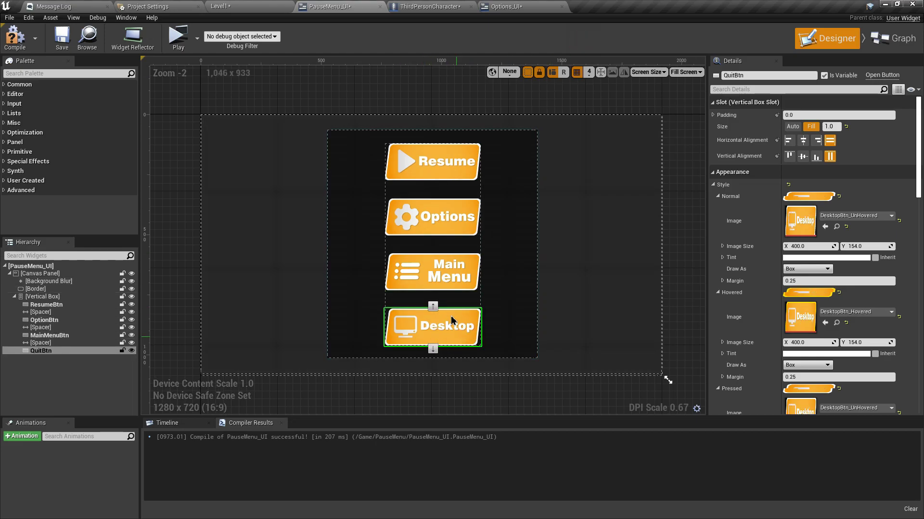
scroll(823, 330, down, 15)
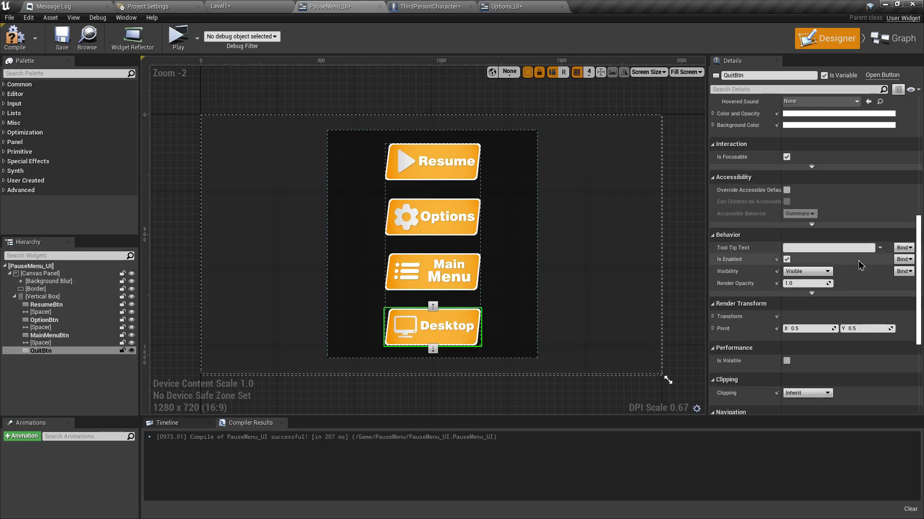
scroll(822, 330, down, 1)
click(818, 355)
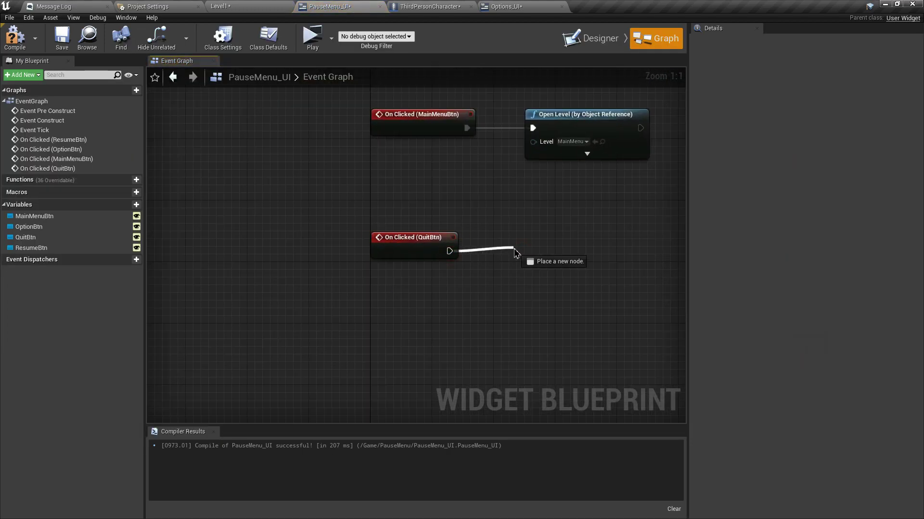
- Connect a Quit Game node with Quit Preference set to Quit to the On Clicked (QuitBtn) event and compile the widget
drag(514, 251, 513, 251)
text(quit)
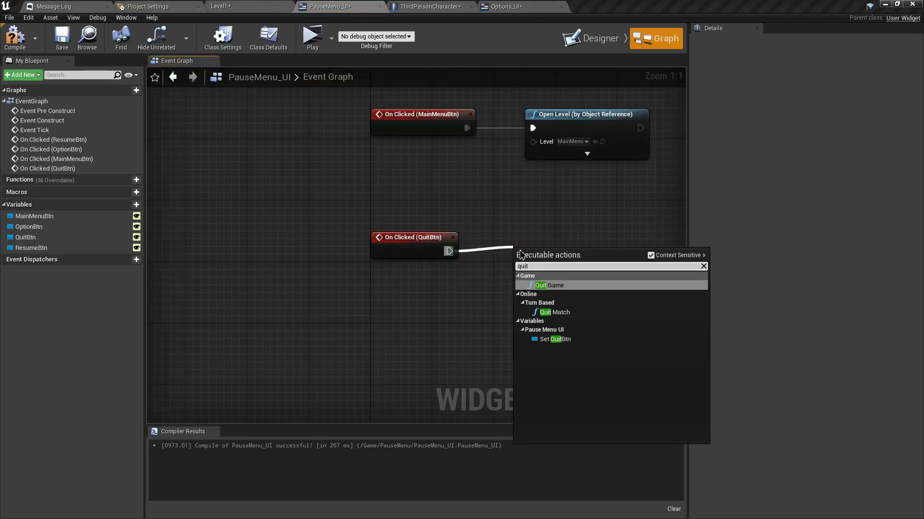
click(549, 286)
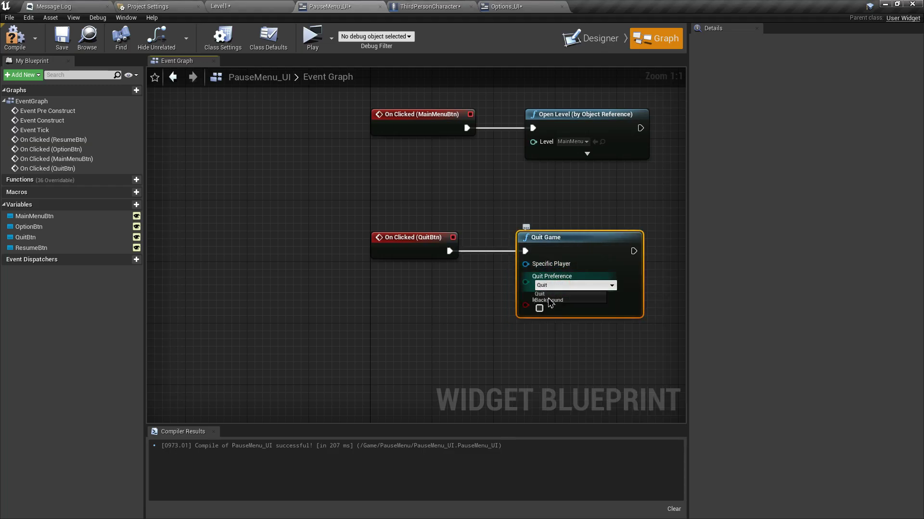
click(552, 294)
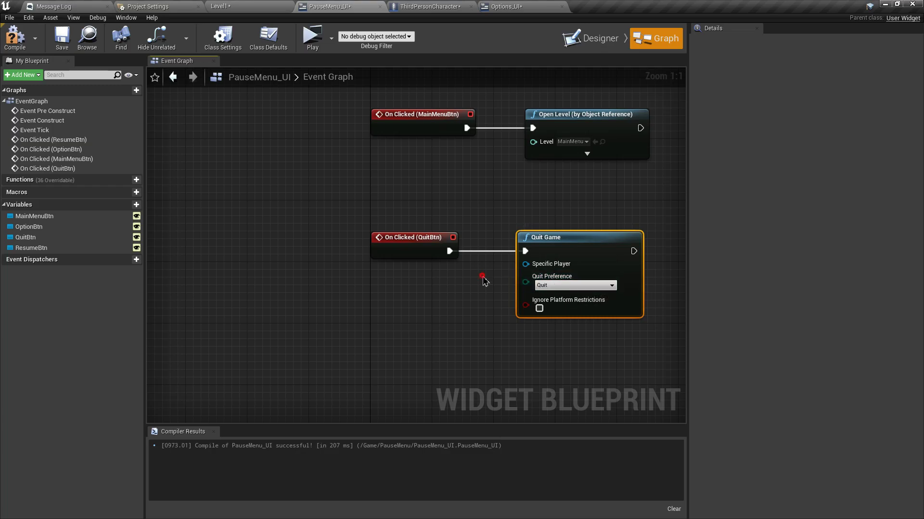
scroll(553, 241, down, 3)
right_drag(553, 242, 479, 241)
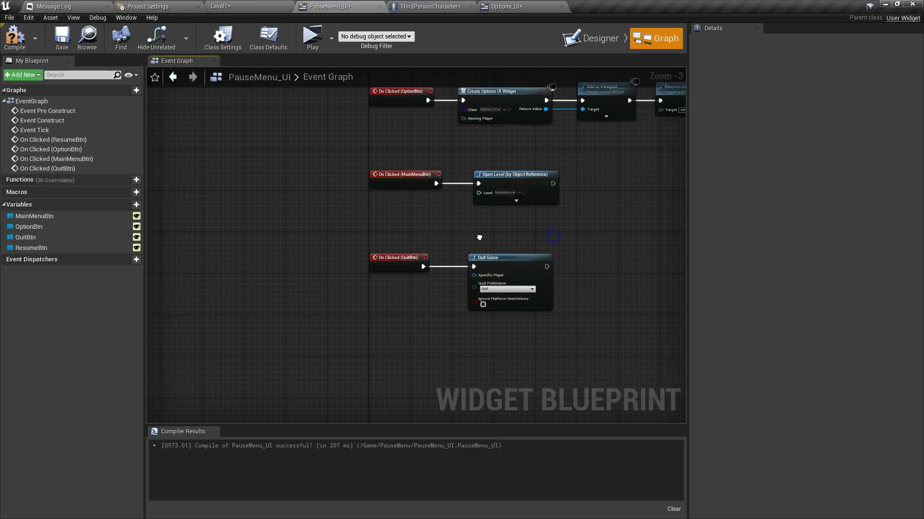
click(15, 38)
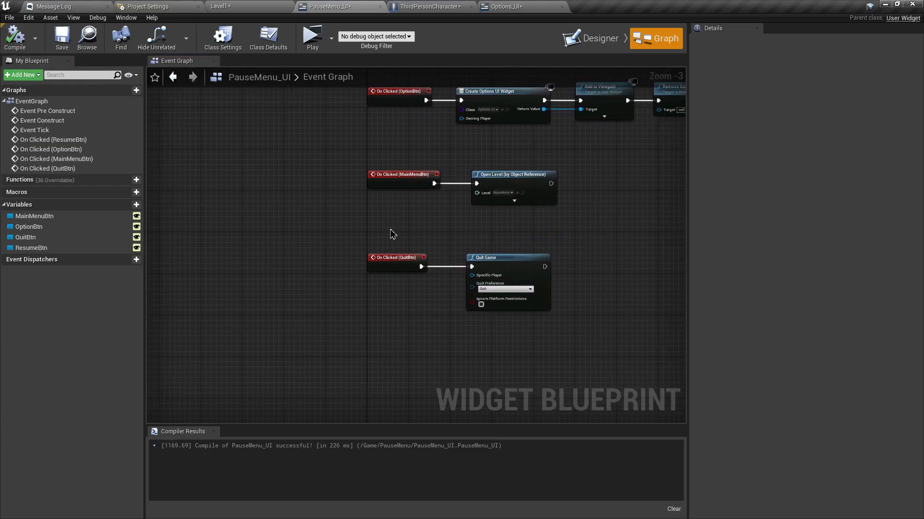
scroll(489, 234, down, 1)
- Start a play test of Level1 and make the character run and jump around
click(226, 6)
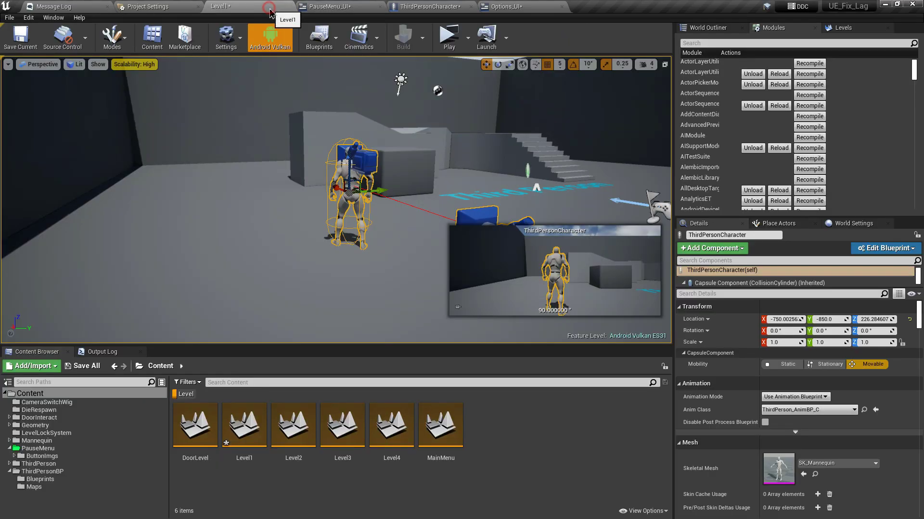
click(449, 35)
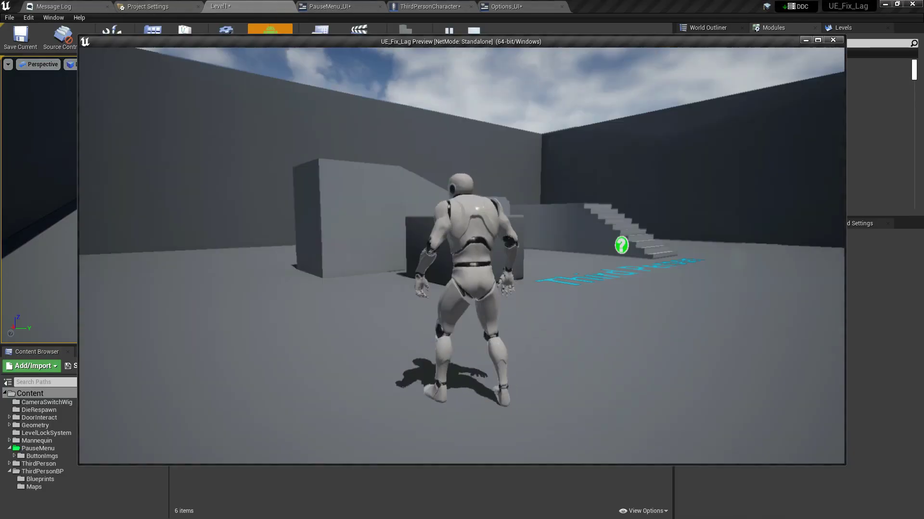
key(w)
key(d)
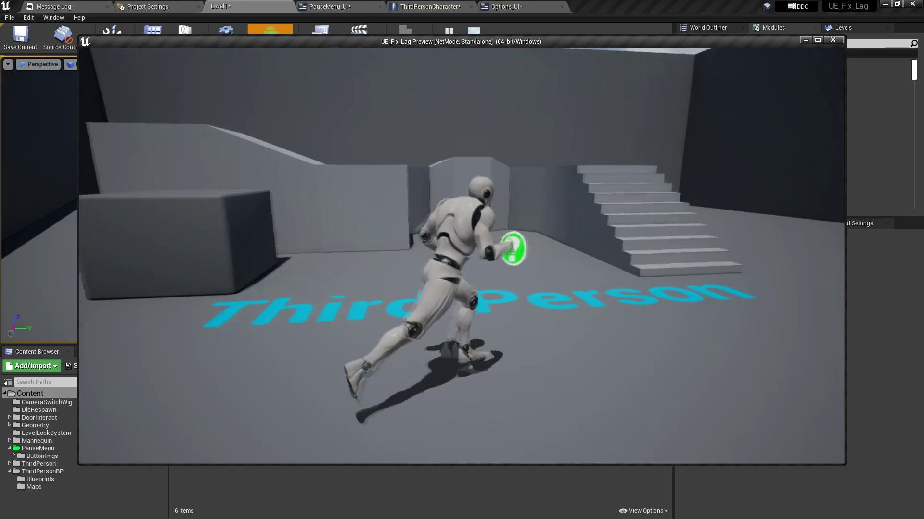
key(s)
key(space)
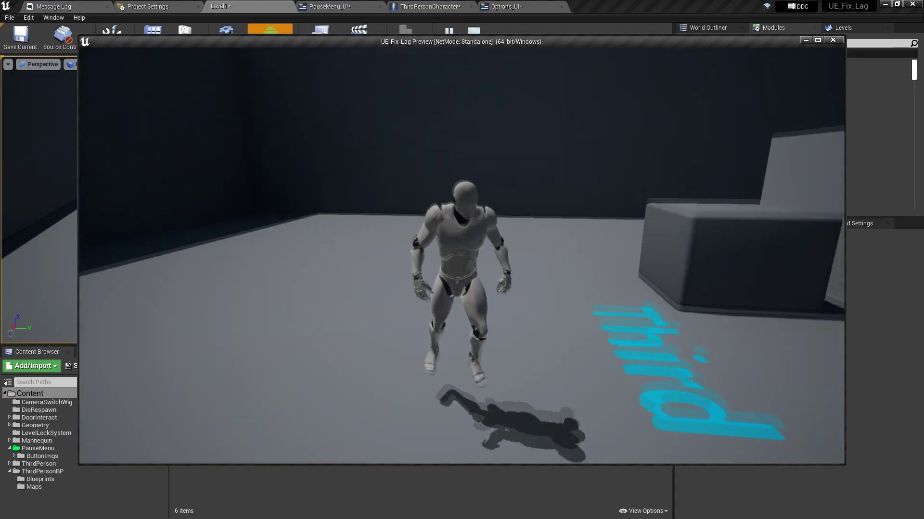
- Test pausing the game and resuming it with the Resume button twice
key(p)
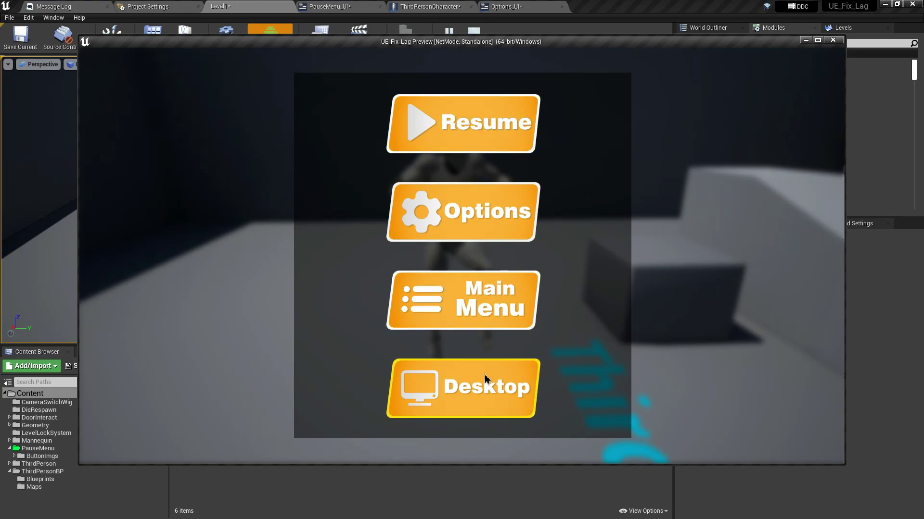
click(478, 140)
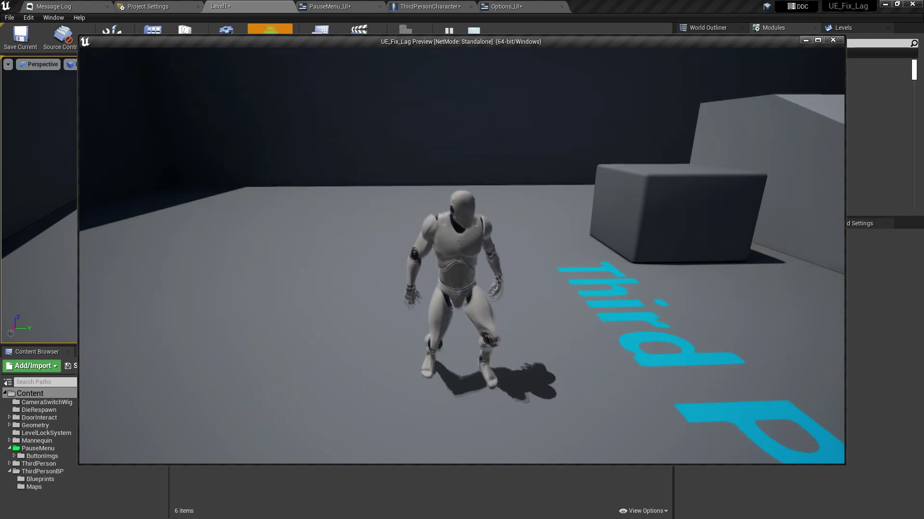
key(p)
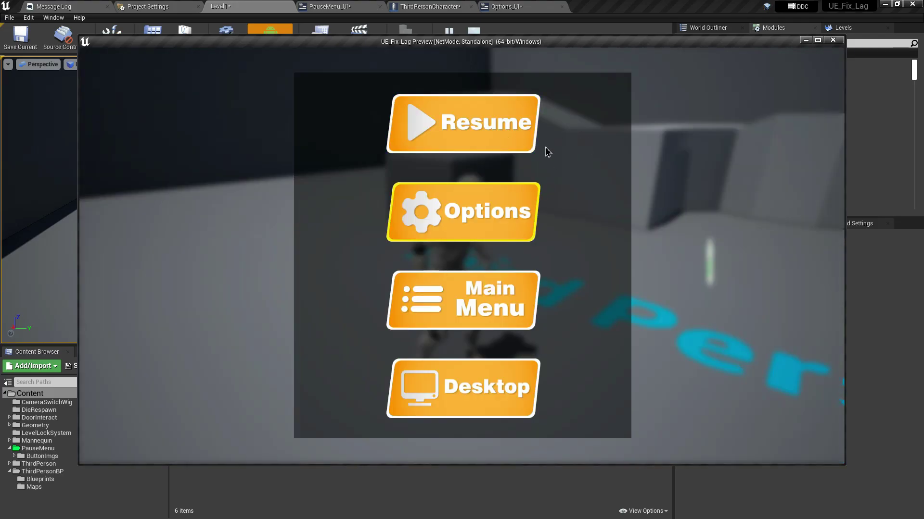
click(499, 124)
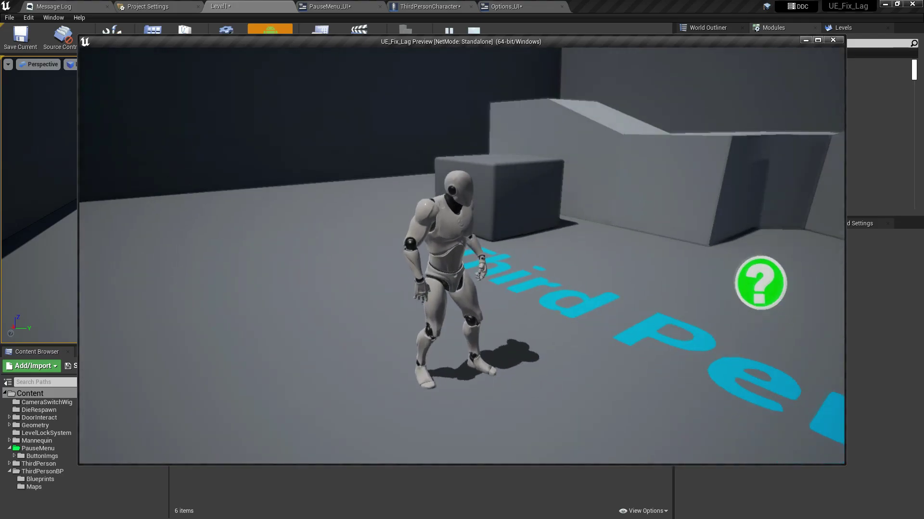
- Pause the game again and test opening the Options menu and returning with its Back button
key(p)
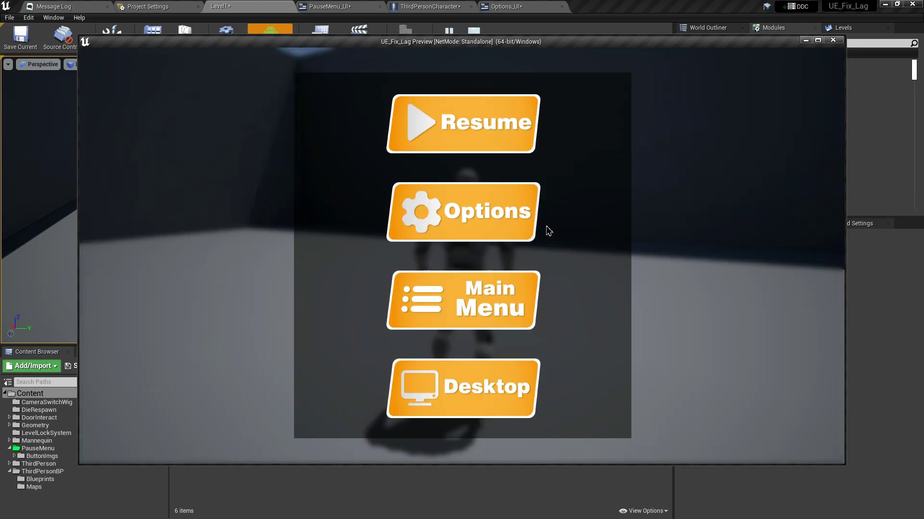
click(474, 213)
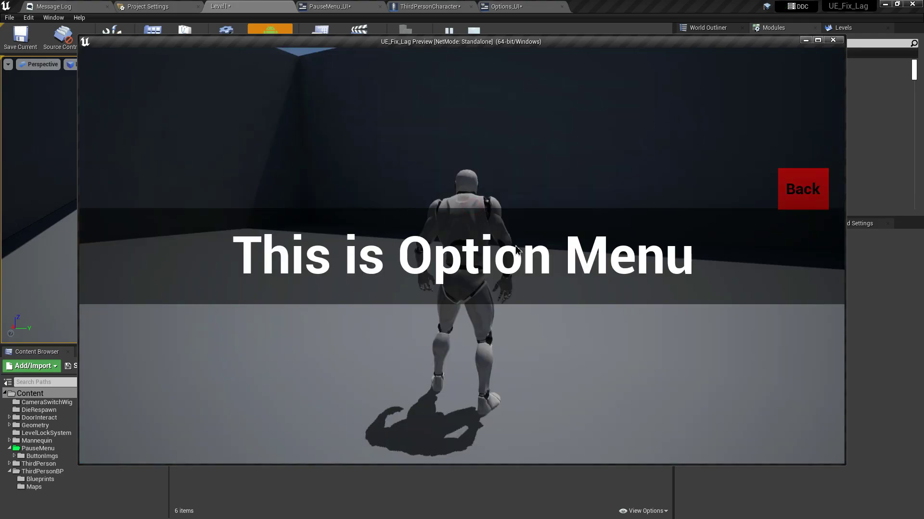
click(812, 198)
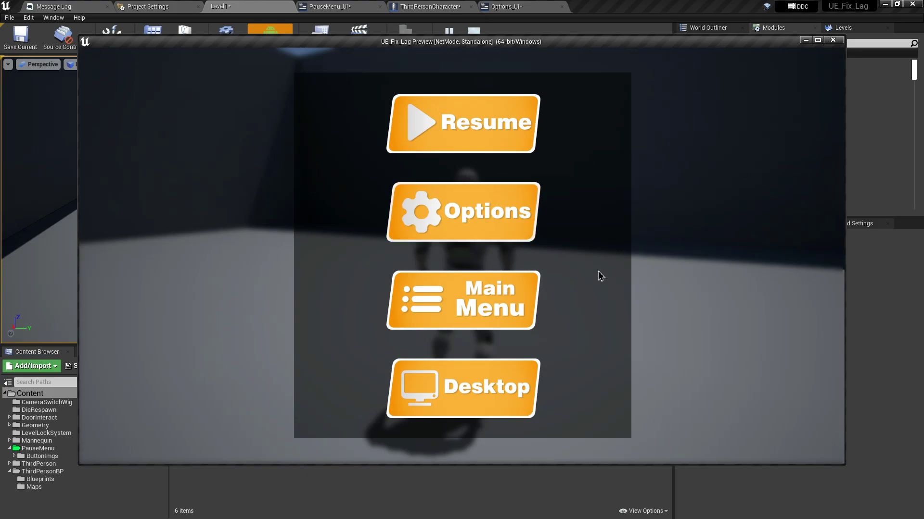
- Test the pause menu's Main Menu button and start Level1 from the level selection screen
click(491, 305)
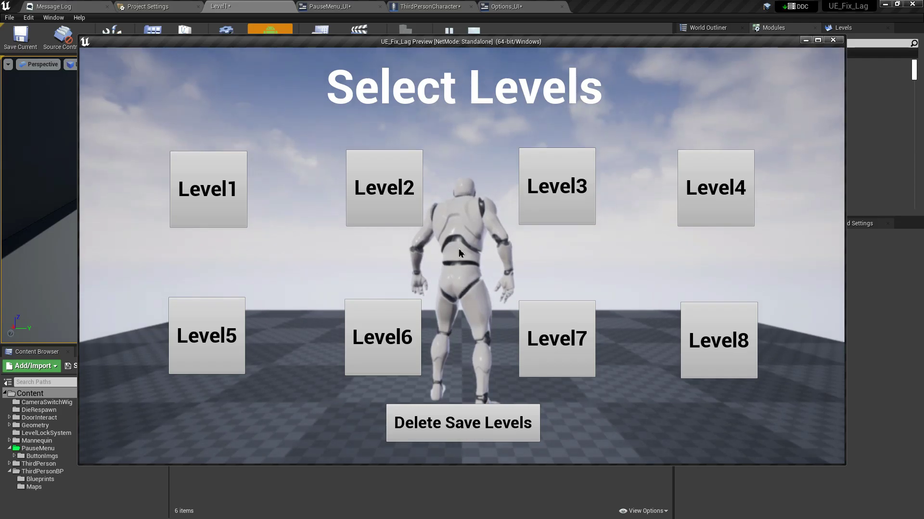
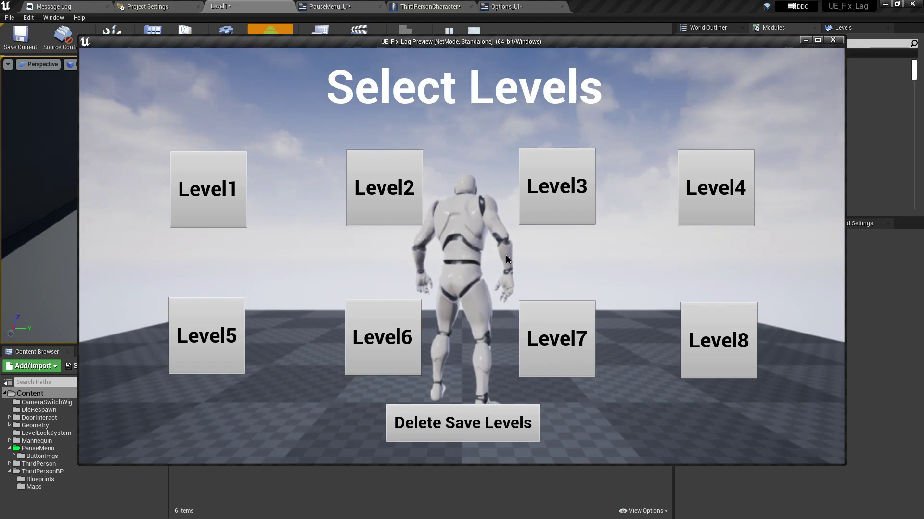
click(214, 189)
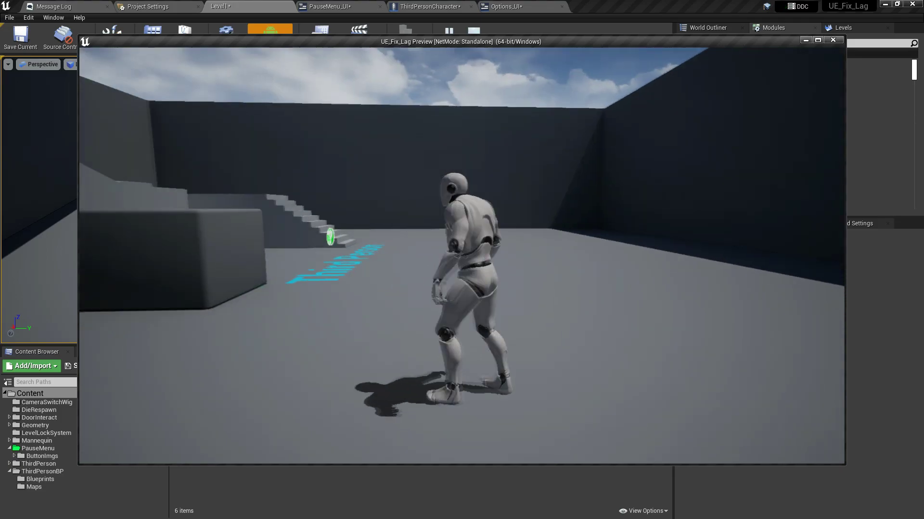
- Run and jump with the character, pause the game, and test quitting with the Desktop button
key(w)
key(w)
key(space)
key(p)
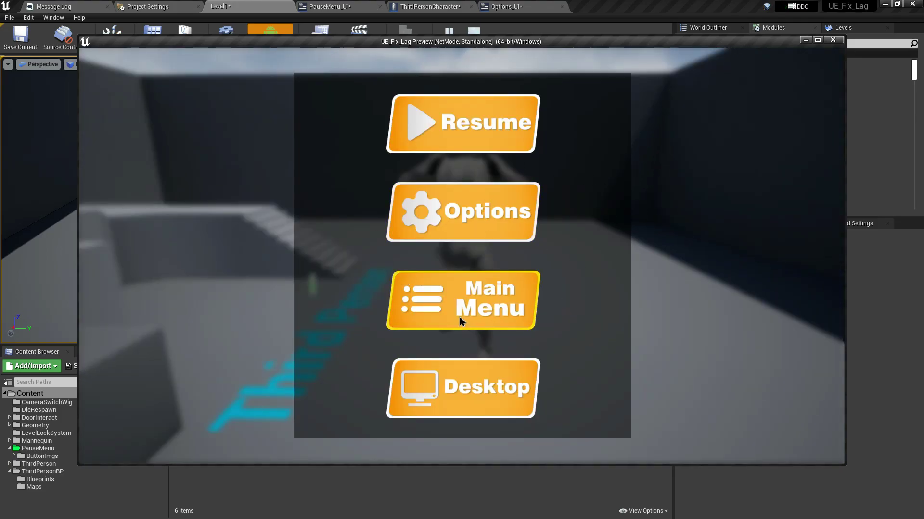
click(484, 394)
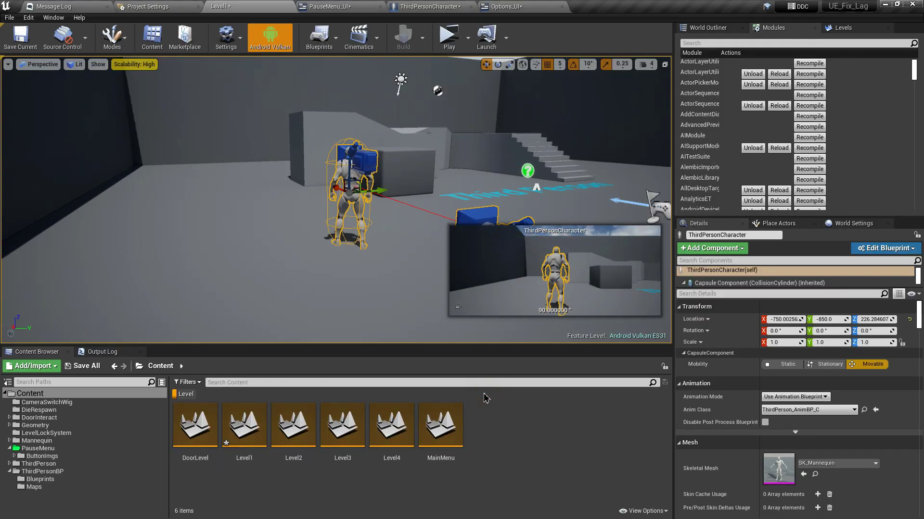
key(s)
right_drag(321, 210, 321, 210)
key(w)
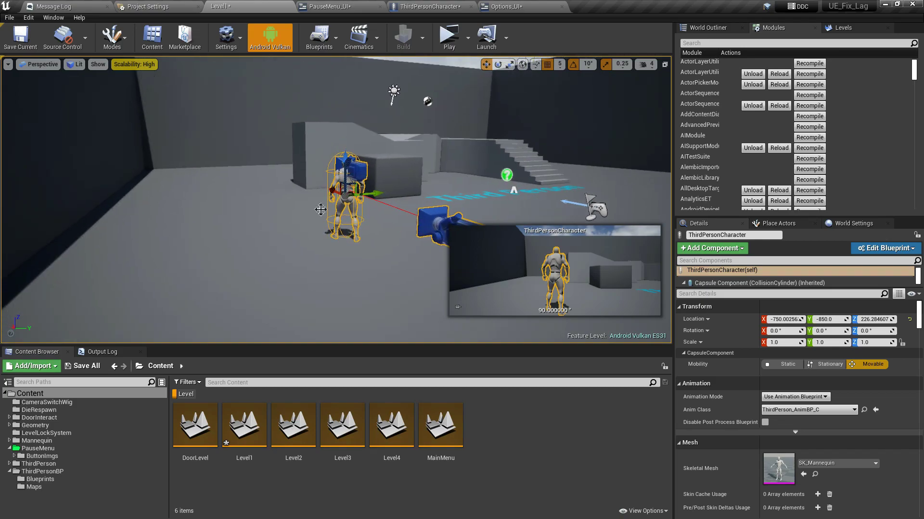
key(d)
right_drag(493, 189, 431, 172)
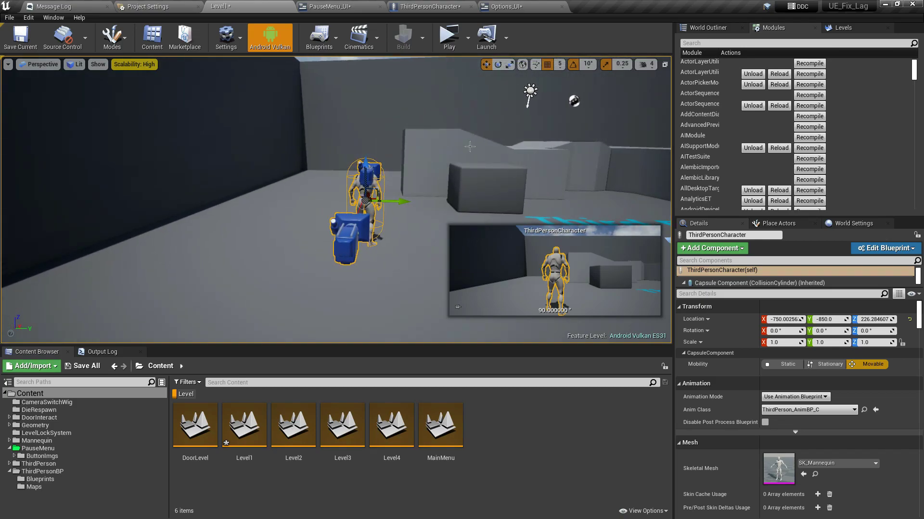
- Add an On Hovered event for ResumeBtn in PauseMenu_UI and place it below the QuitBtn click event
click(353, 6)
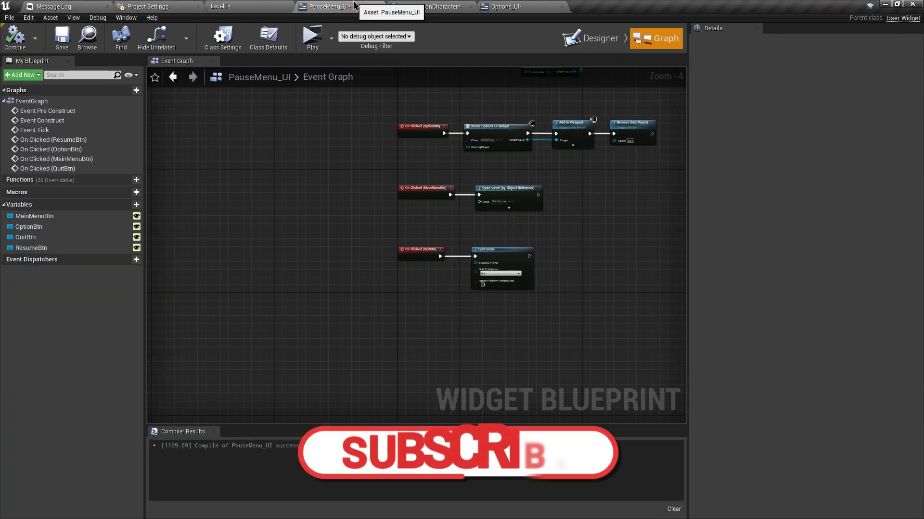
click(588, 38)
click(431, 166)
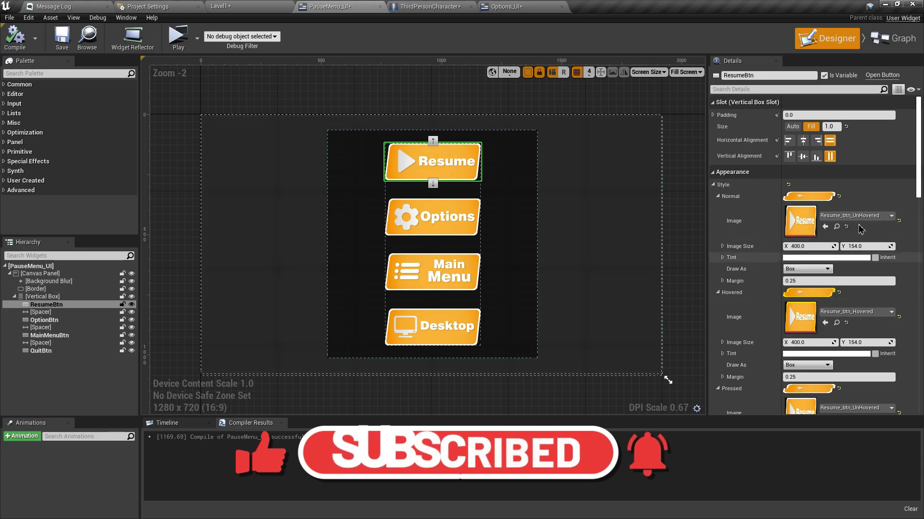
scroll(868, 199, down, 15)
scroll(869, 200, down, 5)
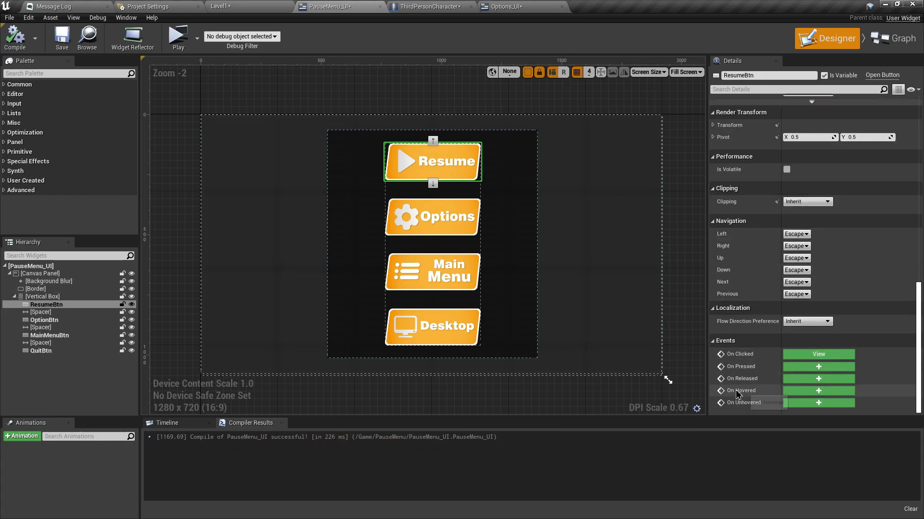
click(813, 392)
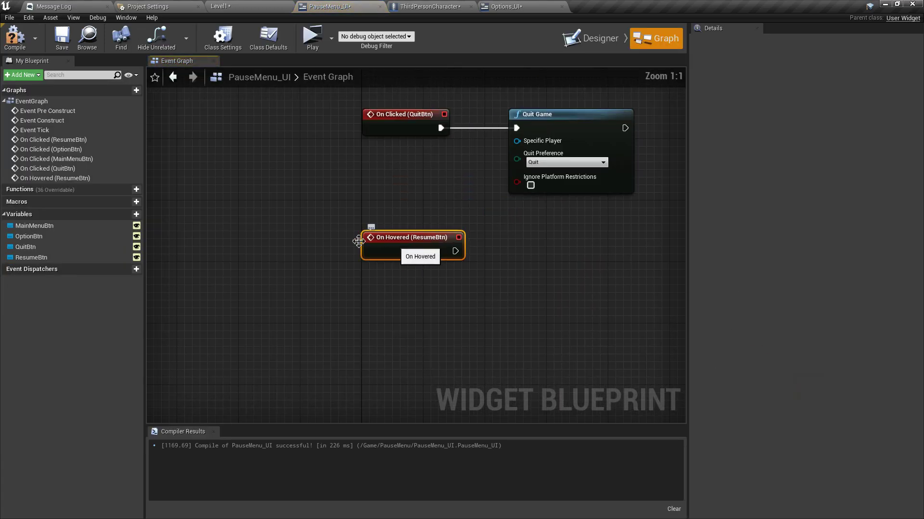
drag(399, 238, 400, 260)
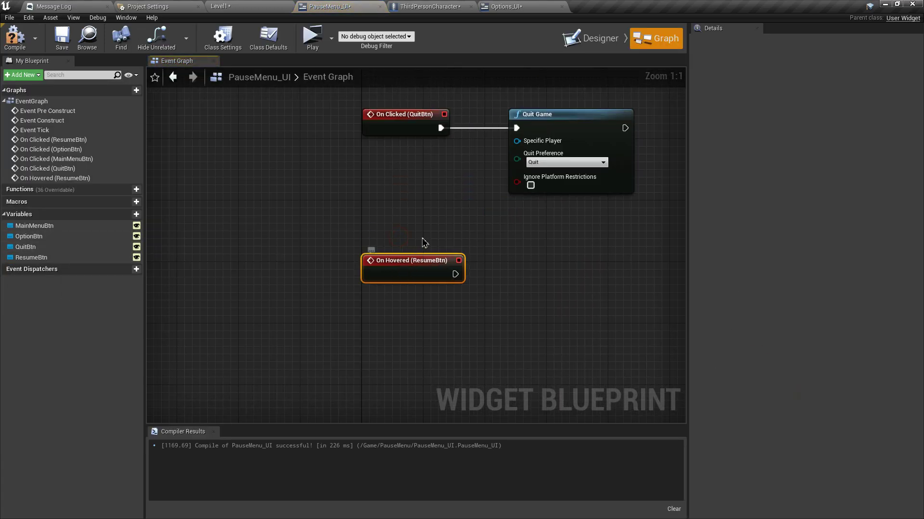
- Connect the ResumeBtn hover event to a Set Render Scale node targeting ResumeBtn, with scale X 1.1 and Y 1.1
drag(448, 292, 450, 293)
right_drag(450, 293, 335, 283)
drag(37, 259, 468, 256)
text(set render s)
key(Return)
drag(435, 281, 436, 281)
drag(449, 276, 455, 265)
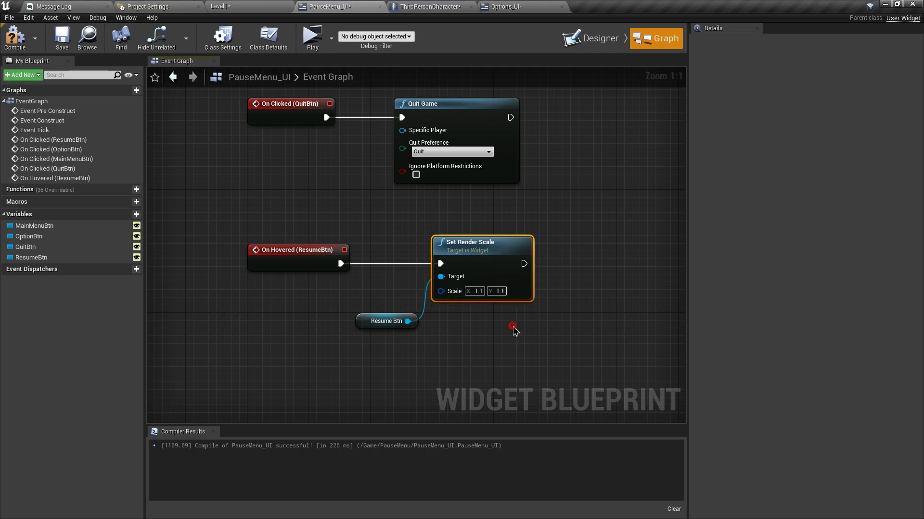
right_drag(448, 342, 455, 302)
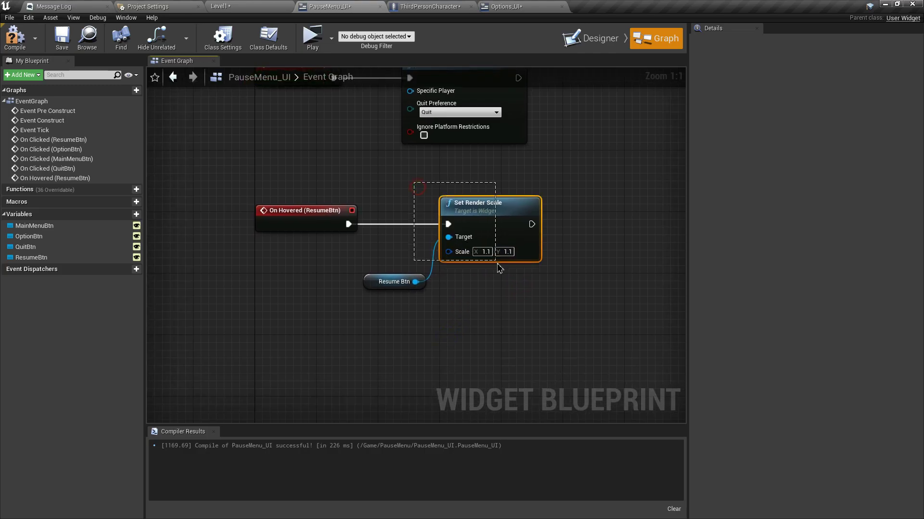
- Add an On Unhovered event for ResumeBtn and place it below the hover event
click(397, 283)
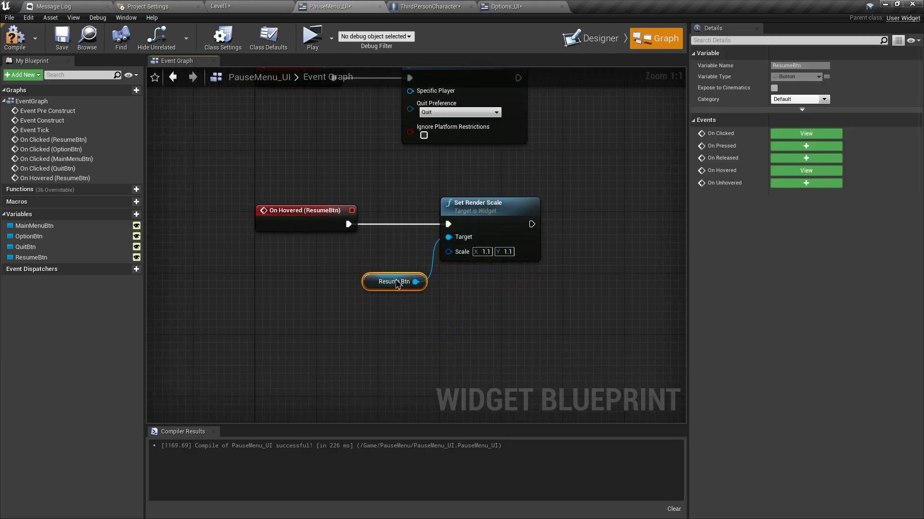
click(44, 258)
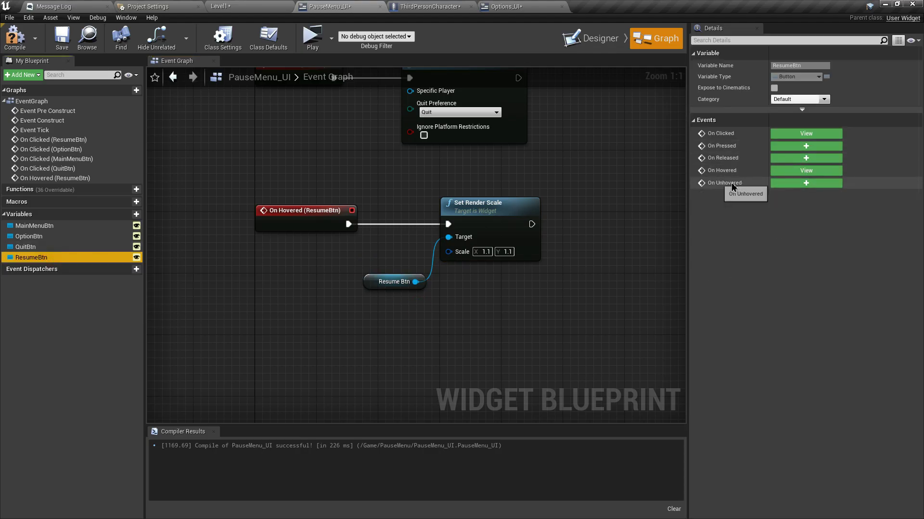
click(806, 183)
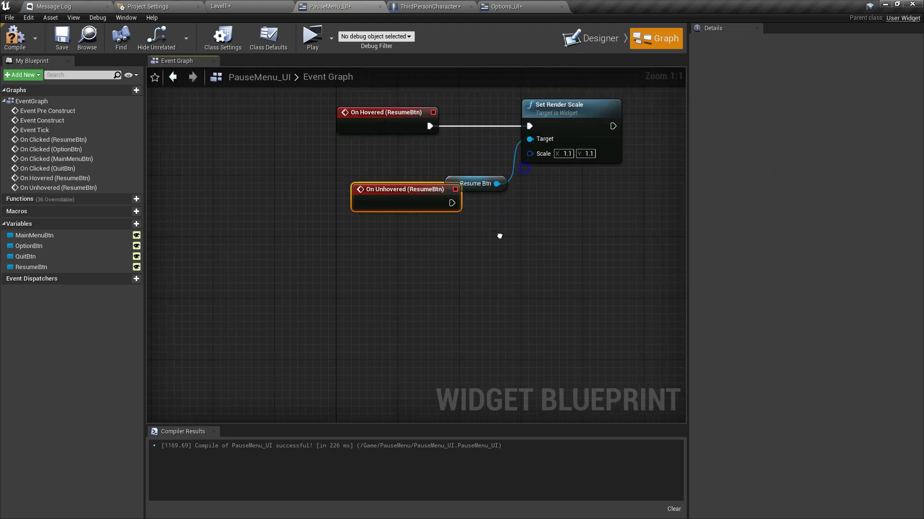
drag(386, 256, 362, 280)
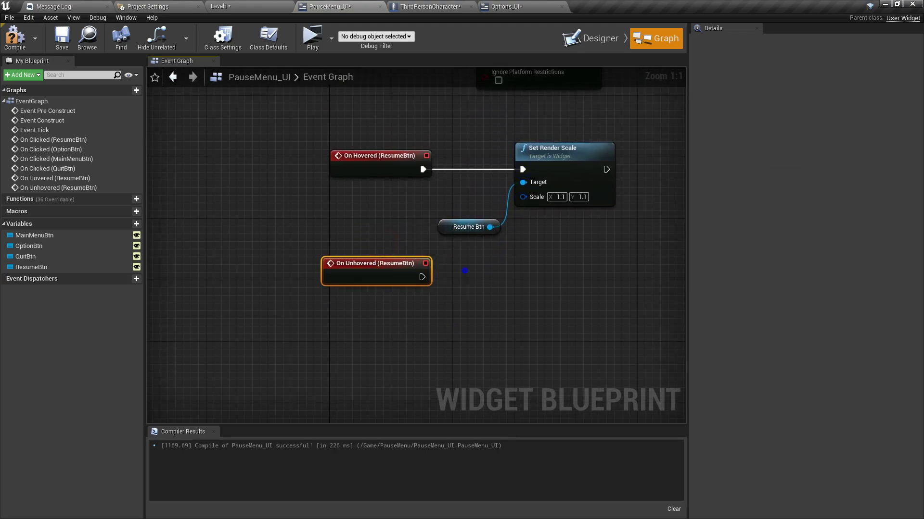
- Duplicate the Set Render Scale node with scale 1.0 on both axes and wire it to the ResumeBtn unhover event and ResumeBtn target
right_drag(465, 270, 431, 270)
click(528, 178)
key(ctrl+c)
key(ctrl+v)
drag(544, 277, 529, 269)
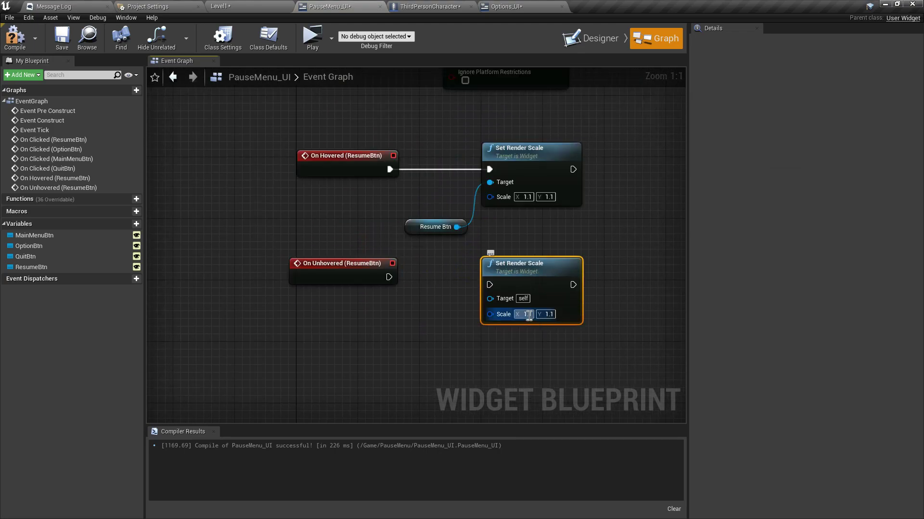
text(1)
key(Return)
drag(550, 280, 542, 273)
drag(456, 226, 498, 271)
scroll(436, 304, down, 3)
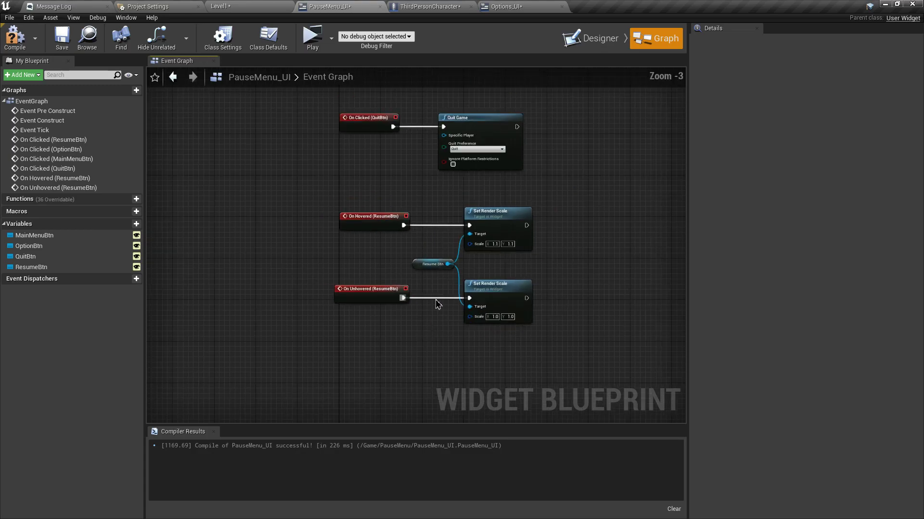
drag(375, 299, 384, 302)
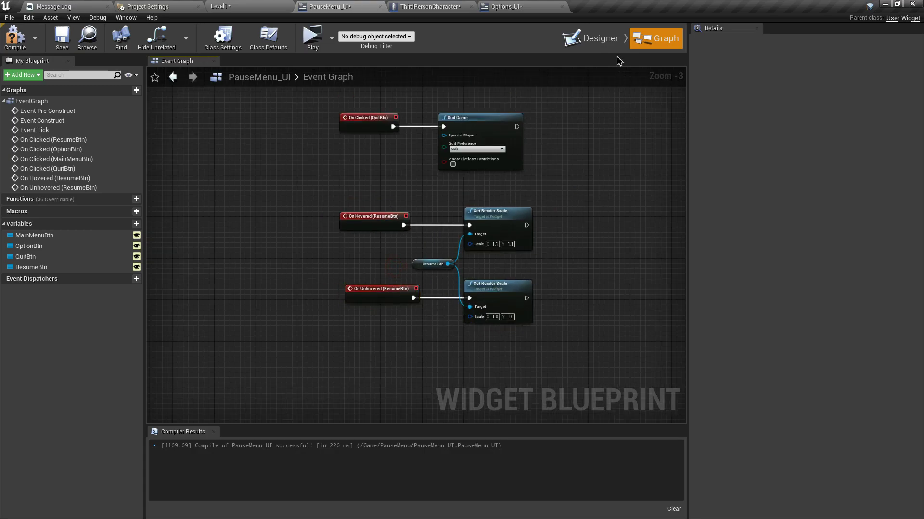
- Add OptionBtn On Hovered and On Unhovered events and connect them to Set Render Scale nodes of 1.1 and 1.0
click(590, 38)
click(433, 218)
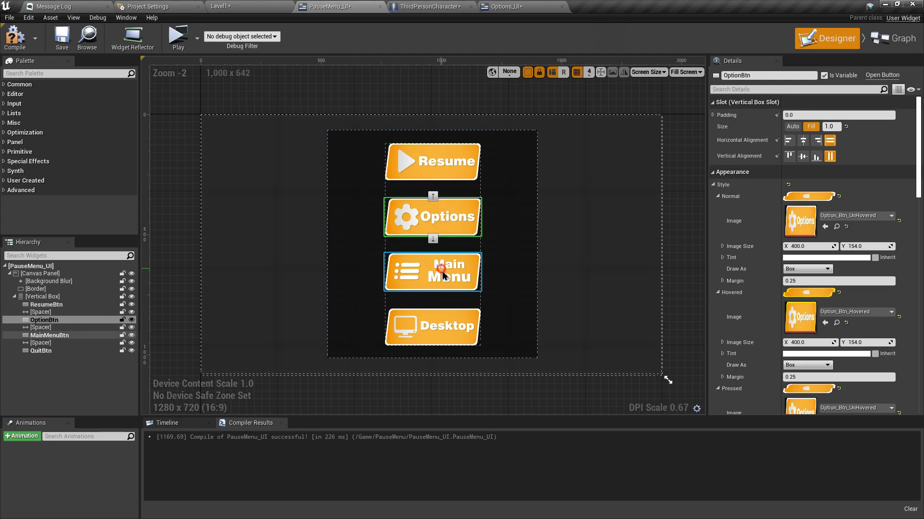
click(433, 327)
click(433, 217)
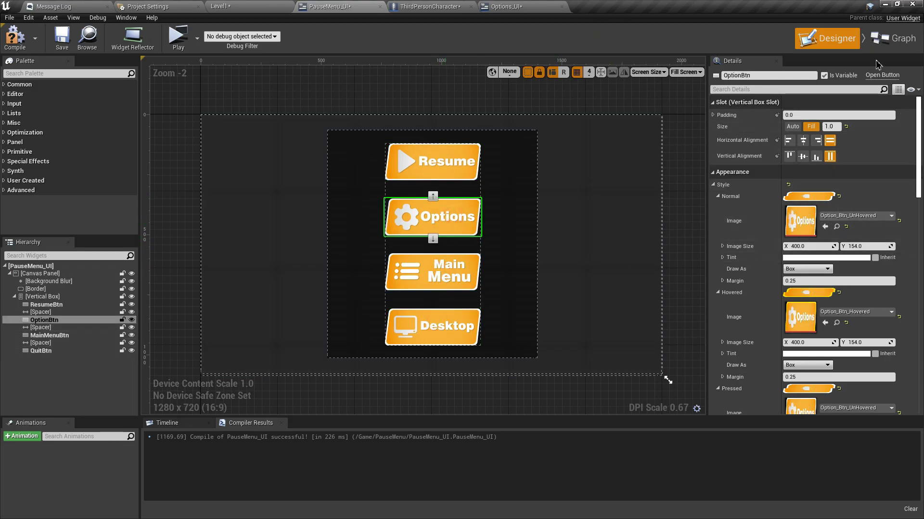
click(893, 38)
click(30, 258)
key(ctrl+c)
key(ctrl+v)
drag(353, 227, 450, 227)
drag(353, 289, 450, 335)
drag(303, 274, 312, 306)
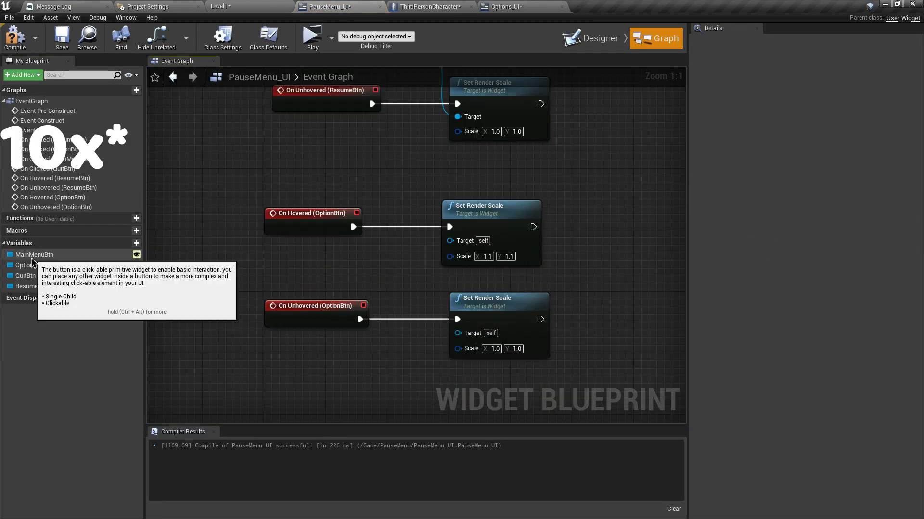
- Add an OptionBtn reference and connect it to the target of both OptionBtn Set Render Scale nodes
drag(24, 265, 356, 253)
drag(400, 253, 449, 241)
drag(399, 253, 458, 333)
- Build the MainMenuBtn hovered and unhovered events with Set Render Scale nodes of 1.1 and 1.0 targeting MainMenuBtn
click(34, 254)
click(806, 170)
click(806, 181)
key(ctrl+v)
drag(375, 295, 466, 288)
drag(34, 274, 331, 258)
drag(391, 257, 449, 331)
- Build the QuitBtn hovered and unhovered events with their own Set Render Scale nodes targeting QuitBtn
click(29, 295)
click(806, 173)
click(806, 186)
key(ctrl+v)
drag(354, 278, 465, 272)
drag(336, 284, 343, 277)
drag(26, 314, 371, 212)
drag(423, 218, 479, 297)
- Arrange the four buttons' hover node groups in a two-by-two grid and enclose the graph's node groups in comment boxes
scroll(553, 204, down, 5)
drag(552, 235, 404, 418)
drag(356, 243, 525, 123)
click(433, 222)
drag(433, 222, 604, 327)
drag(476, 235, 303, 243)
right_drag(385, 298, 385, 229)
drag(440, 269, 608, 372)
drag(470, 281, 495, 177)
right_drag(433, 192, 447, 268)
click(498, 305)
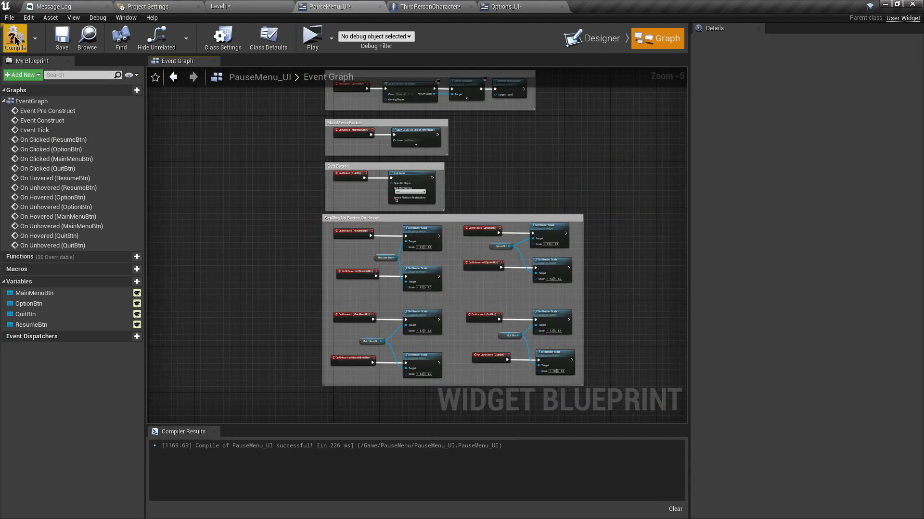
- Compile and save PauseMenu_UI, and start a play session of Level1
click(15, 40)
click(62, 39)
click(254, 5)
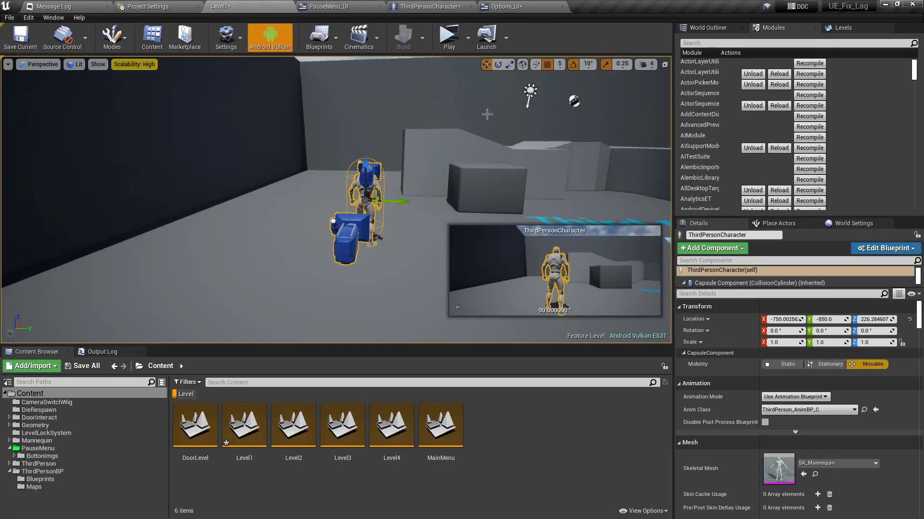
click(449, 35)
- Run and jump with the character, pause the game, and check the buttons' hover scaling before resuming with Resume
key(w)
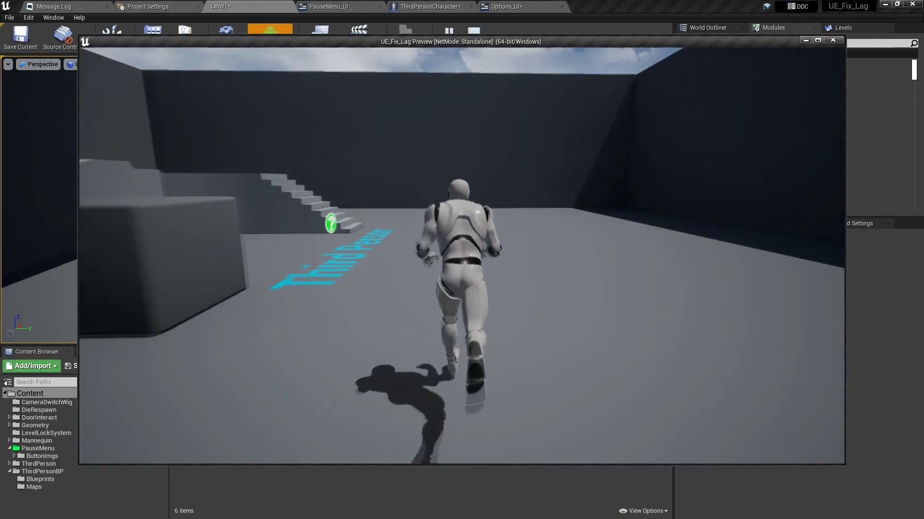
key(space)
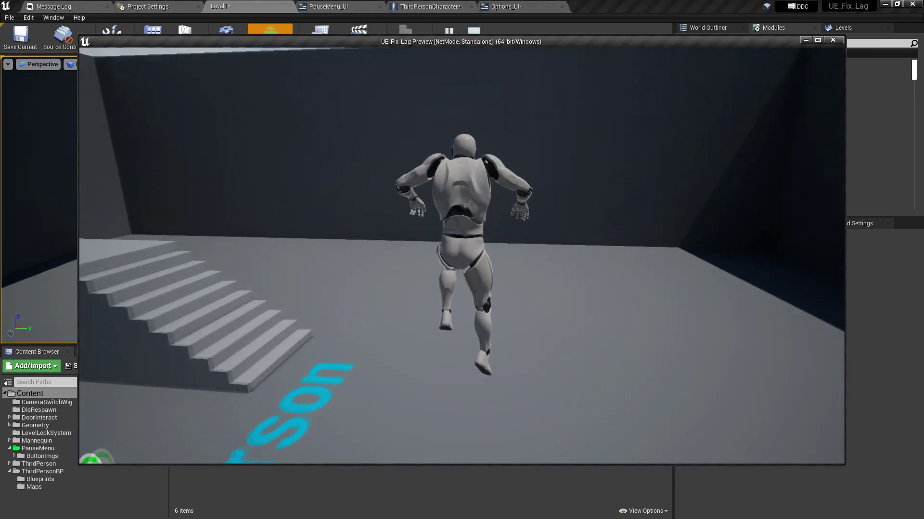
key(p)
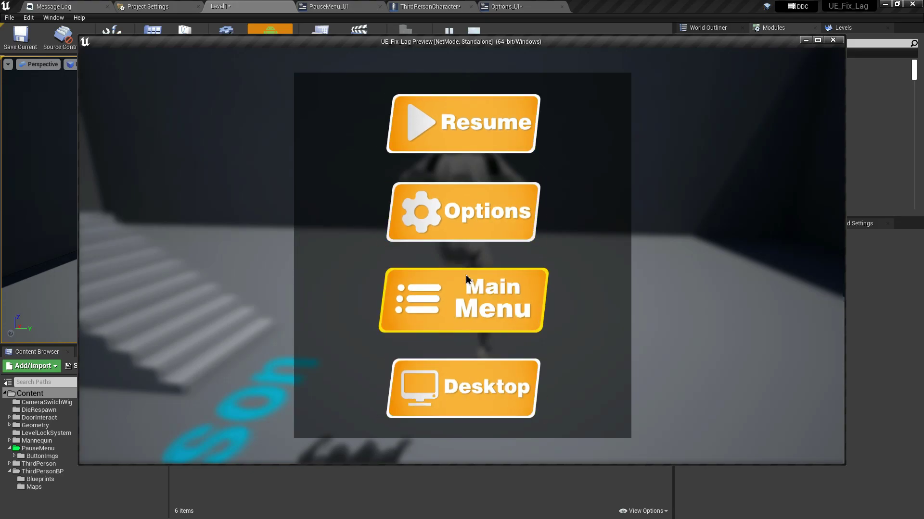
click(495, 124)
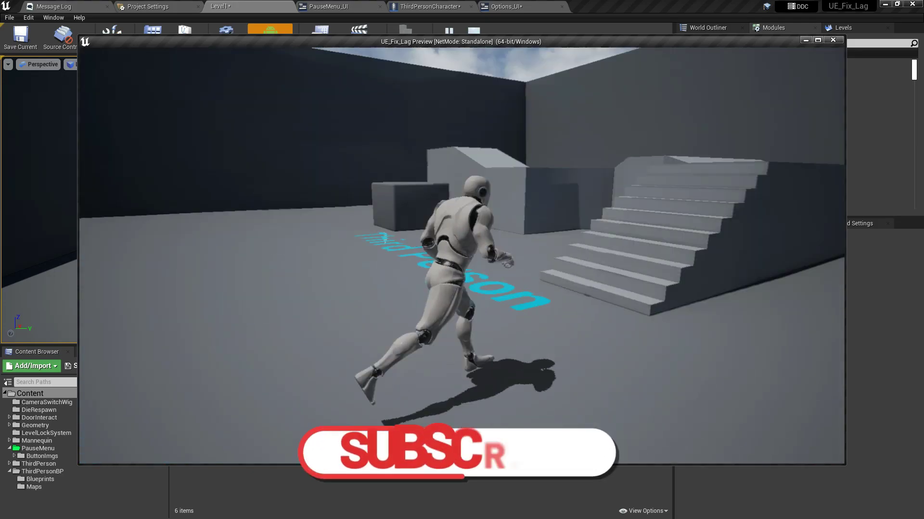
- Run around with the character, pause again, and test opening Options and returning with Back
key(a)
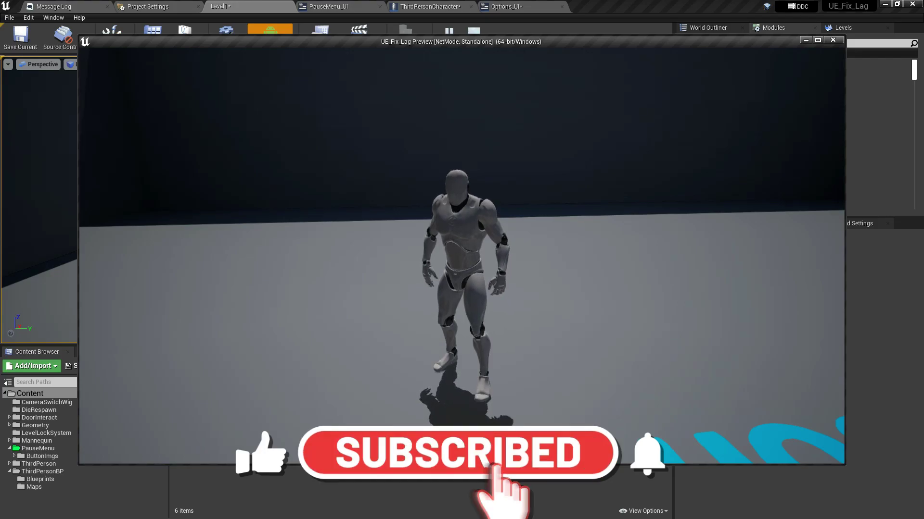
key(w)
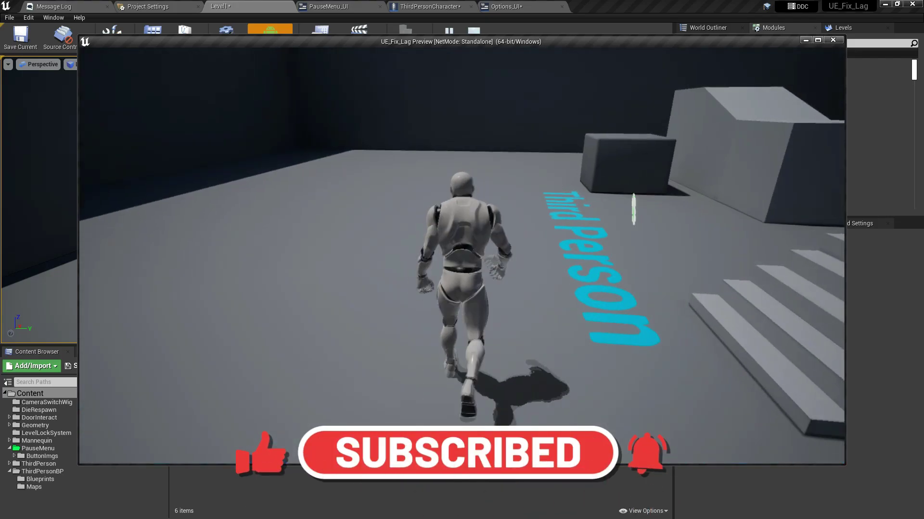
key(p)
click(439, 202)
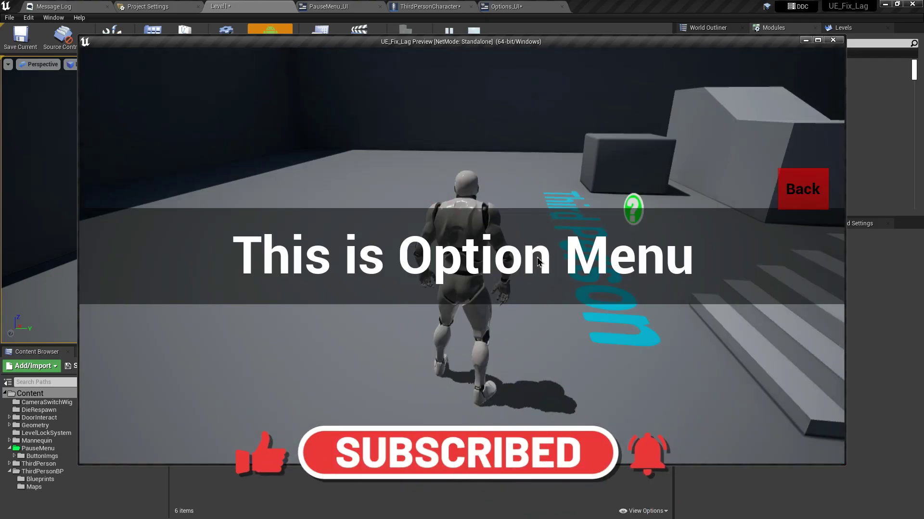
click(804, 200)
- Test the Main Menu button, start Level1 again, and quit from the pause menu with the Desktop button
click(504, 305)
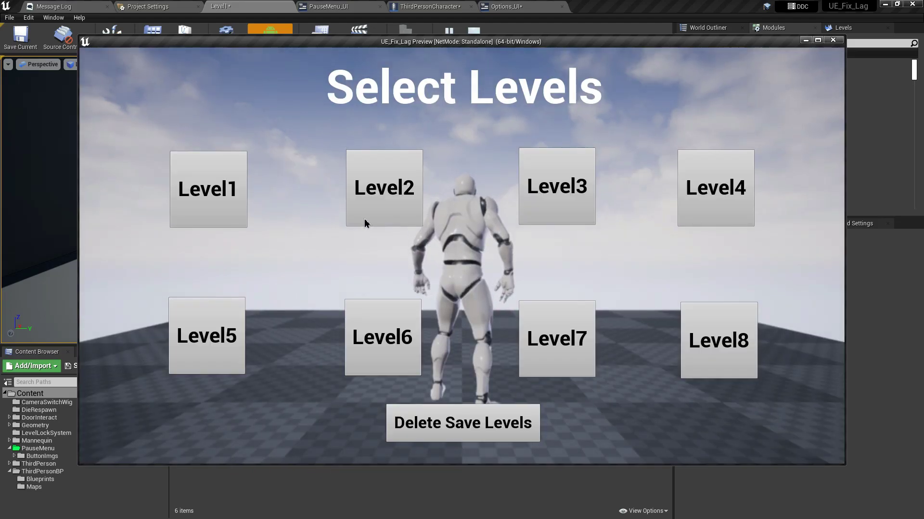
click(243, 202)
key(w)
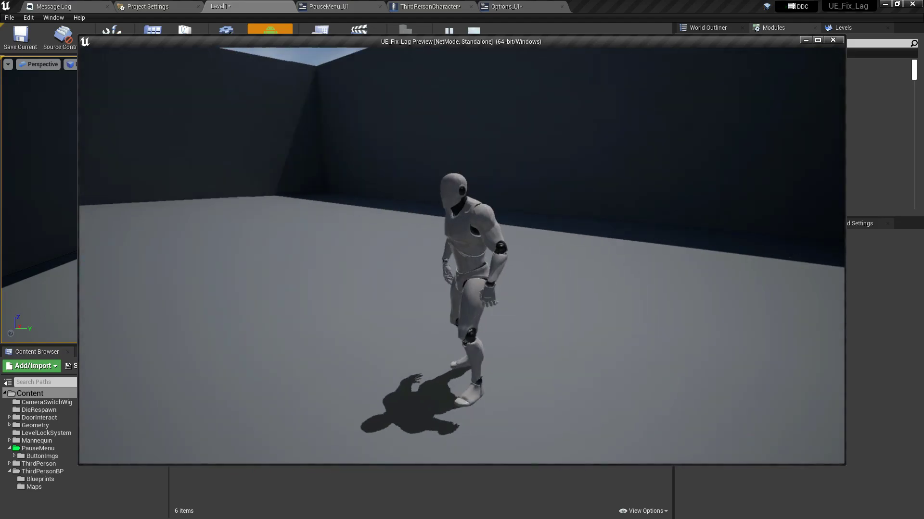
key(p)
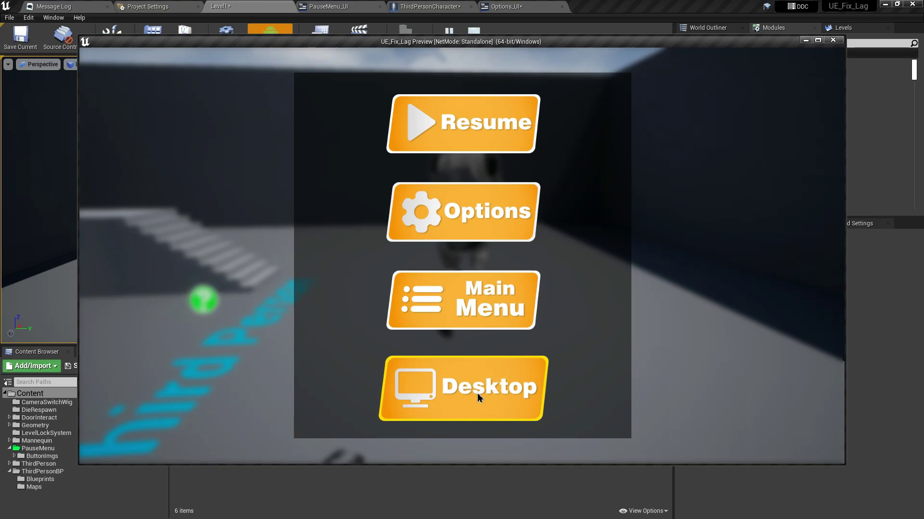
click(496, 388)
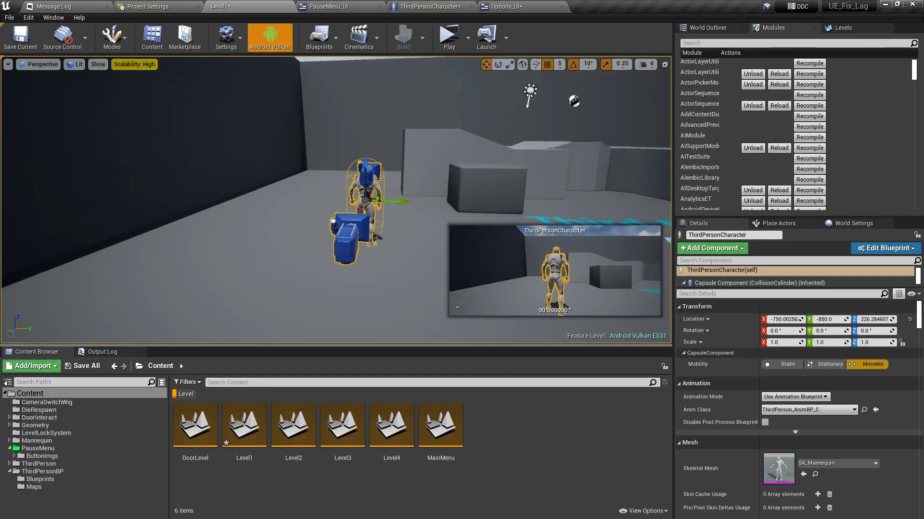